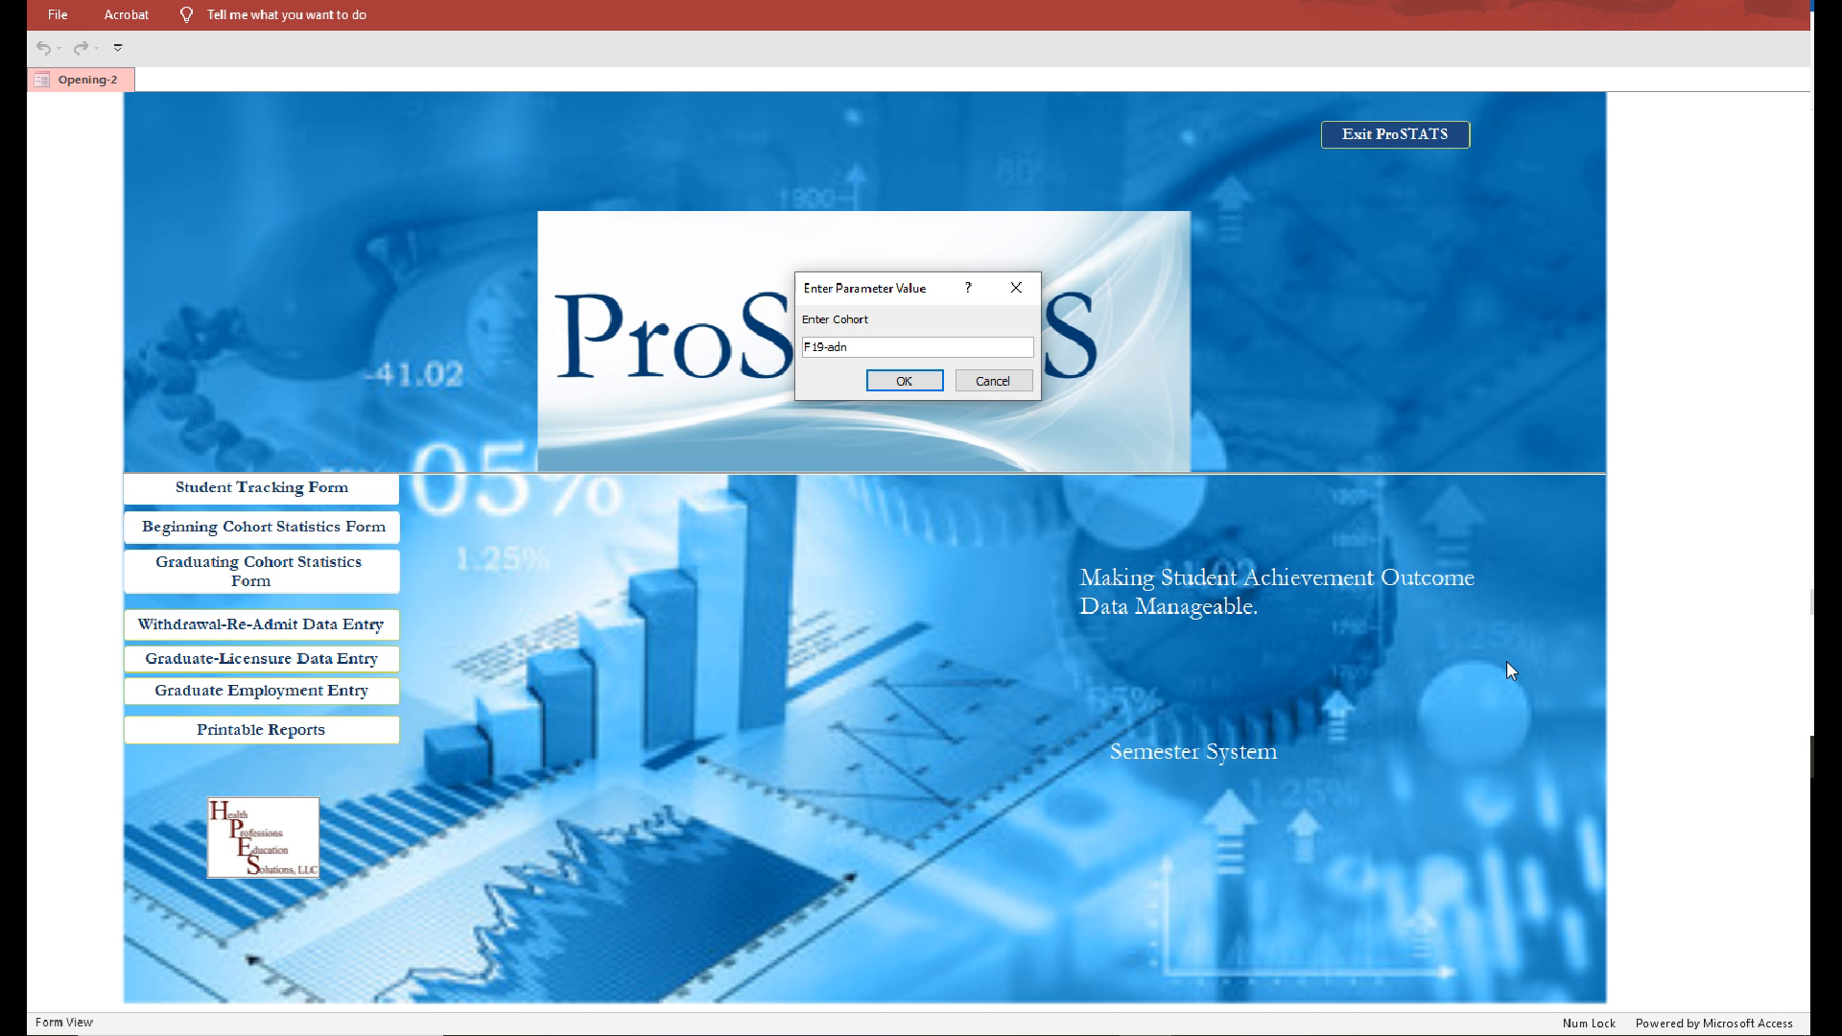
Open the graduation-licensure records for cohort F19-ADN and set graduation semester SP21 for the first three students
{"action": "key", "text": "Return"}
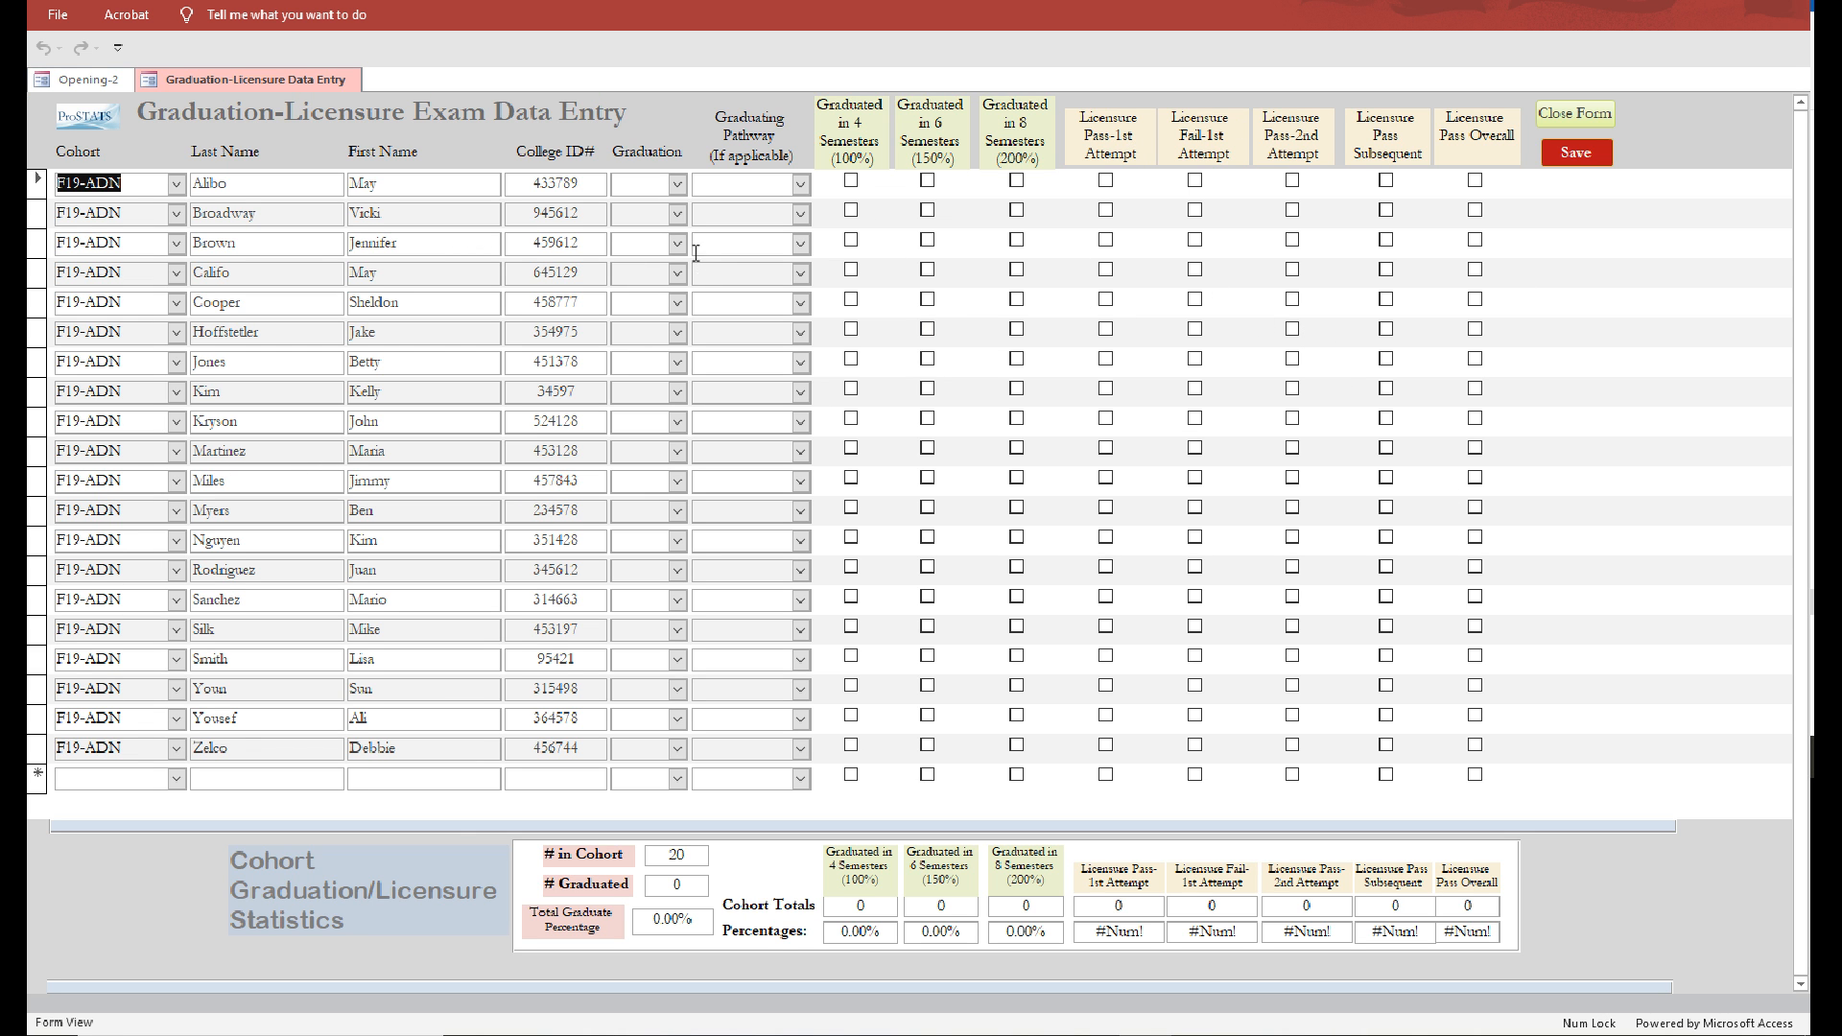
{"action": "left_click", "coordinate": [634, 187]}
{"action": "type", "text": "SP21"}
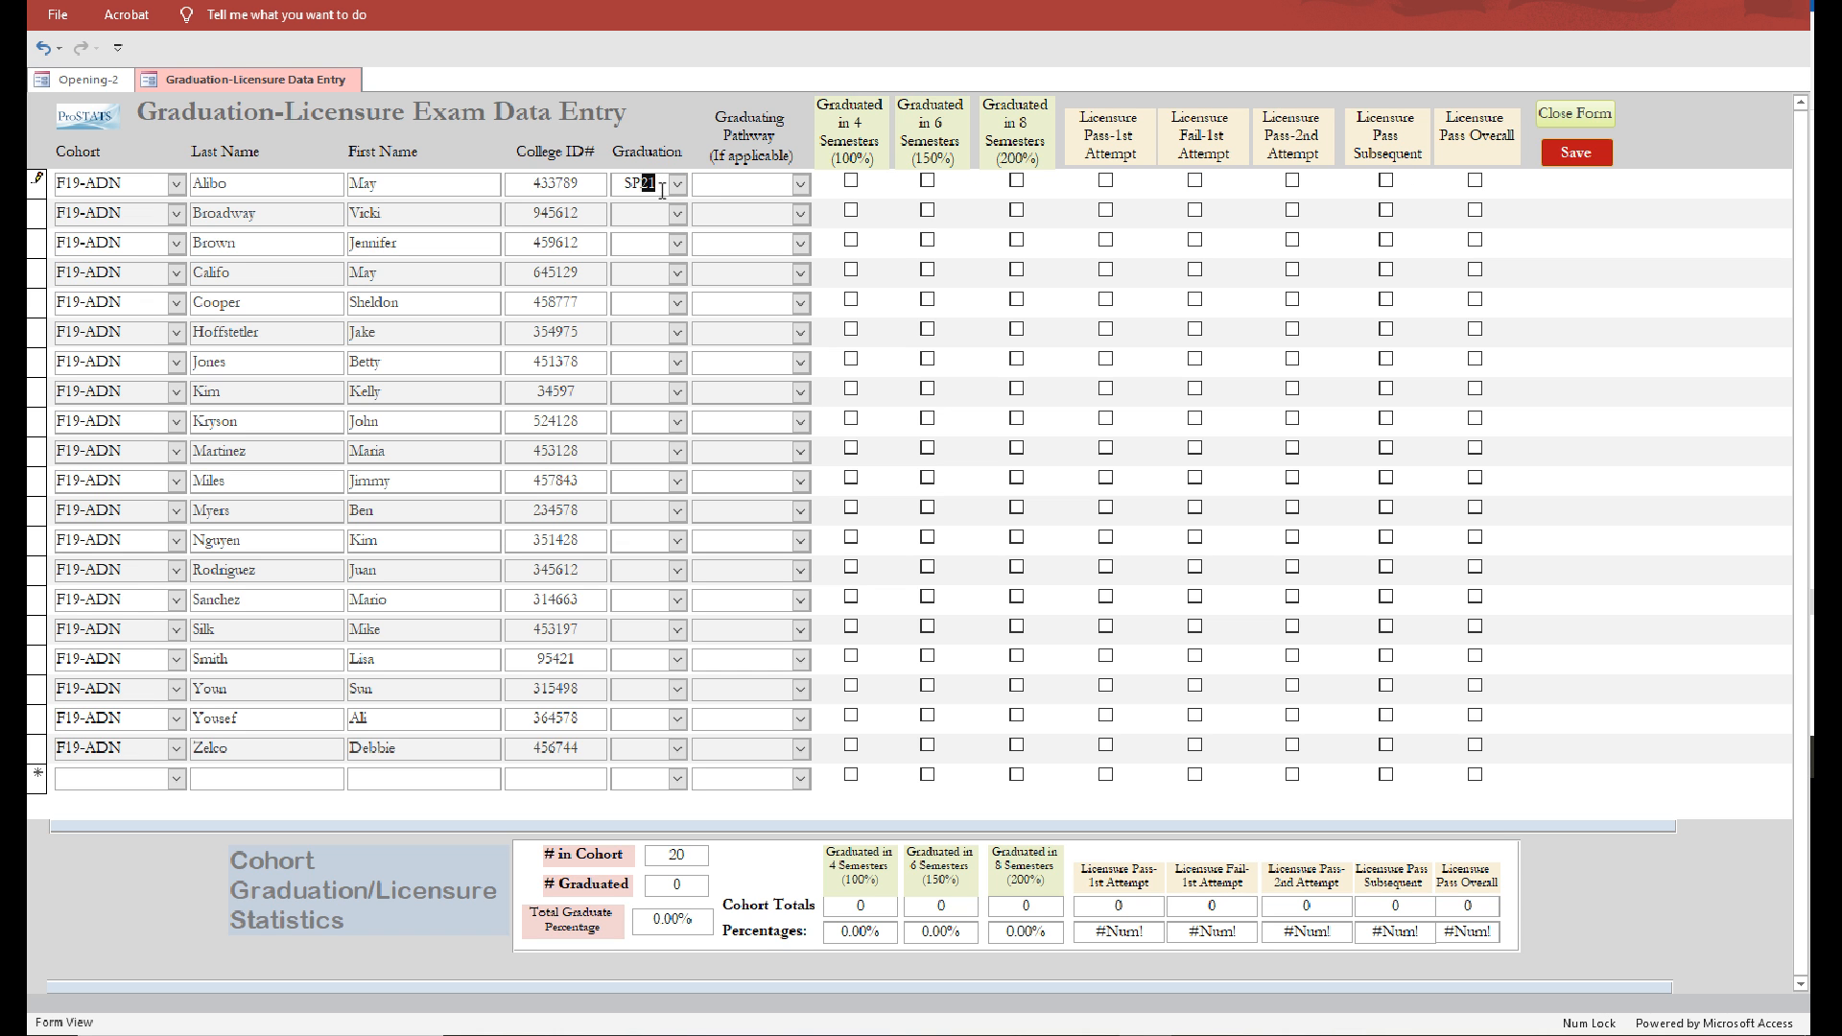
{"action": "left_click", "coordinate": [677, 213]}
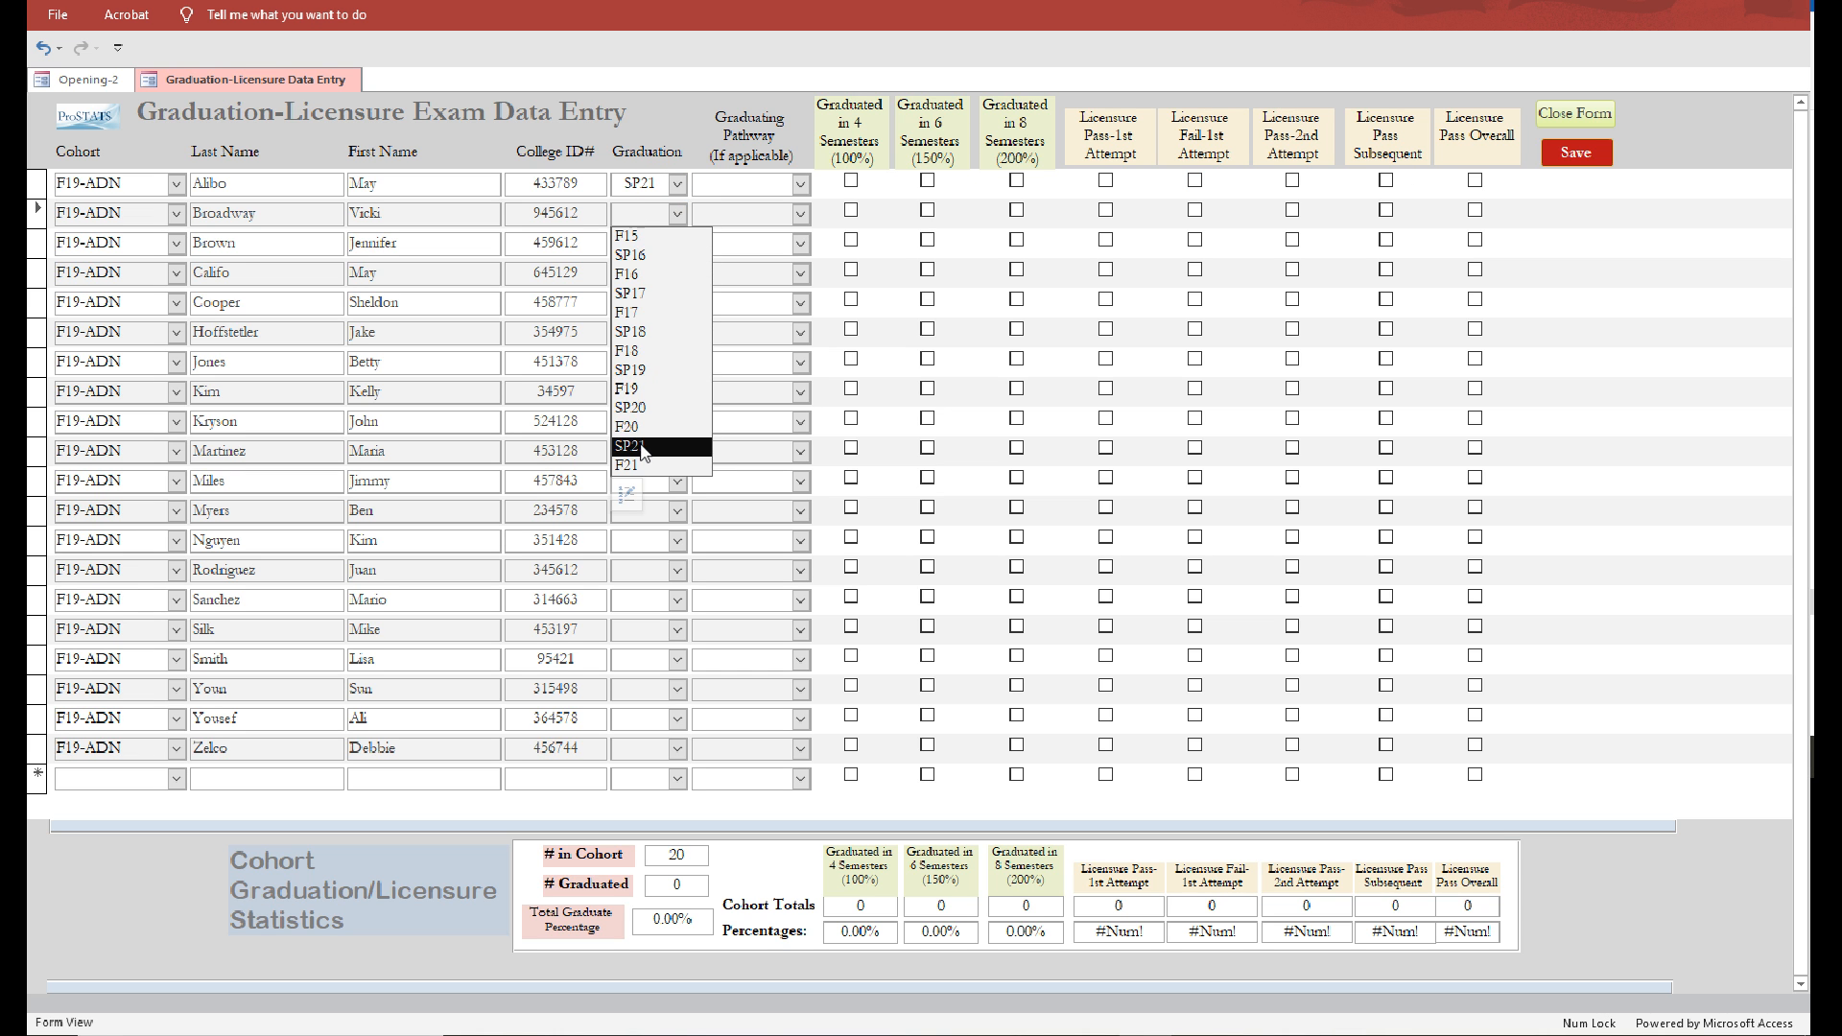
{"action": "left_click", "coordinate": [655, 446]}
{"action": "left_click", "coordinate": [677, 244]}
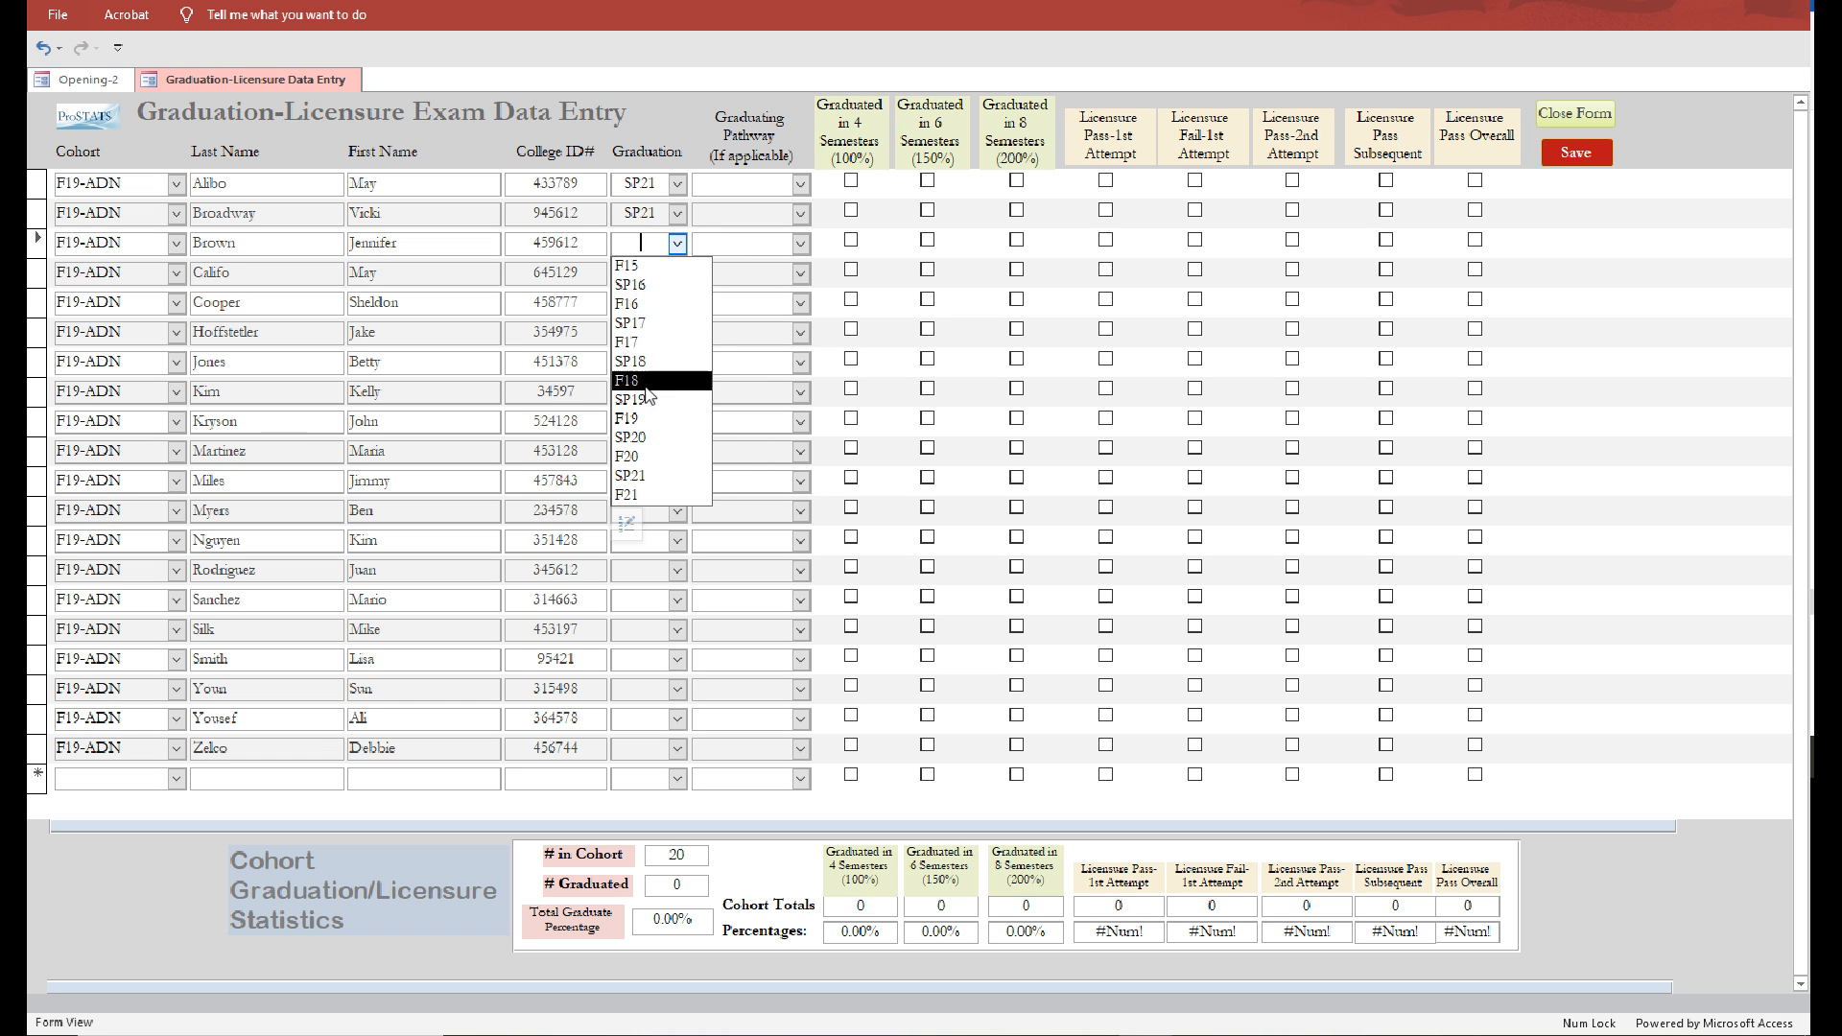
{"action": "left_click", "coordinate": [655, 474]}
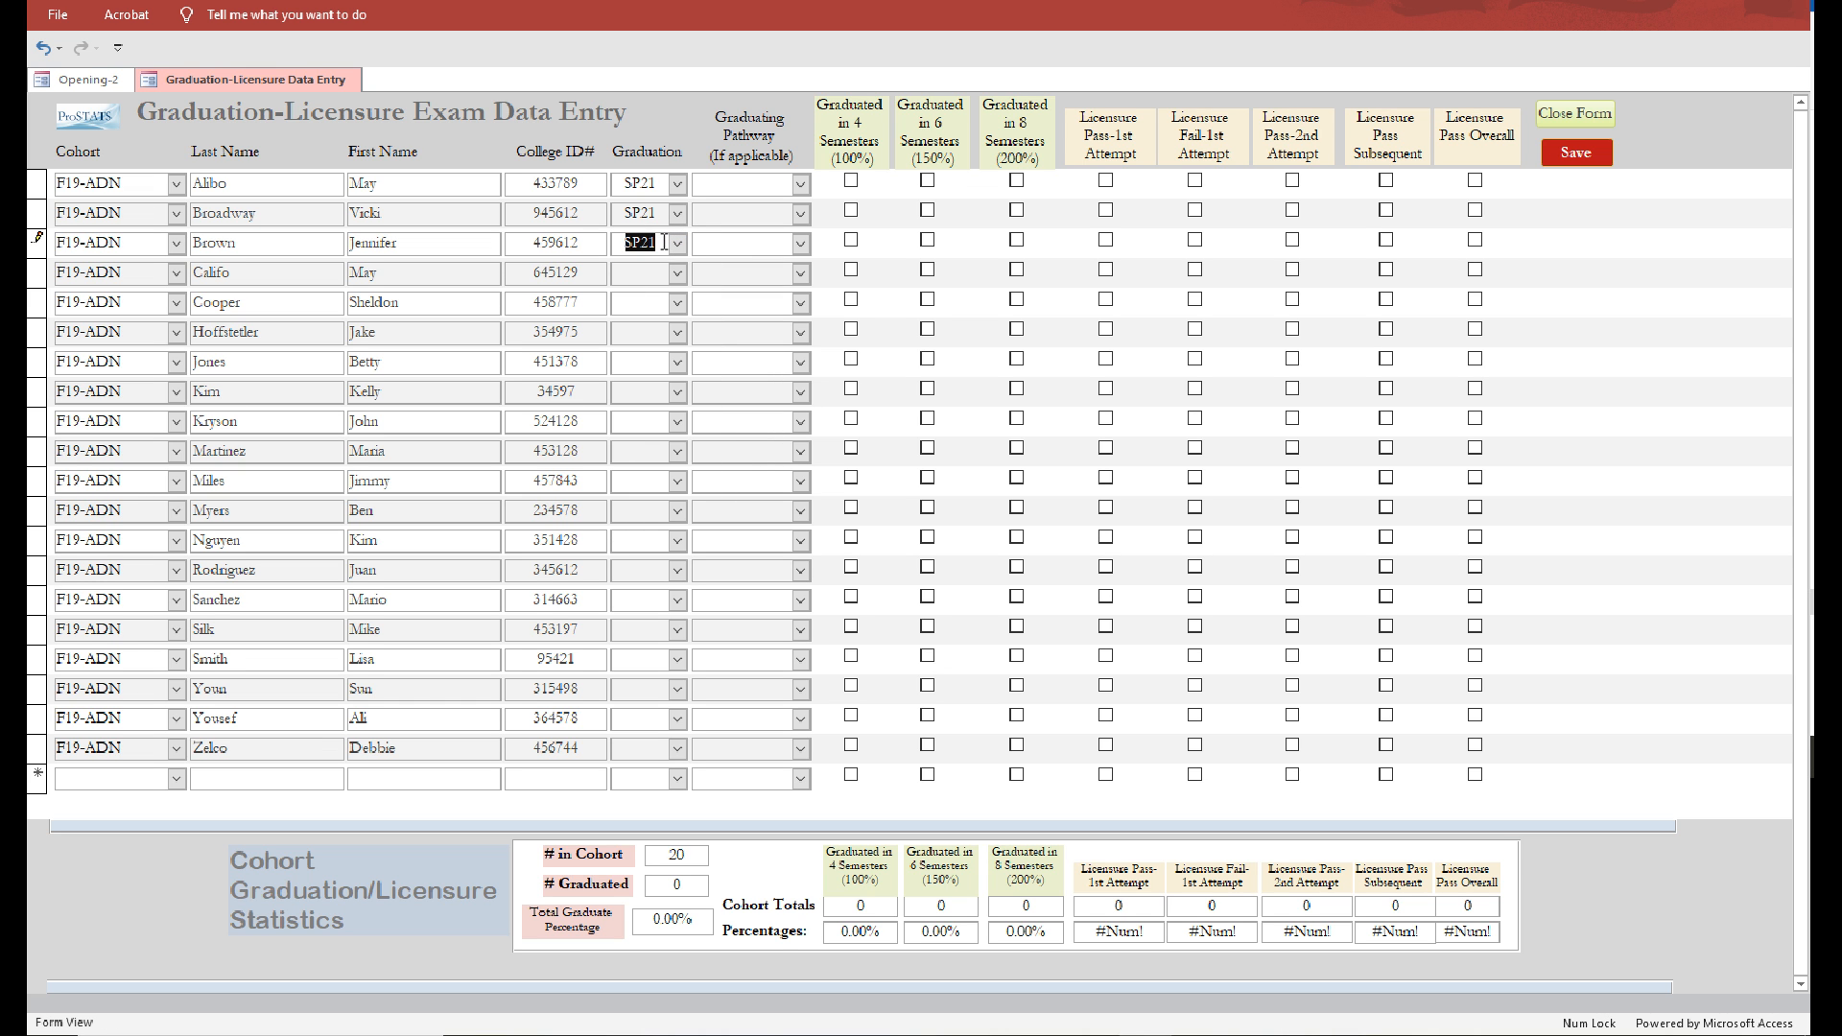
Set the graduation semester to SP21 for the fourth, fifth and sixth students in the cohort list
{"action": "left_click", "coordinate": [639, 273]}
{"action": "type", "text": "SP21"}
{"action": "left_click", "coordinate": [656, 302]}
{"action": "type", "text": "SP21"}
{"action": "left_click", "coordinate": [661, 332]}
{"action": "type", "text": "SP21"}
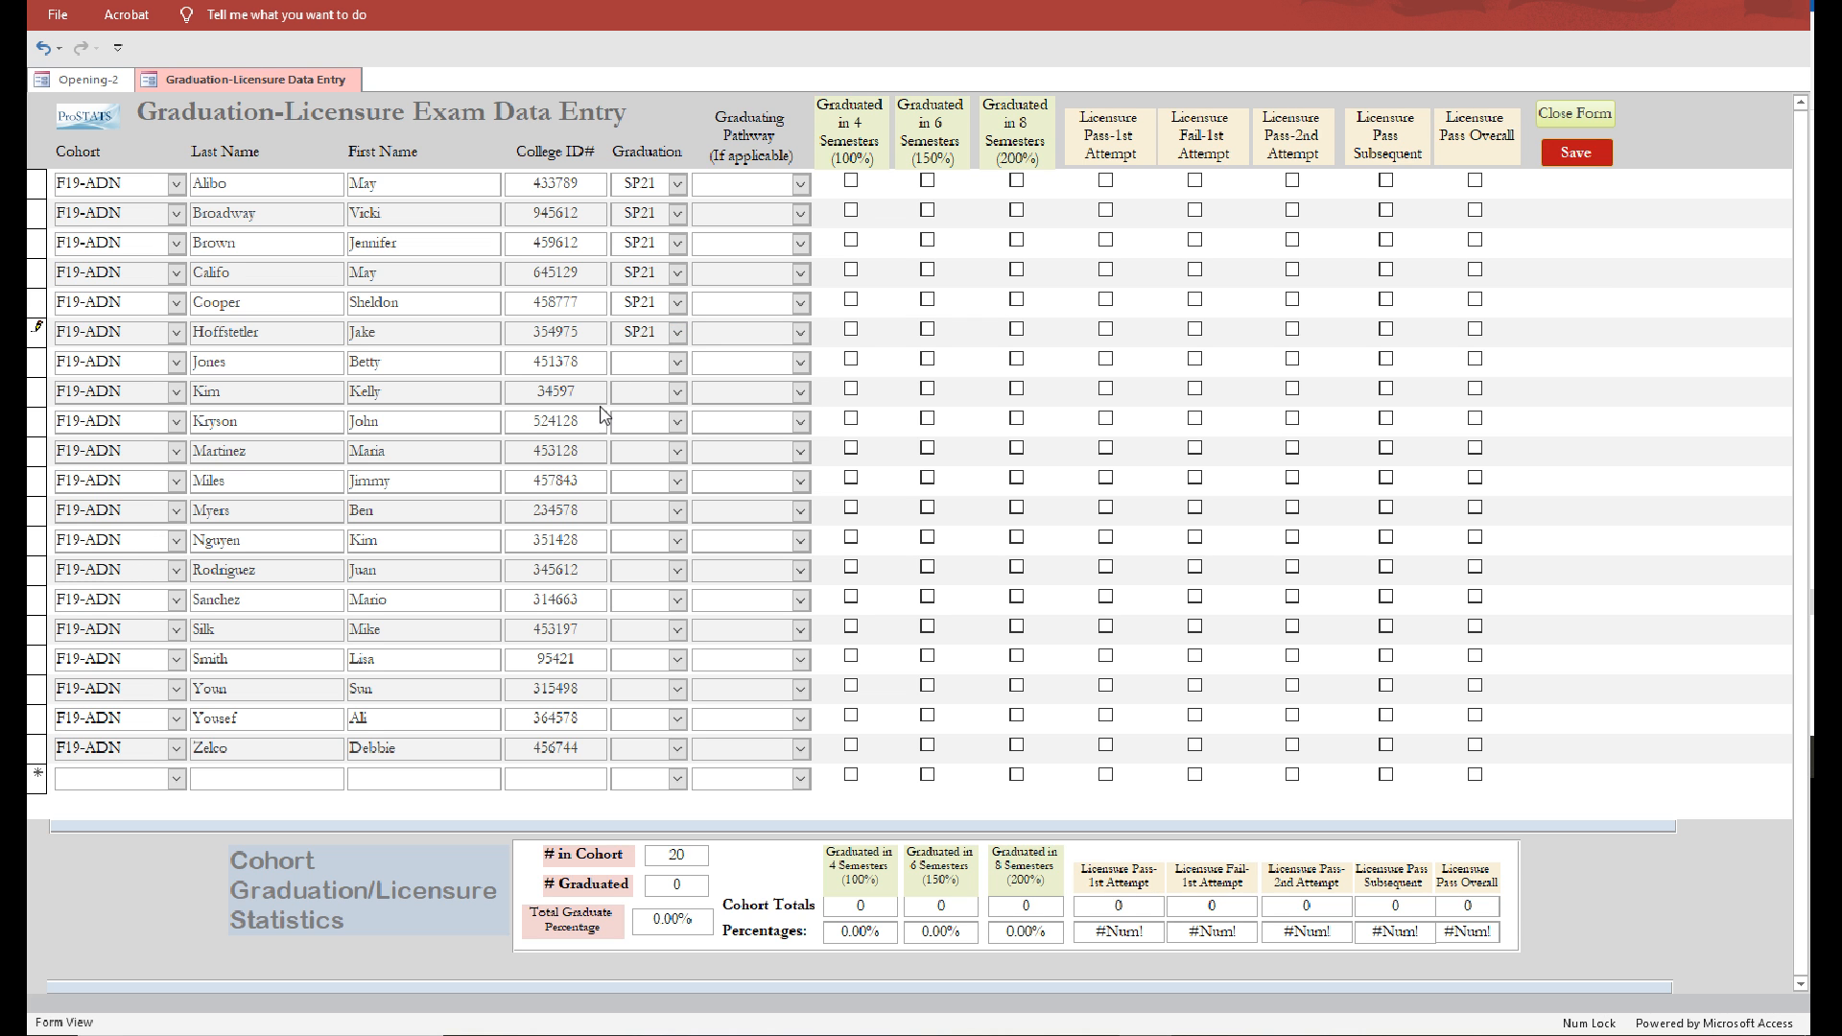
Set the graduation semester to SP21 for the seventh through tenth students and the twelfth, leaving the eleventh blank
{"action": "left_click", "coordinate": [624, 364]}
{"action": "type", "text": "SP21"}
{"action": "left_click", "coordinate": [643, 384]}
{"action": "type", "text": "SP21"}
{"action": "left_click", "coordinate": [628, 420]}
{"action": "type", "text": "SP21"}
{"action": "left_click", "coordinate": [623, 457]}
{"action": "type", "text": "SP21"}
{"action": "left_click", "coordinate": [628, 482]}
{"action": "type", "text": "SP21"}
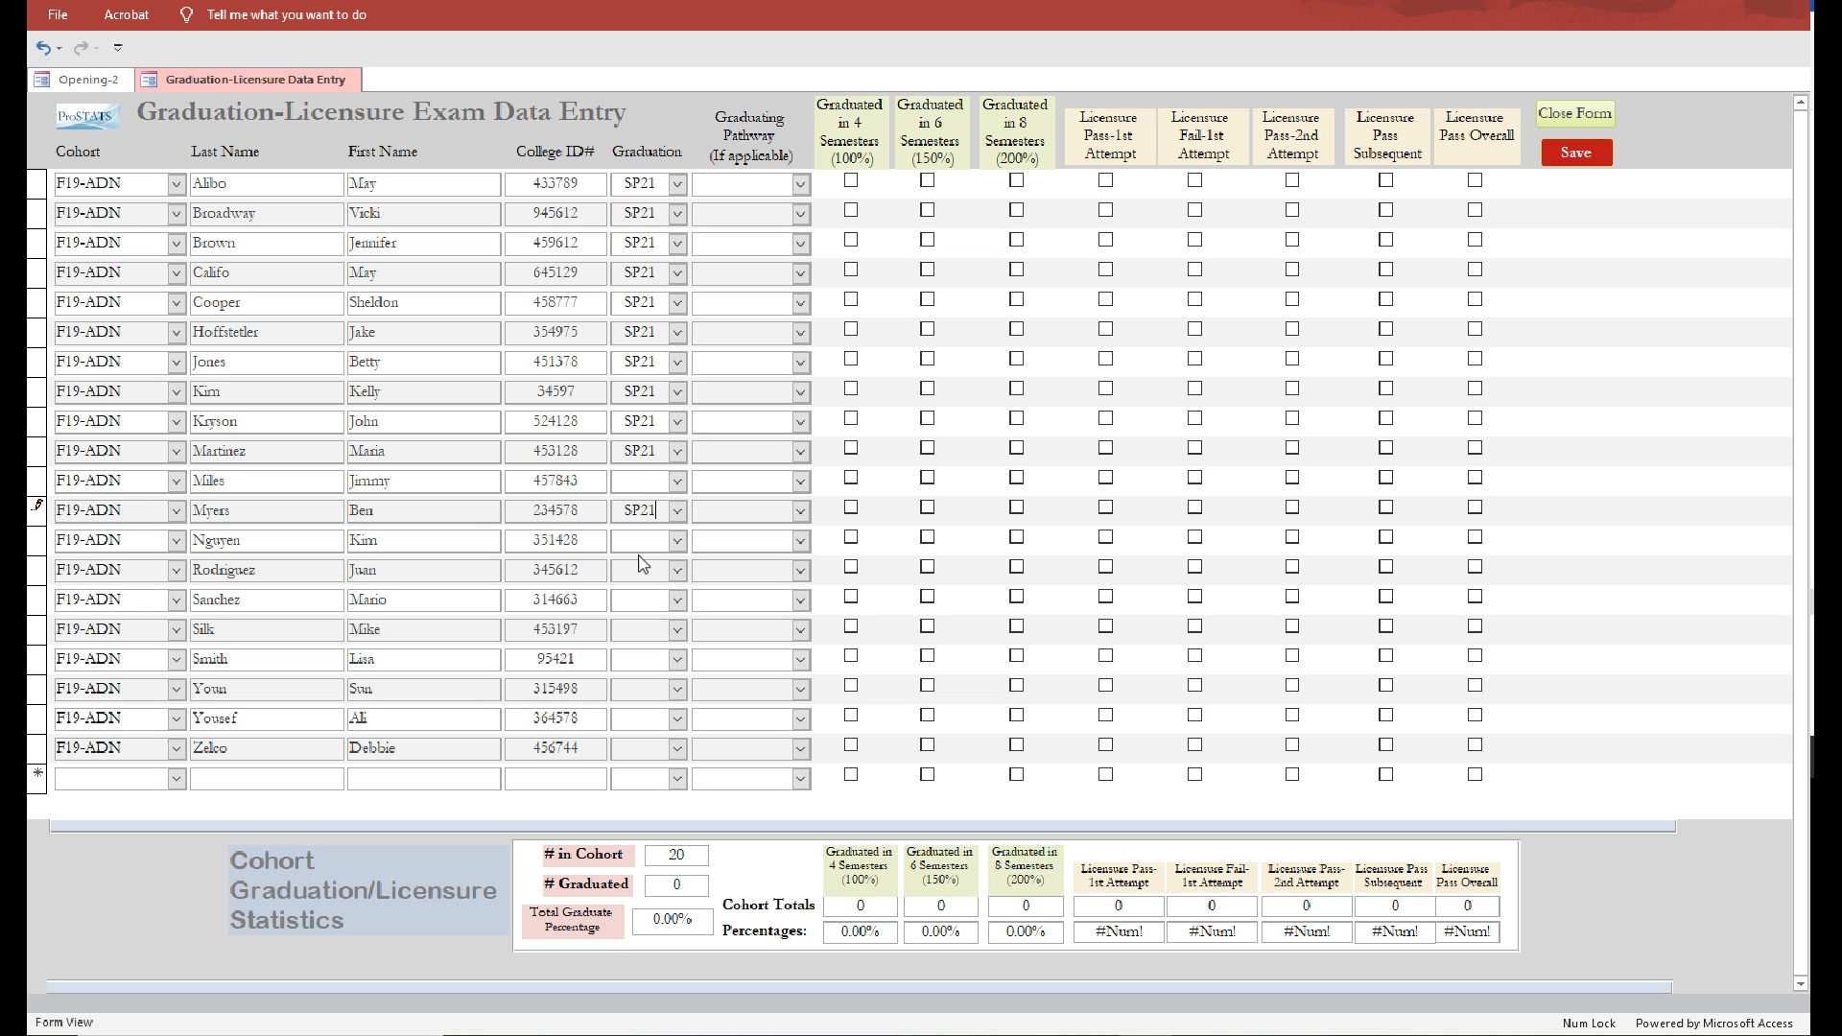
Set the graduation semester to SP21 for the thirteenth, fourteenth and fifteenth students
{"action": "left_click", "coordinate": [636, 540]}
{"action": "type", "text": "SP21"}
{"action": "left_click", "coordinate": [627, 569]}
{"action": "type", "text": "SP21"}
{"action": "left_click", "coordinate": [632, 600]}
{"action": "type", "text": "SP21"}
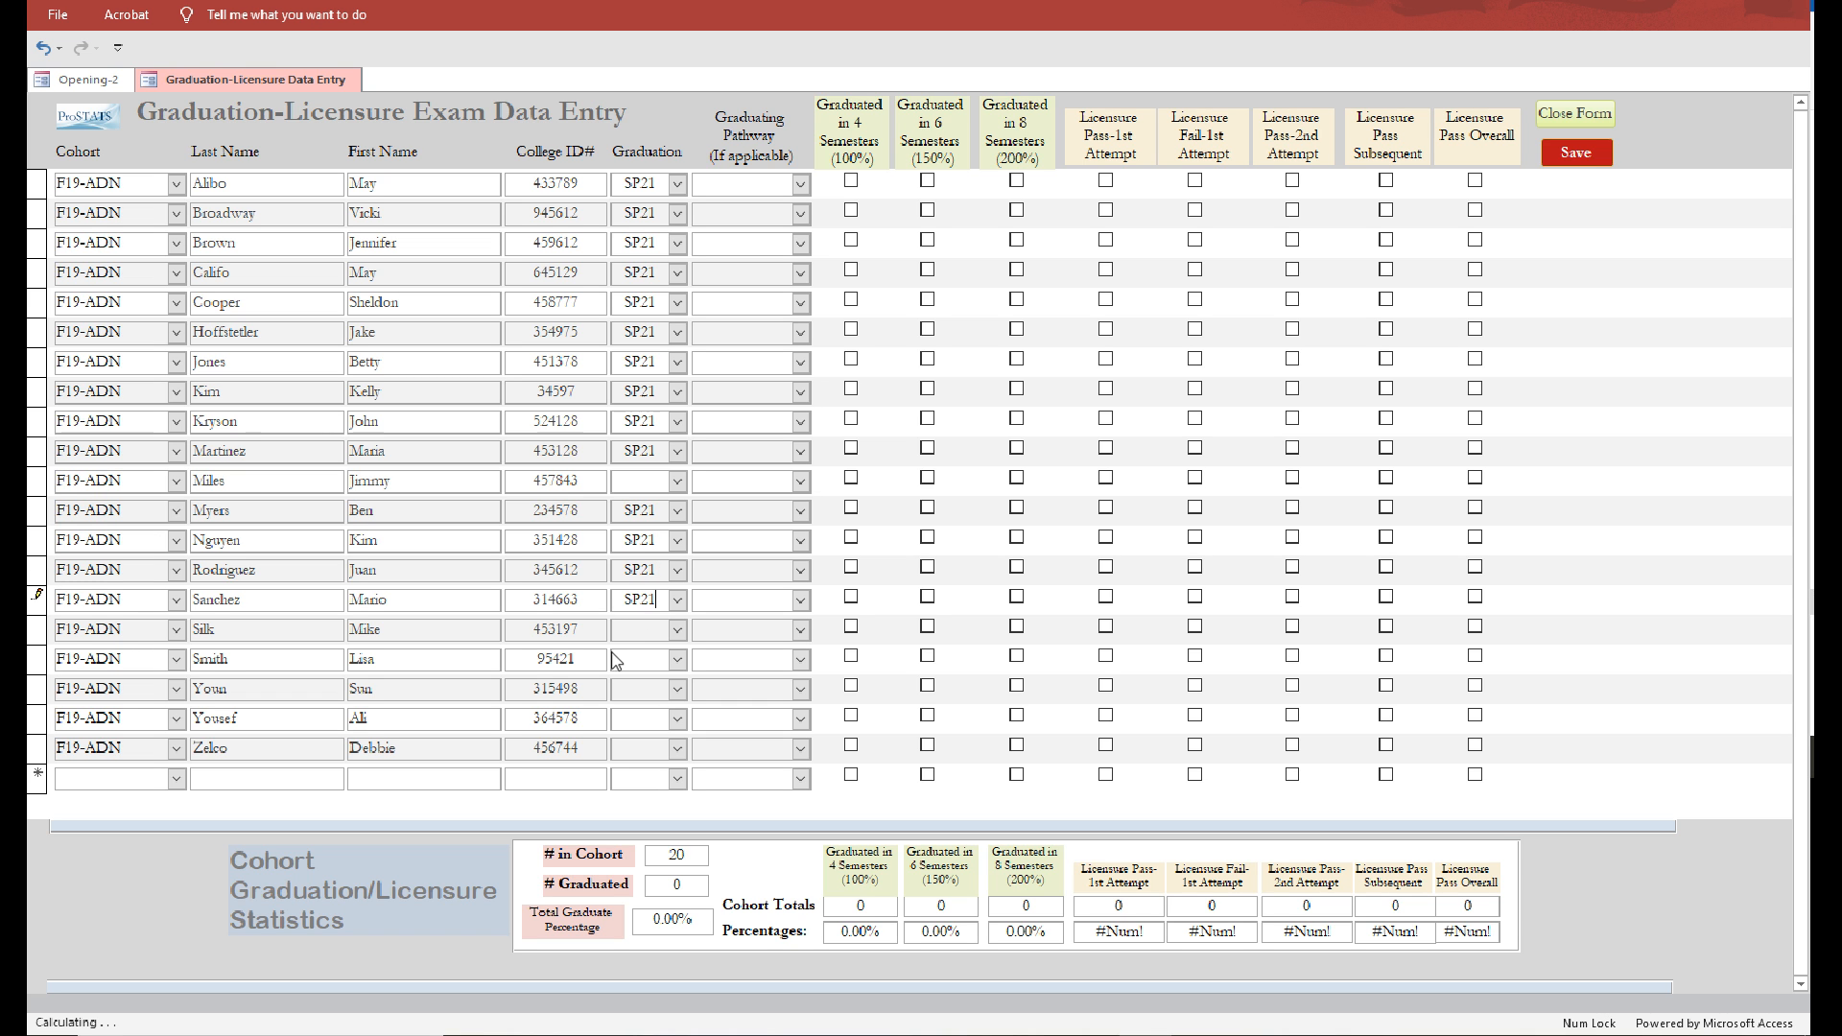
Set graduation semester SP21 for the last four students, leaving the sixteenth blank, and save the form
{"action": "left_click", "coordinate": [631, 662]}
{"action": "type", "text": "SP21"}
{"action": "left_click", "coordinate": [624, 683]}
{"action": "type", "text": "SP21"}
{"action": "left_click", "coordinate": [633, 717]}
{"action": "type", "text": "SP21"}
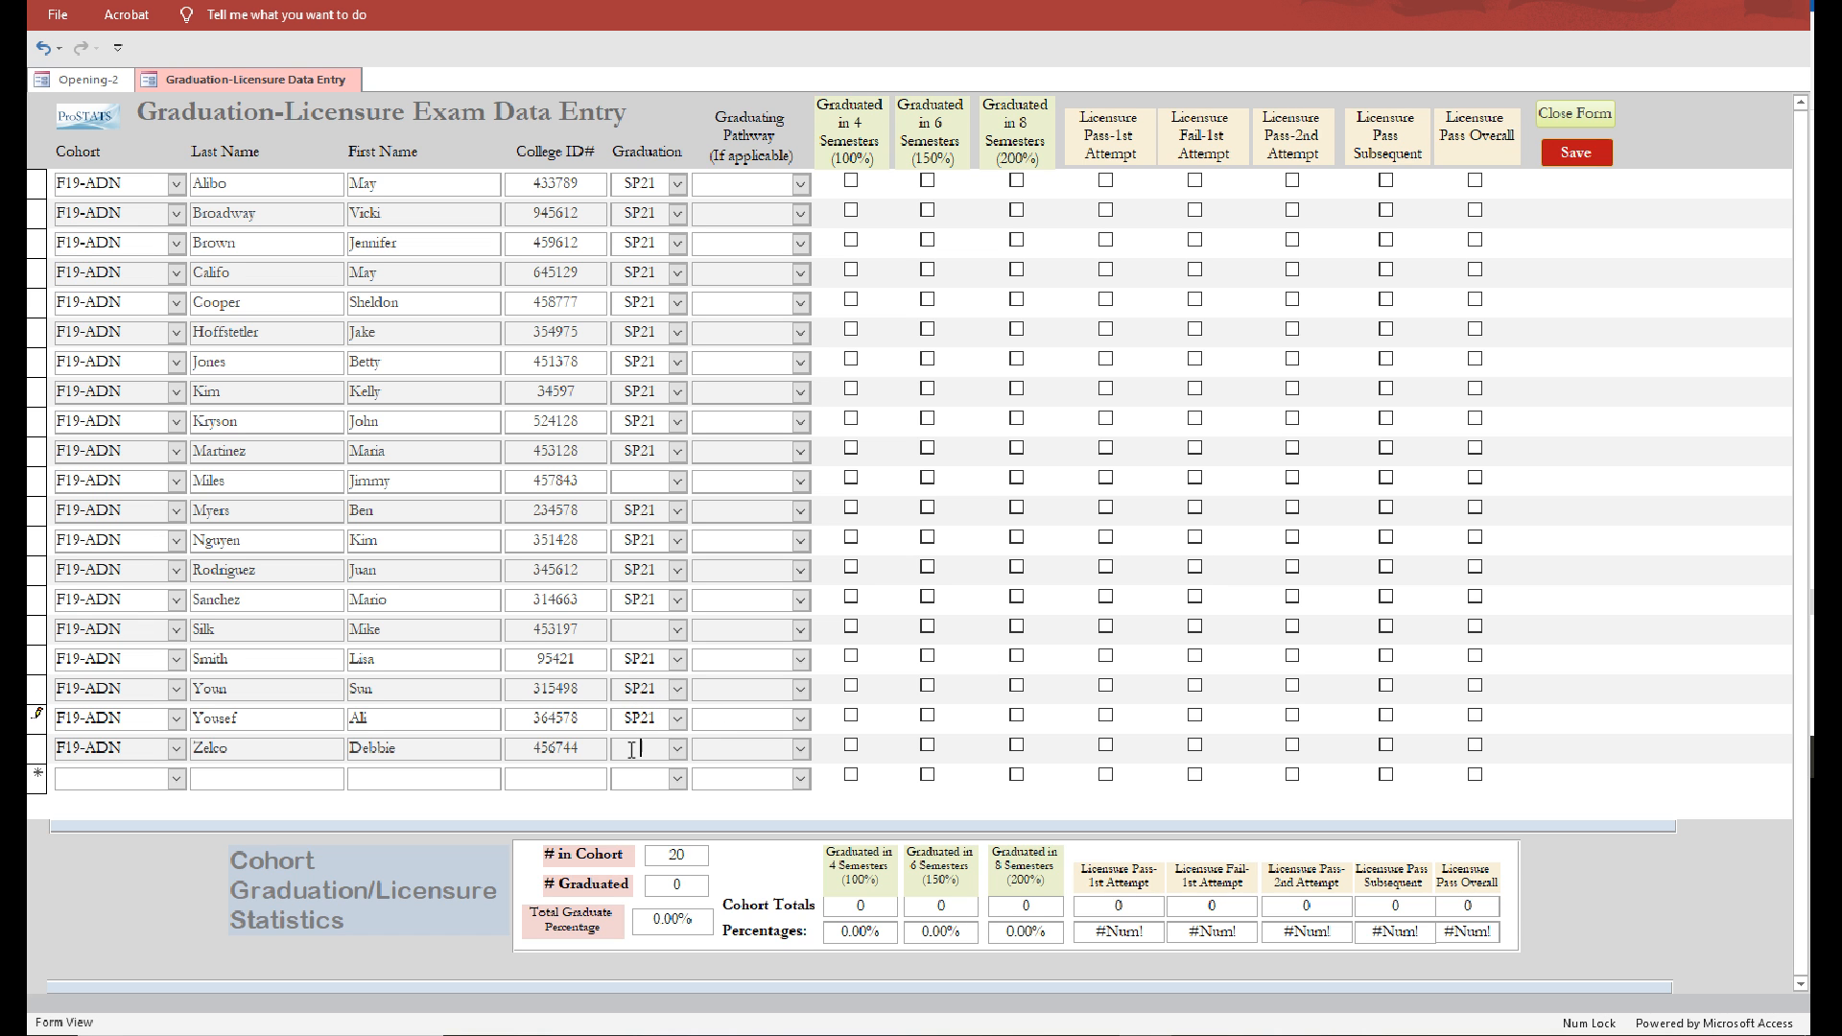
{"action": "type", "text": "SP21"}
{"action": "left_click", "coordinate": [1571, 157]}
Set the graduating pathway to Traditional for the first six students in the cohort
{"action": "left_click", "coordinate": [799, 185]}
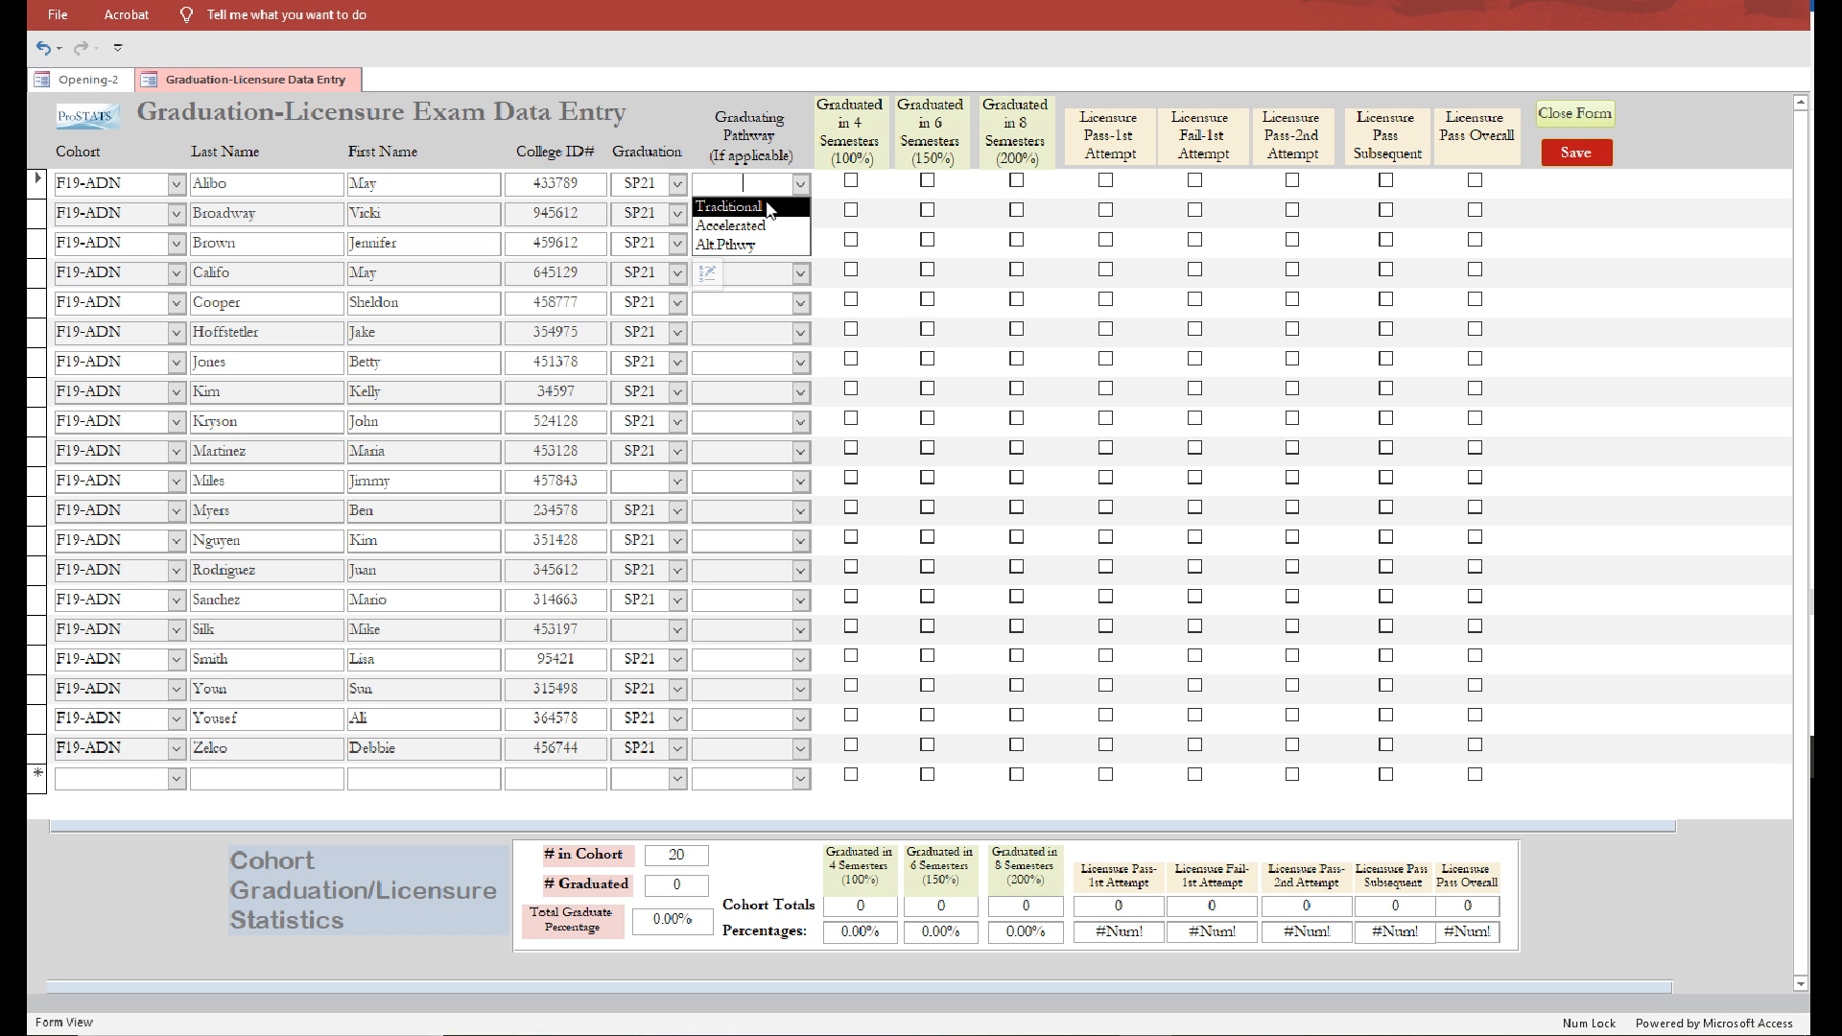
{"action": "left_click", "coordinate": [768, 209]}
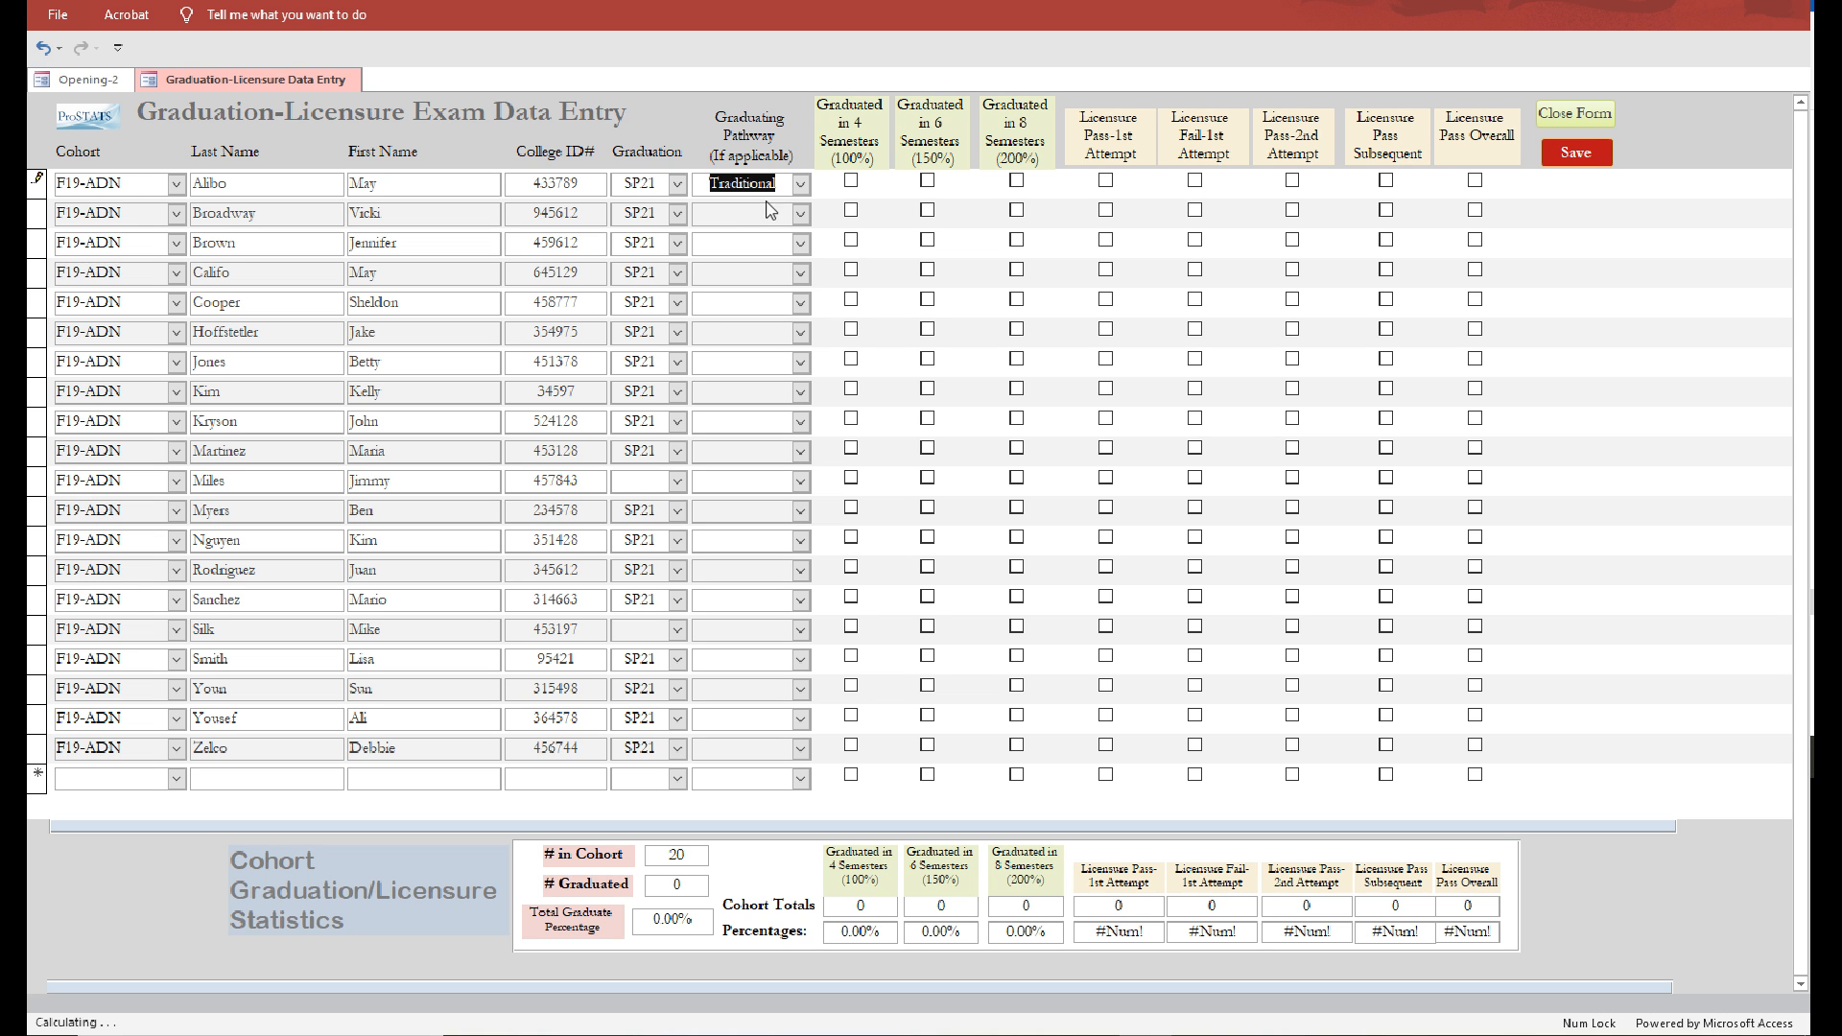
{"action": "left_click", "coordinate": [729, 213]}
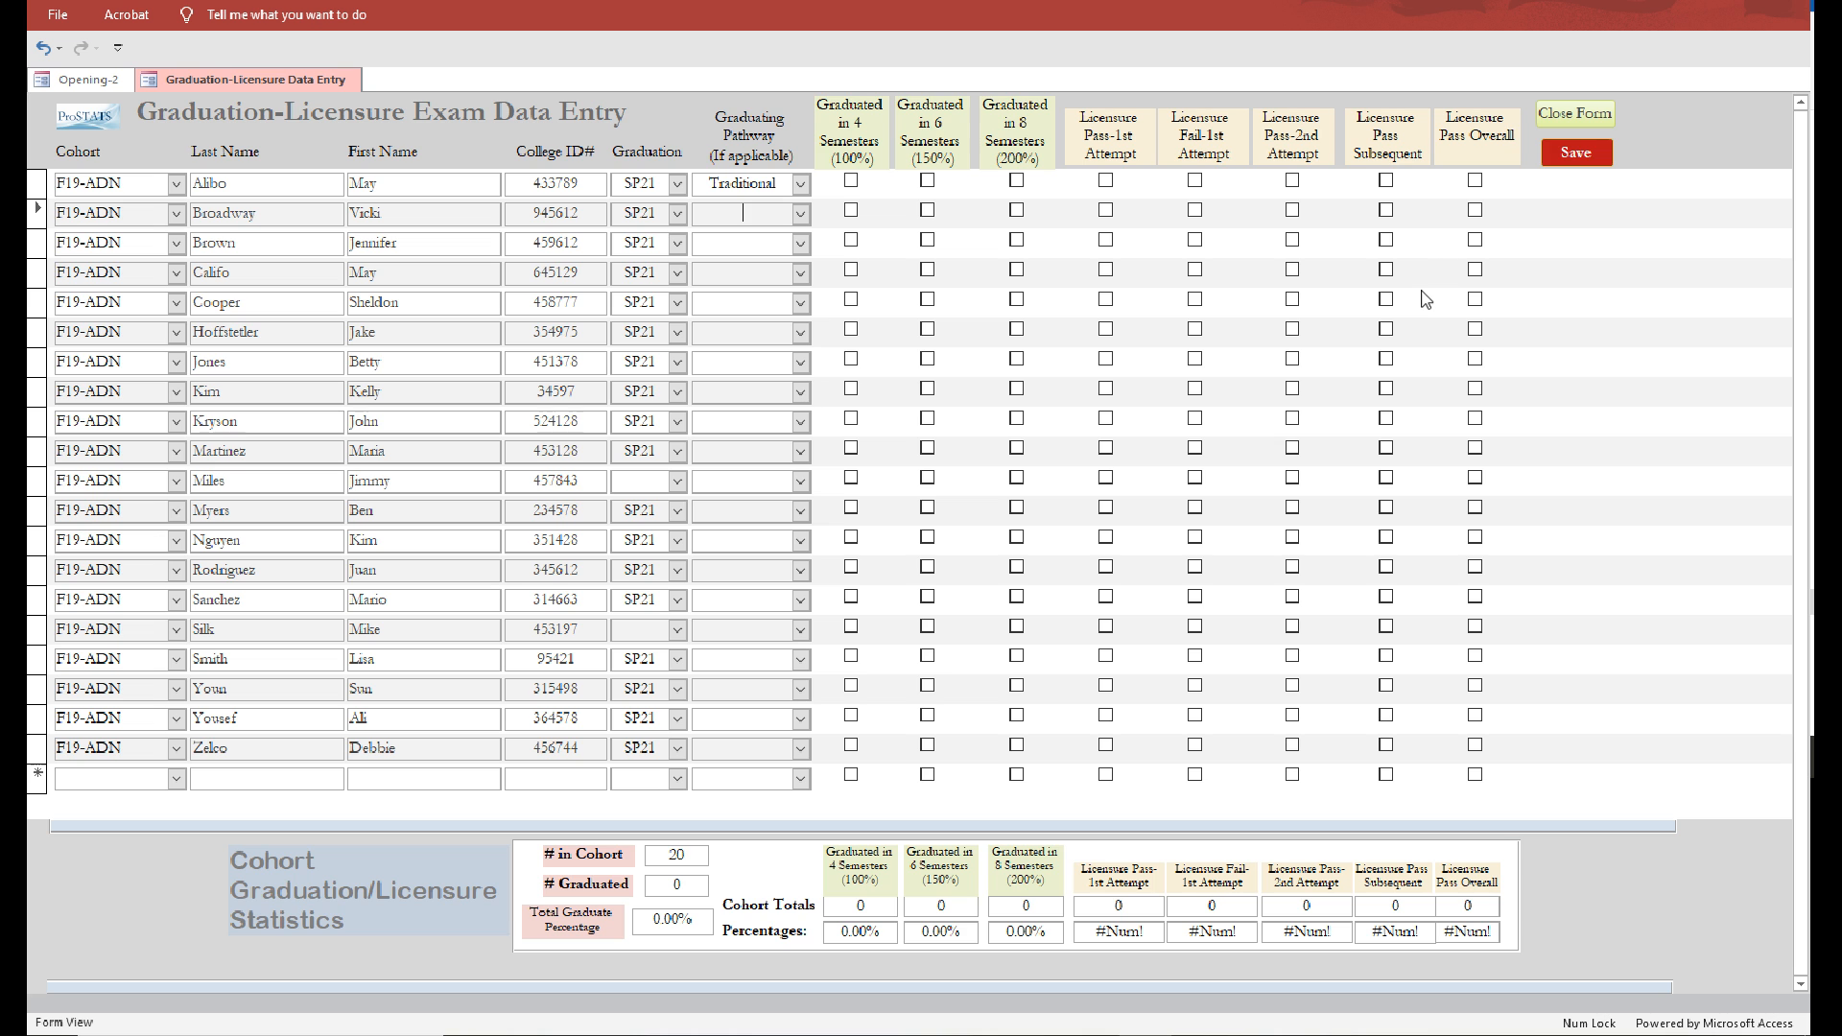
{"action": "type", "text": "traditional"}
{"action": "left_click", "coordinate": [751, 242]}
{"action": "type", "text": "t"}
{"action": "left_click", "coordinate": [746, 273]}
{"action": "type", "text": "t"}
{"action": "left_click", "coordinate": [744, 303]}
{"action": "type", "text": "t"}
{"action": "left_click", "coordinate": [767, 332]}
{"action": "type", "text": "t"}
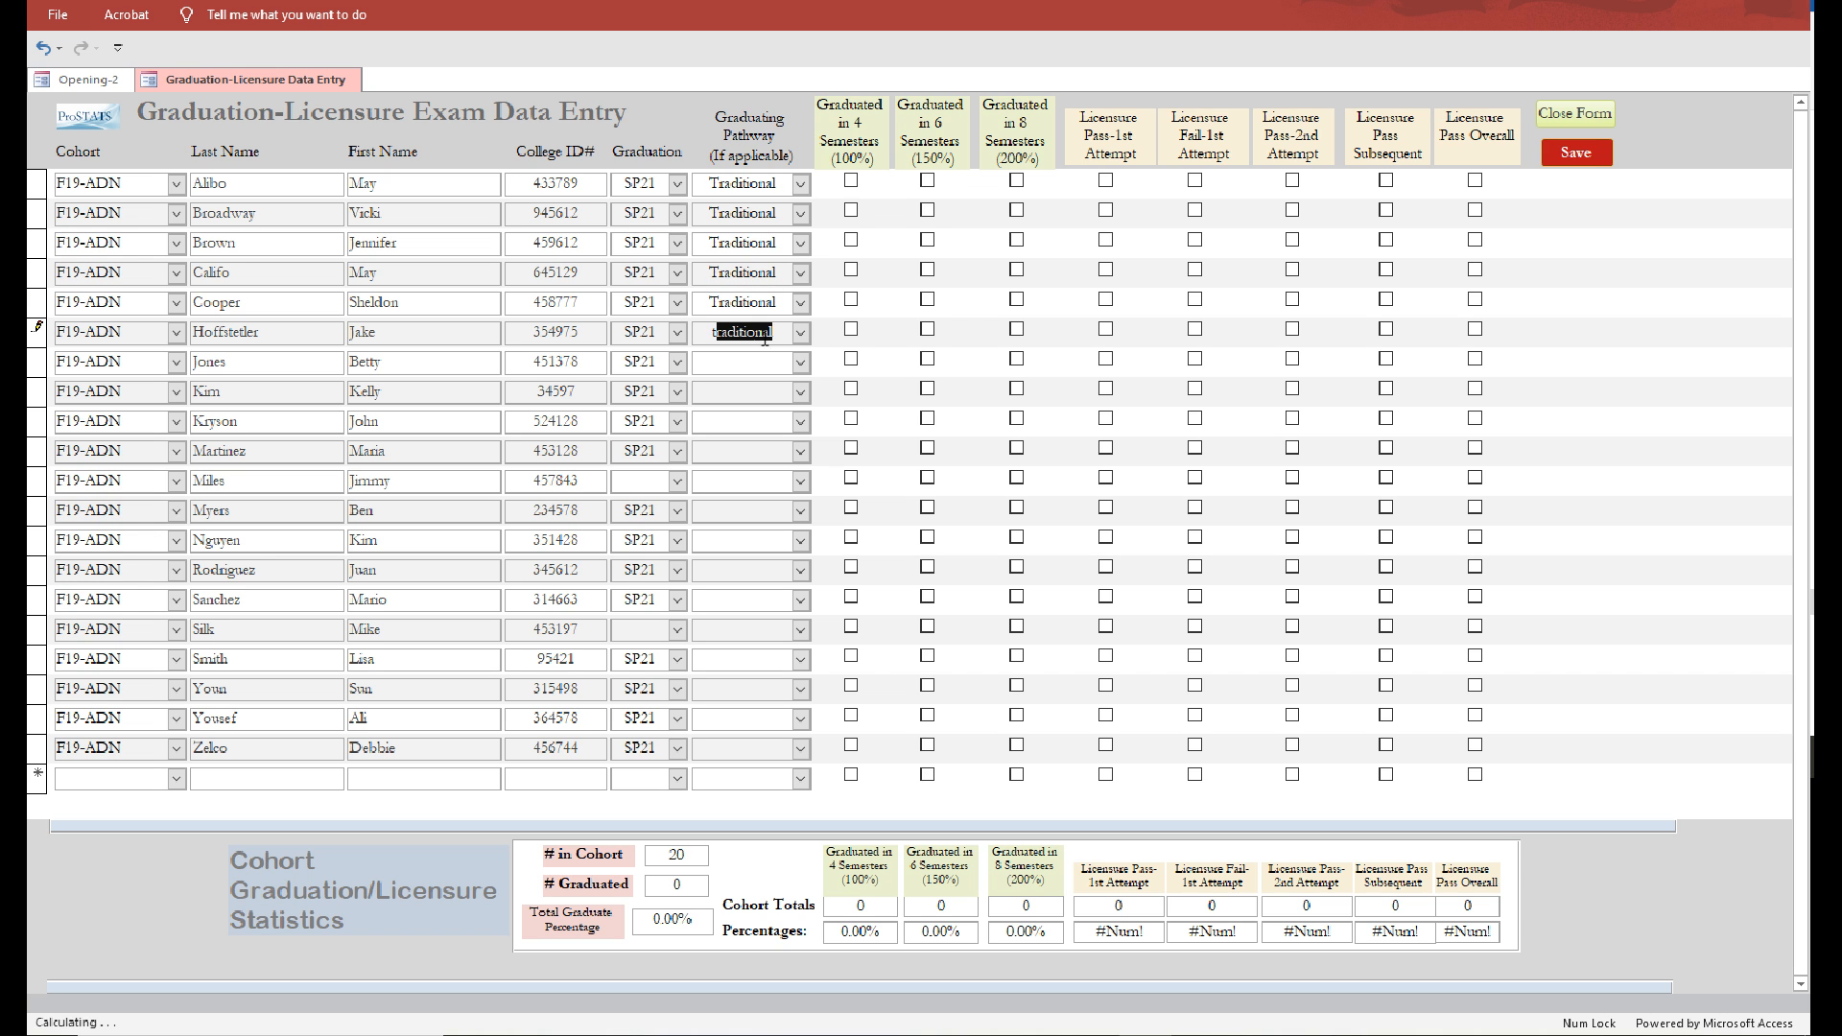
Set the graduating pathway to Traditional for the seventh through tenth students
{"action": "left_click", "coordinate": [729, 363]}
{"action": "type", "text": "t"}
{"action": "left_click", "coordinate": [751, 393]}
{"action": "type", "text": "t"}
{"action": "left_click", "coordinate": [745, 422]}
{"action": "type", "text": "t"}
{"action": "left_click", "coordinate": [748, 451]}
{"action": "type", "text": "t"}
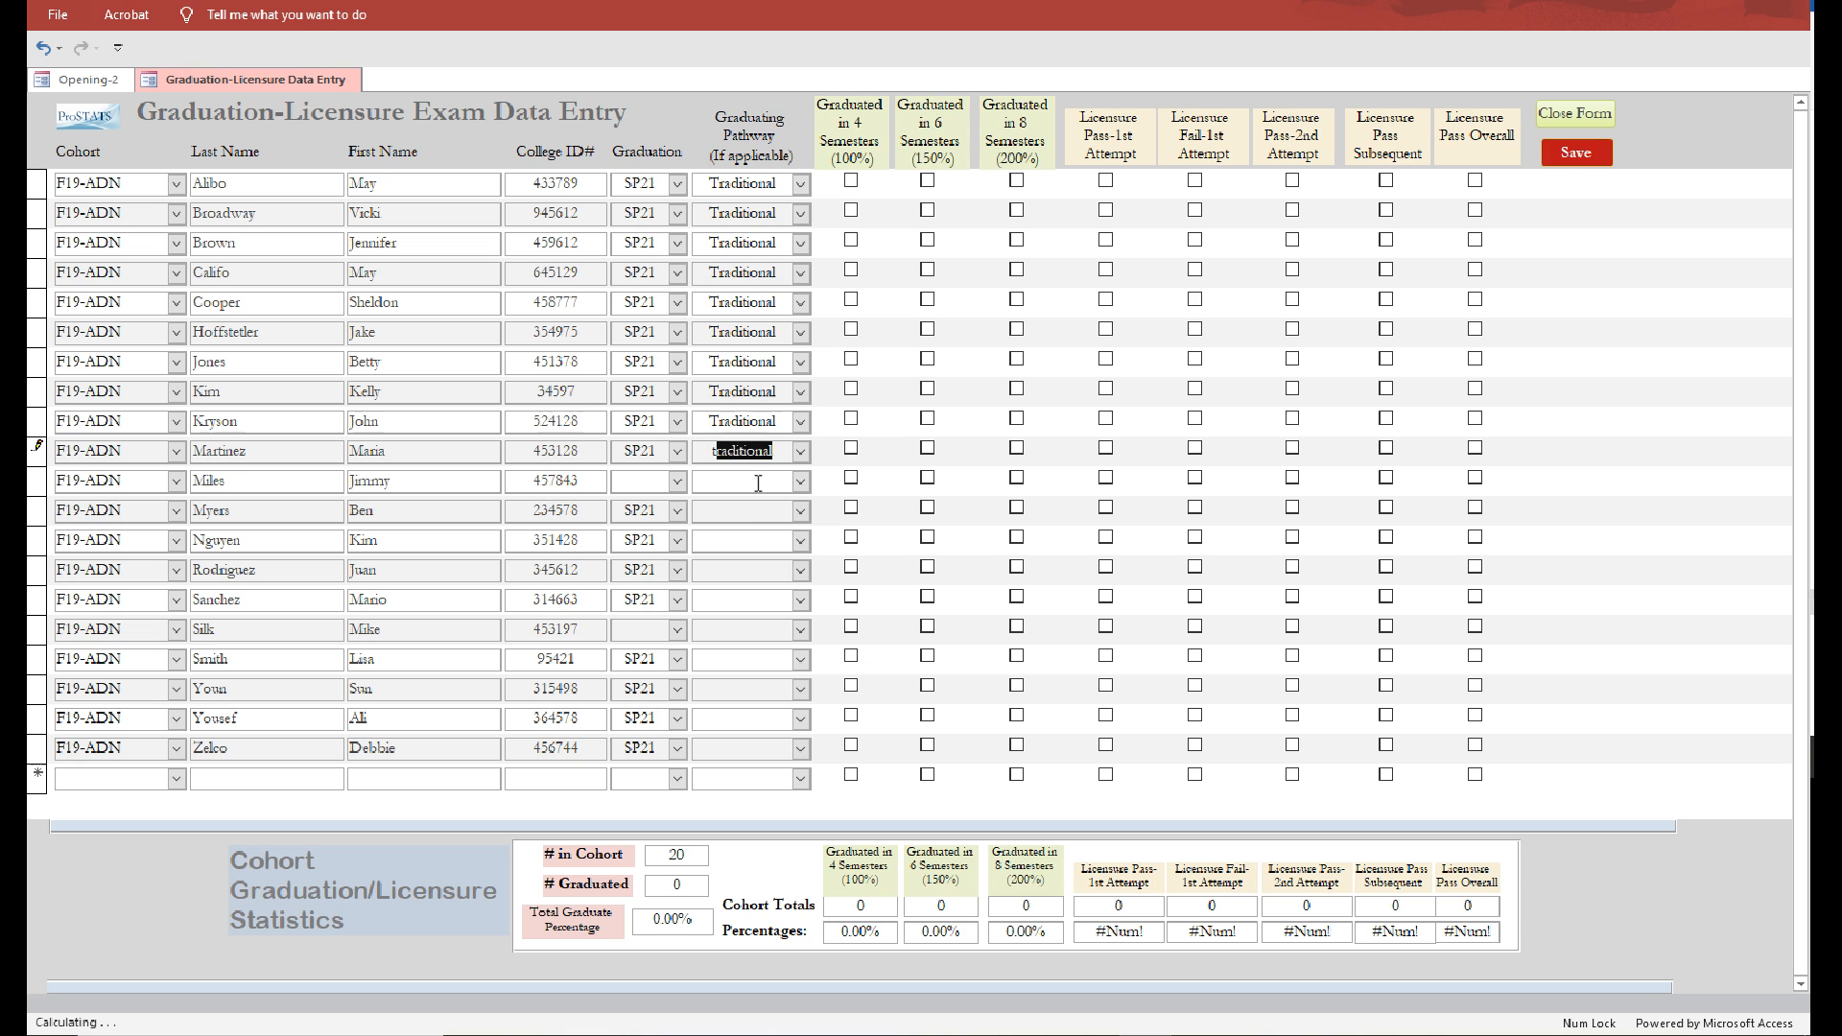
Set the graduating pathway to Traditional for the twelfth student and leave it blank for the eleventh, who has no graduation semester
{"action": "left_click", "coordinate": [758, 481]}
{"action": "type", "text": "t"}
{"action": "left_click", "coordinate": [739, 518]}
{"action": "type", "text": "tional"}
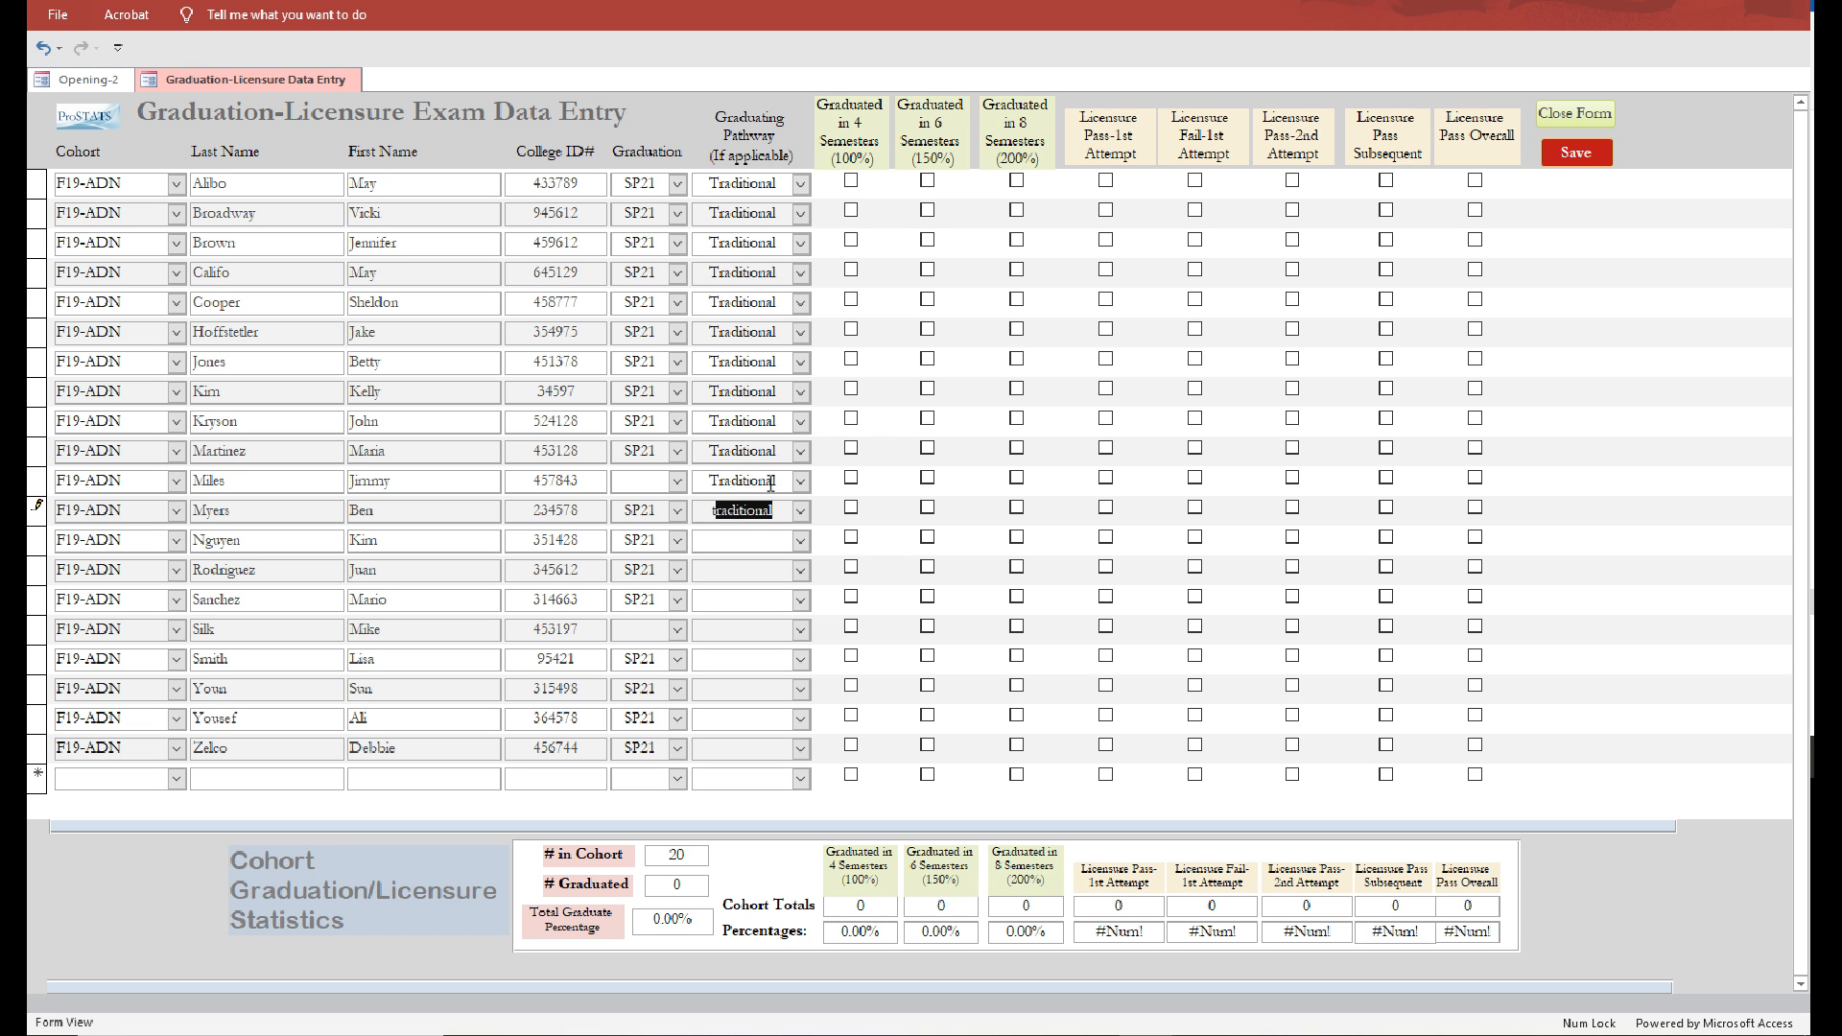
{"action": "double_click", "coordinate": [781, 481]}
{"action": "key", "text": "Delete"}
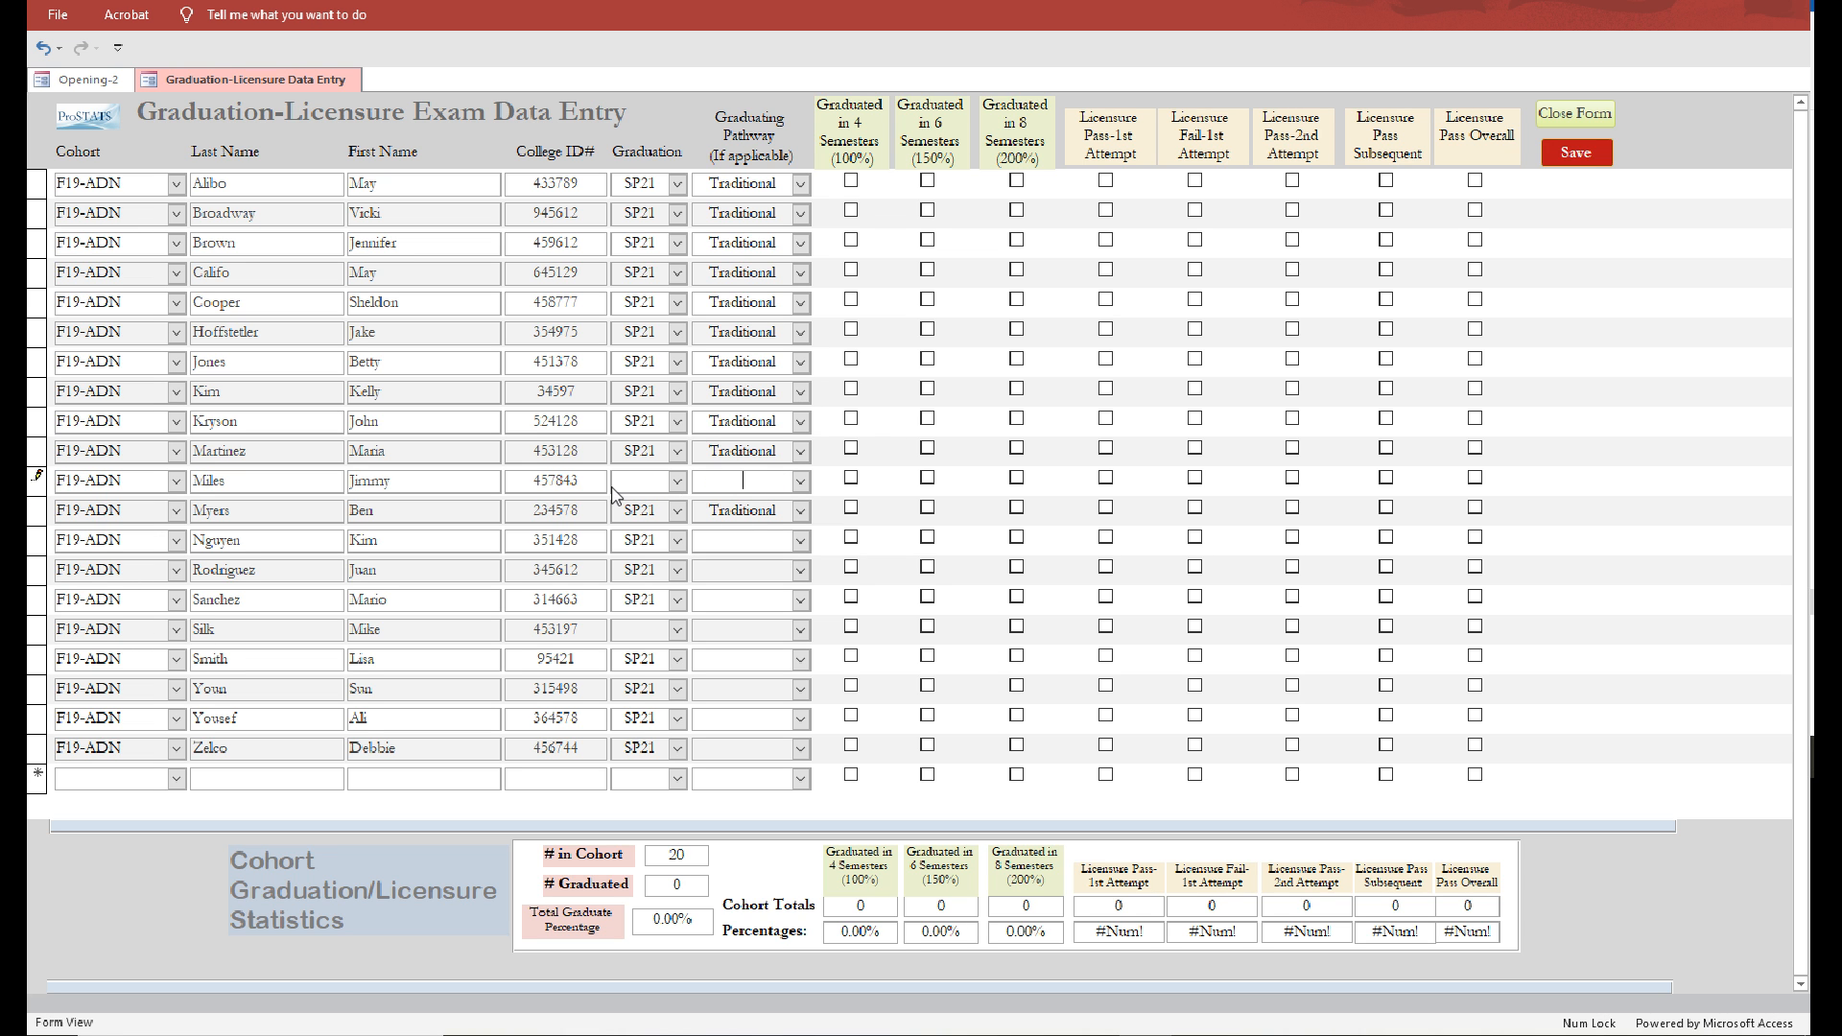
Set the graduating pathway to Traditional for the thirteenth, fourteenth and fifteenth students
{"action": "left_click", "coordinate": [721, 540]}
{"action": "type", "text": "traditional"}
{"action": "left_click", "coordinate": [719, 570]}
{"action": "type", "text": "t"}
{"action": "left_click", "coordinate": [714, 602]}
{"action": "type", "text": "t"}
Set the graduating pathway to Traditional for the last four students, leaving the sixteenth blank
{"action": "left_click", "coordinate": [719, 661]}
{"action": "type", "text": "t"}
{"action": "left_click", "coordinate": [709, 685]}
{"action": "type", "text": "t"}
{"action": "left_click", "coordinate": [719, 719]}
{"action": "type", "text": "t"}
{"action": "left_click", "coordinate": [720, 749]}
{"action": "type", "text": "t"}
{"action": "key", "text": "Tab"}
Mark the first ten students as graduated in 4 semesters (100%)
{"action": "left_click", "coordinate": [851, 180]}
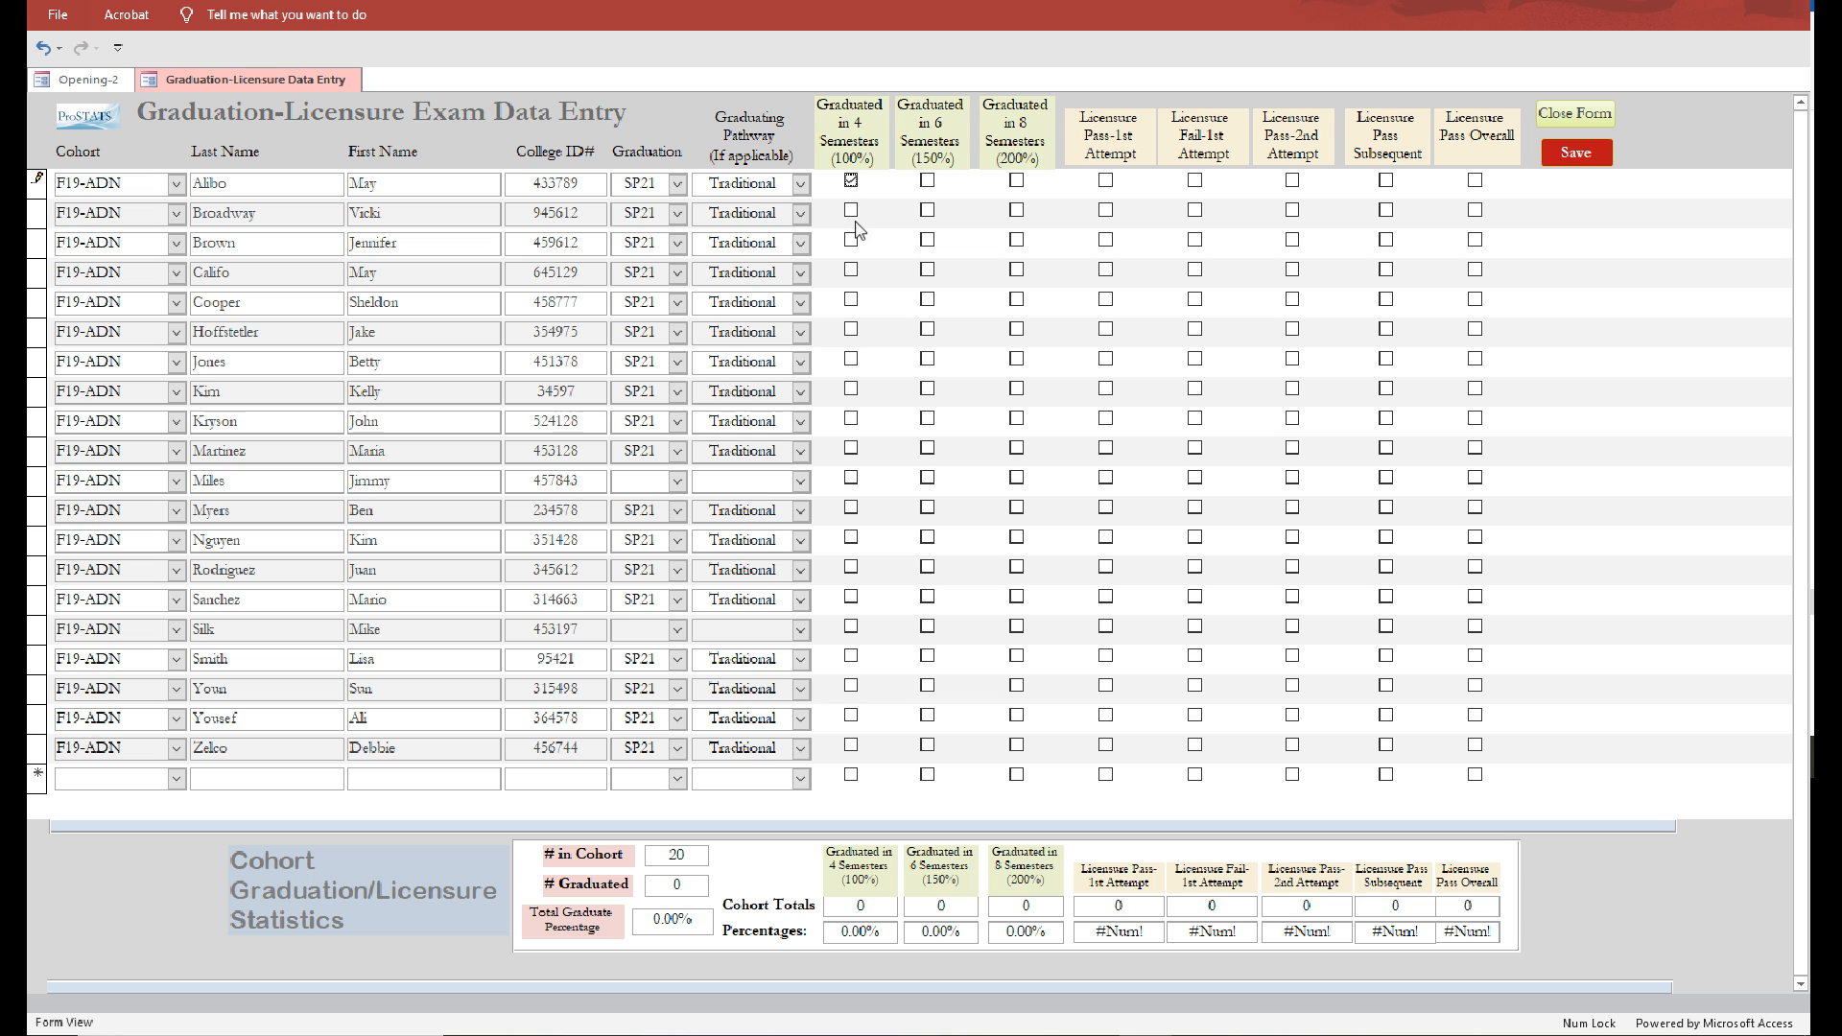
{"action": "left_click", "coordinate": [851, 212]}
{"action": "left_click", "coordinate": [851, 241]}
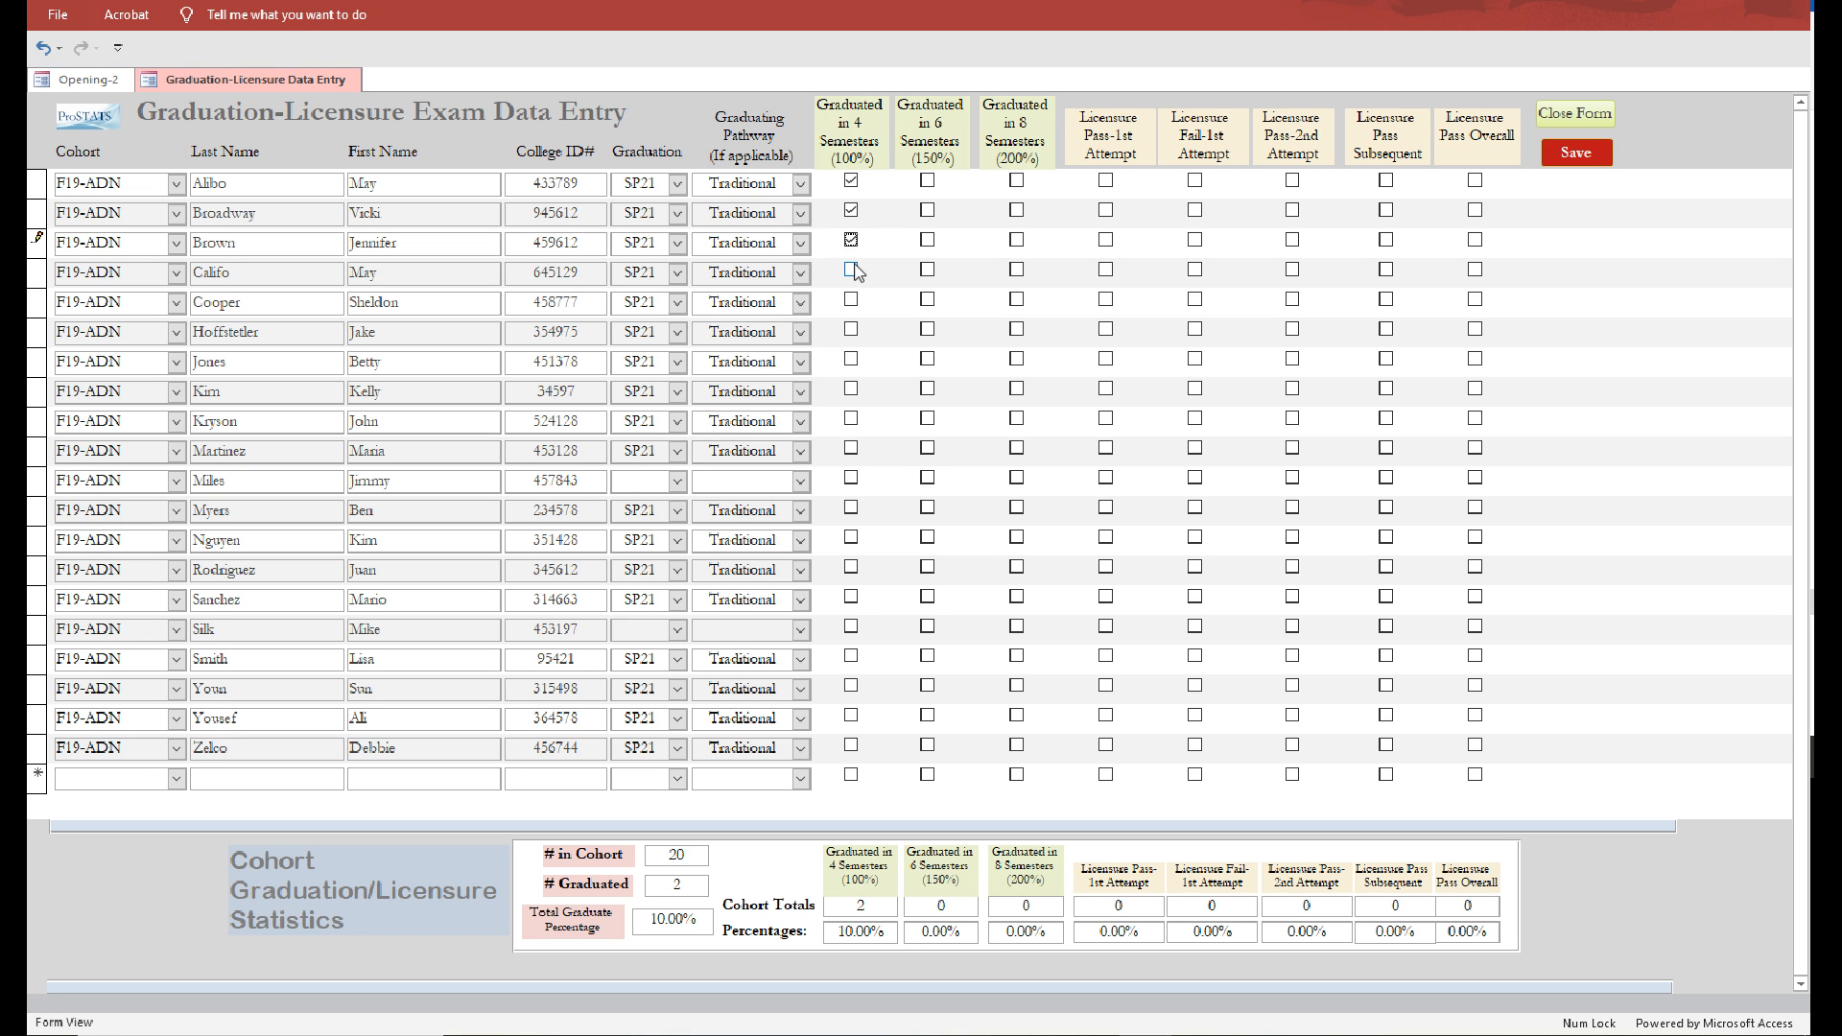
{"action": "left_click", "coordinate": [851, 272]}
{"action": "left_click", "coordinate": [851, 300]}
{"action": "left_click", "coordinate": [851, 330]}
{"action": "left_click", "coordinate": [851, 359]}
{"action": "left_click", "coordinate": [851, 388]}
{"action": "left_click", "coordinate": [850, 419]}
{"action": "left_click", "coordinate": [855, 459]}
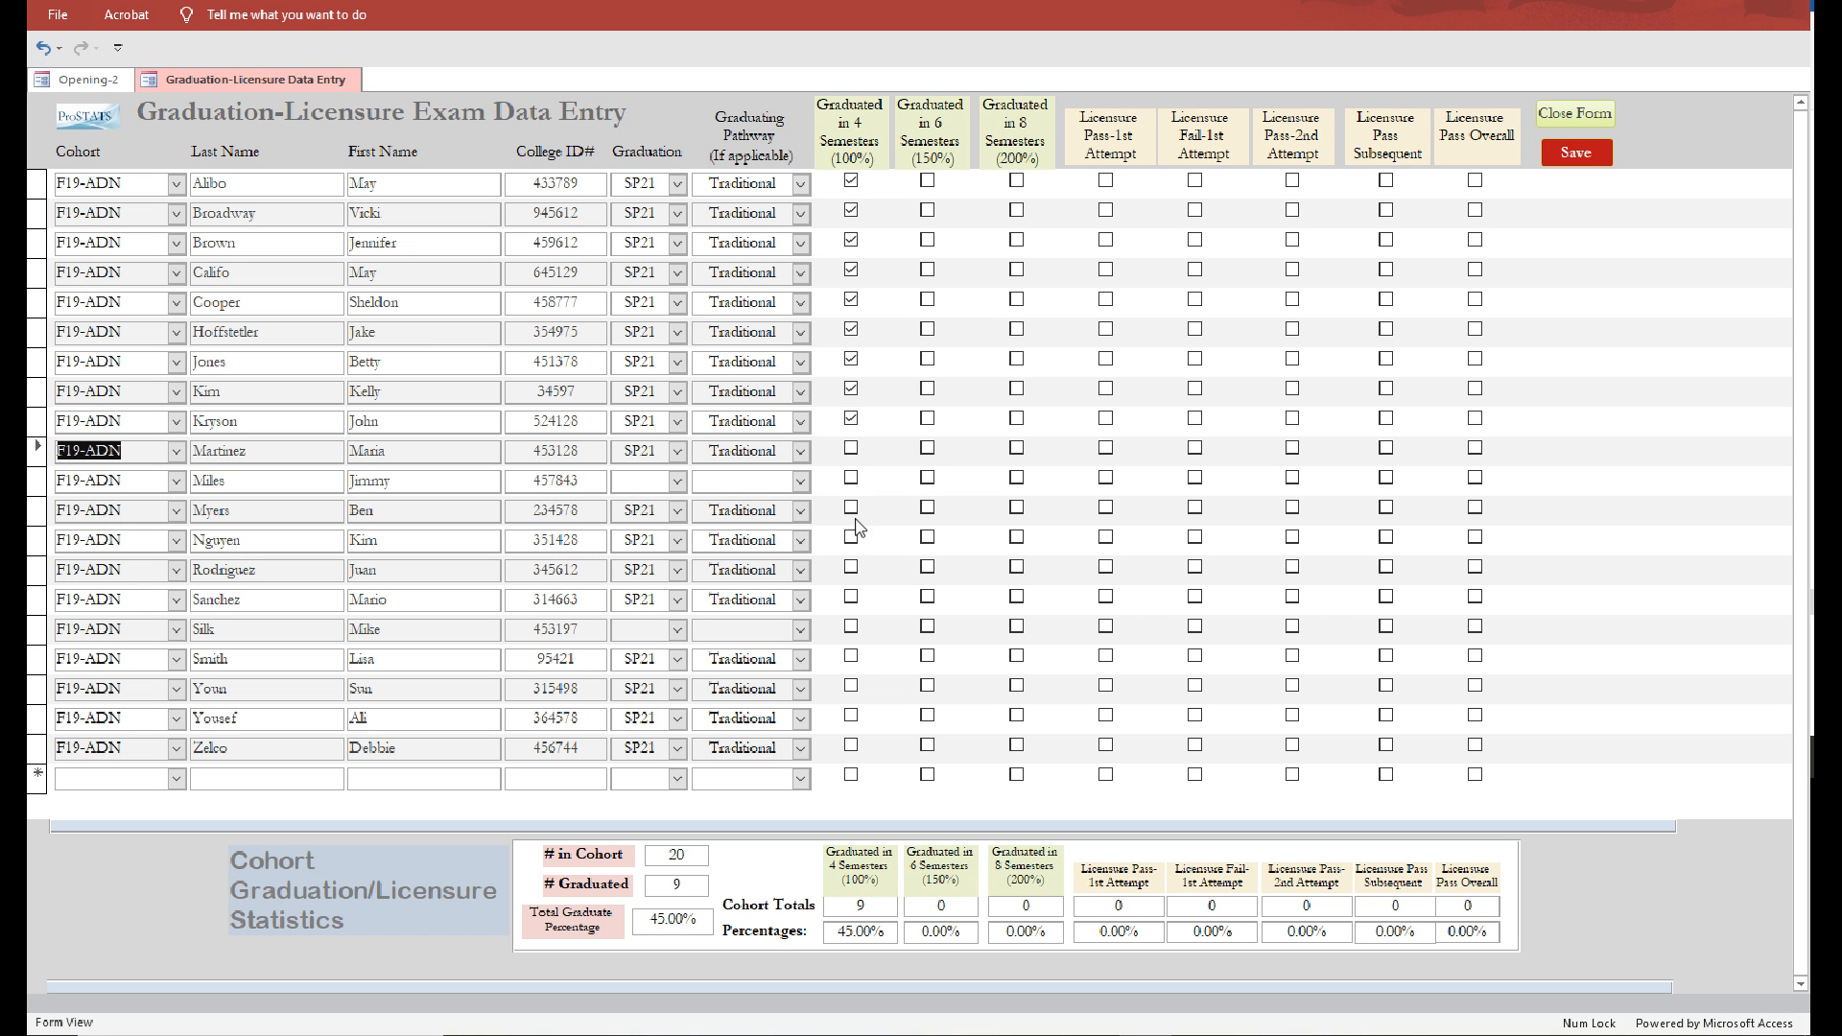
{"action": "left_click", "coordinate": [851, 448]}
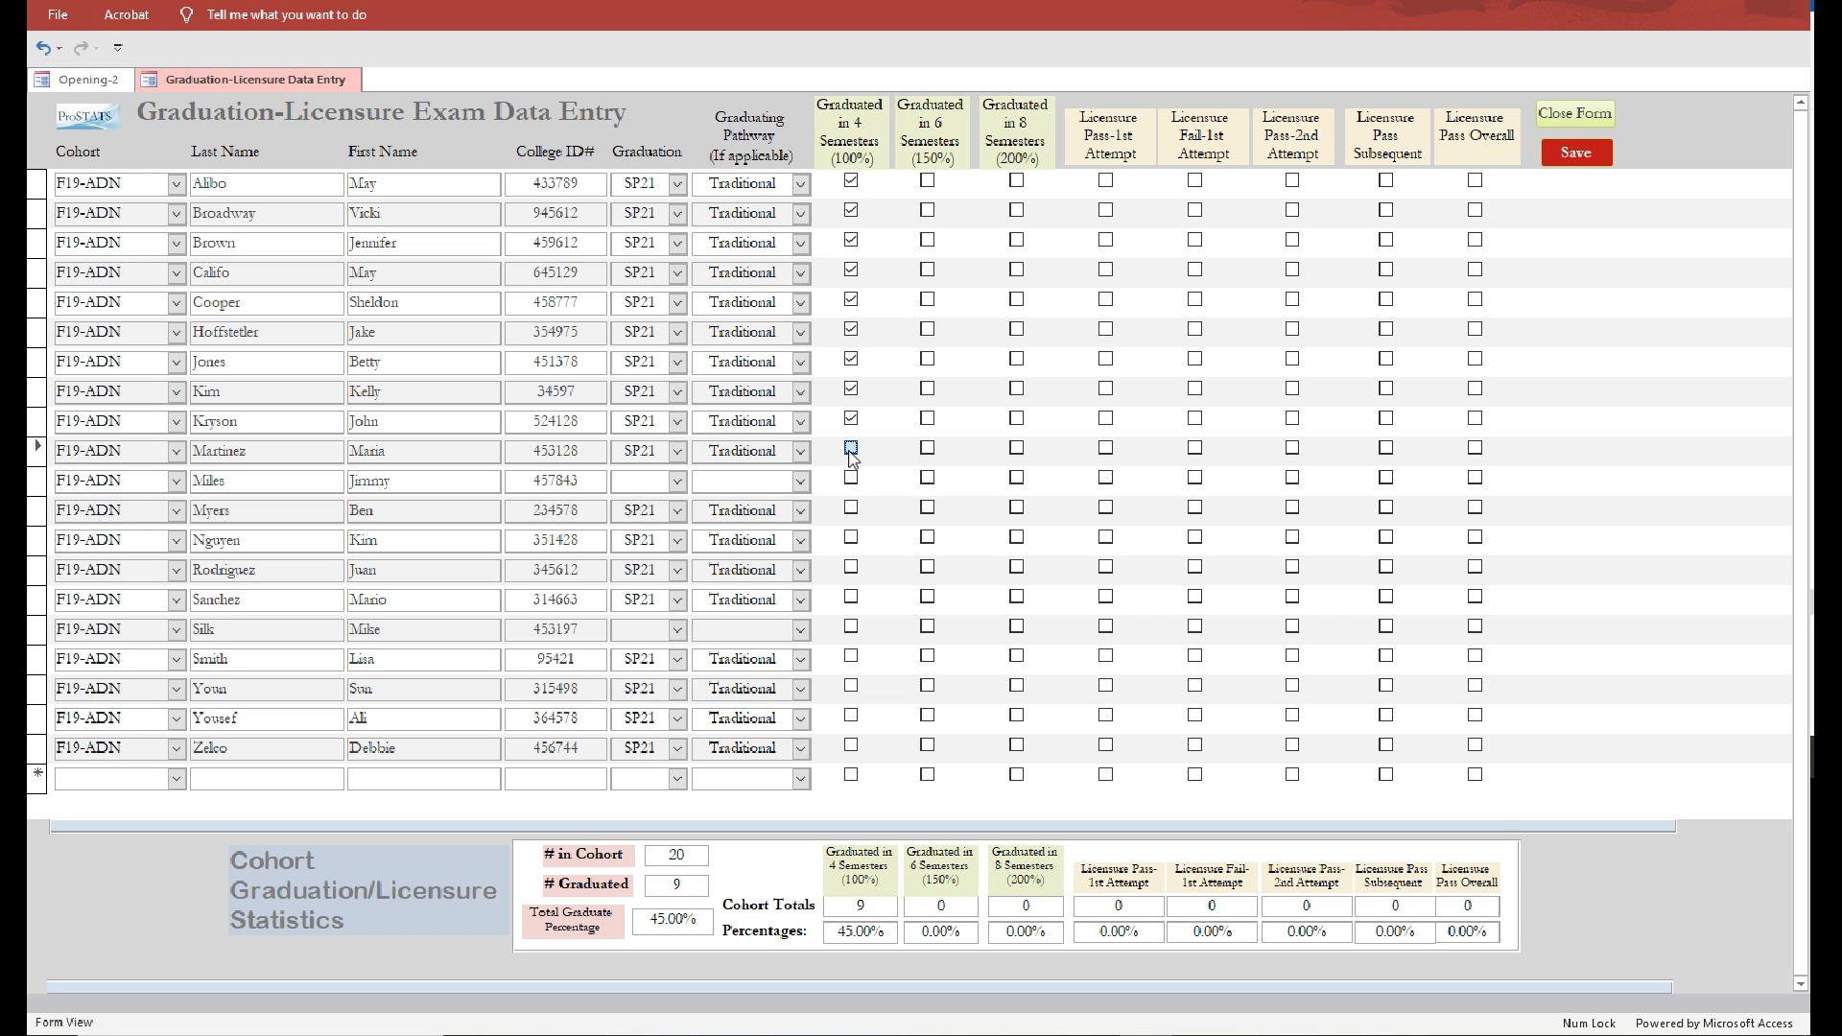
Mark students 12 to 15 and 17 to 20 as graduated in 4 semesters (100%), and save and close the form
{"action": "left_click", "coordinate": [851, 507]}
{"action": "left_click", "coordinate": [851, 537]}
{"action": "left_click", "coordinate": [851, 567]}
{"action": "left_click", "coordinate": [851, 597]}
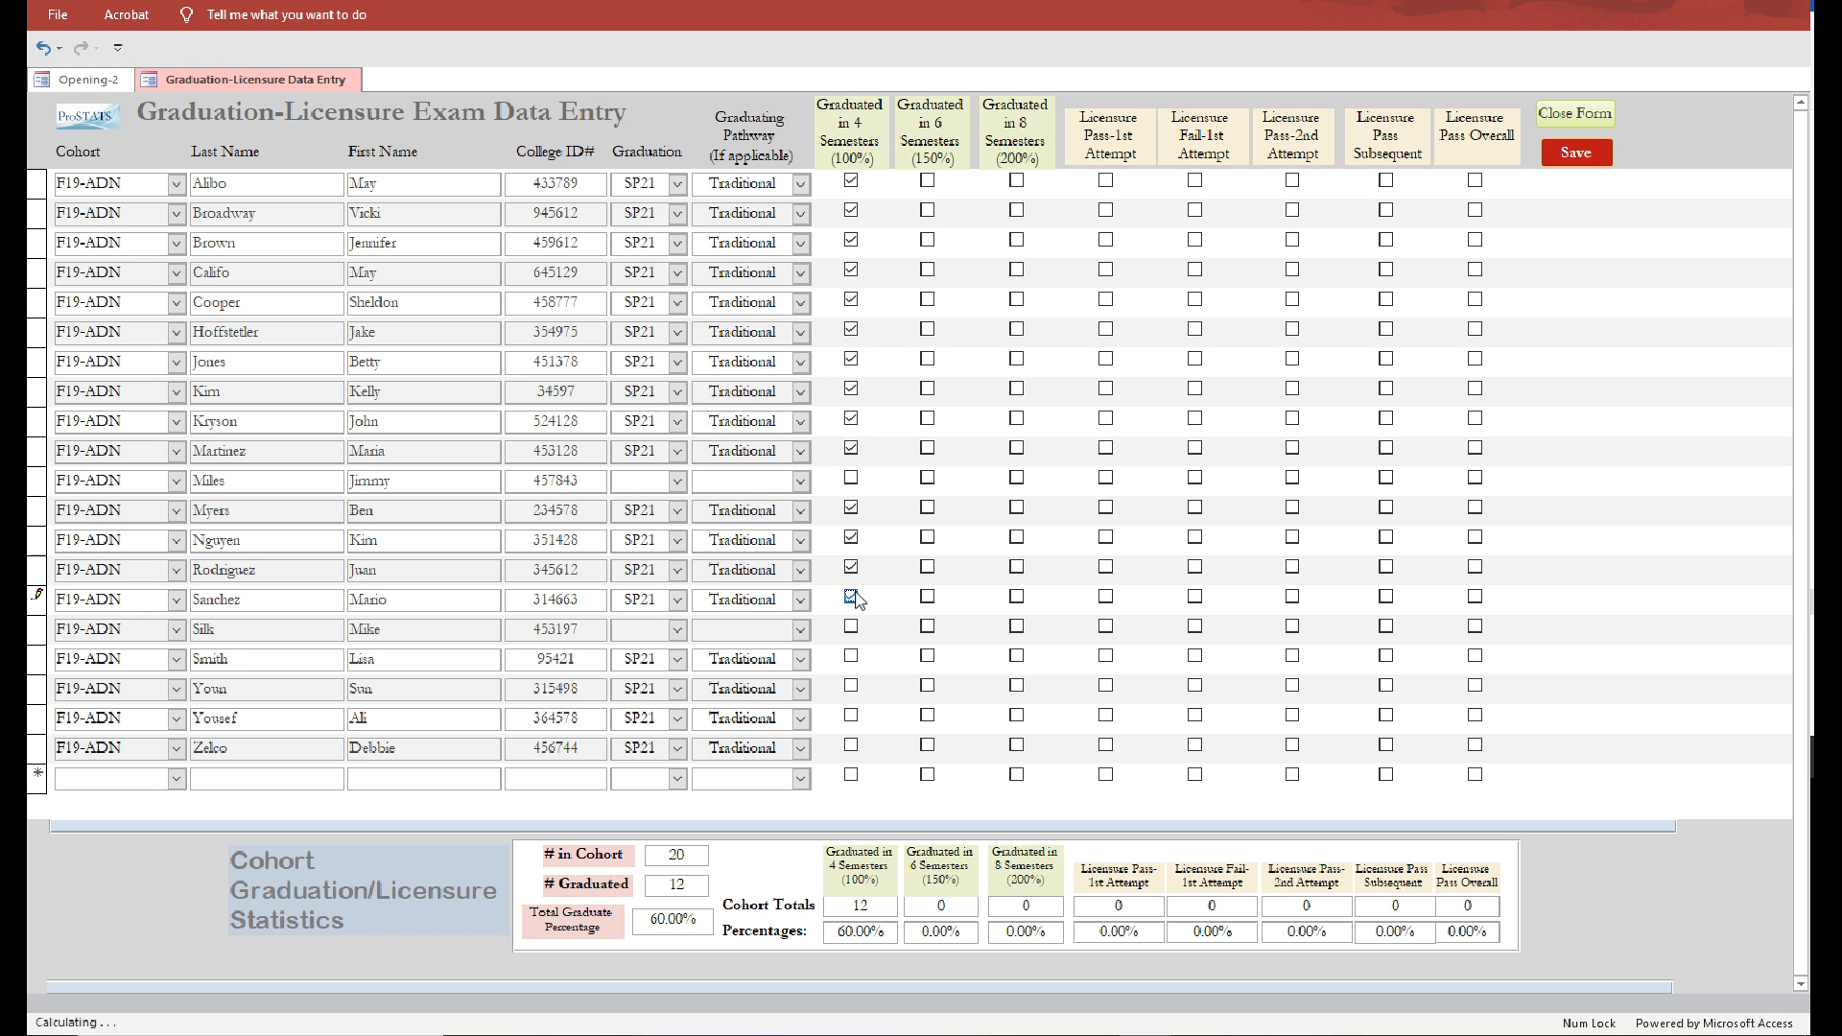
{"action": "left_click", "coordinate": [851, 656]}
{"action": "left_click", "coordinate": [851, 686]}
{"action": "left_click", "coordinate": [851, 716]}
{"action": "left_click", "coordinate": [851, 745]}
{"action": "left_click", "coordinate": [1609, 163]}
{"action": "left_click", "coordinate": [1571, 114]}
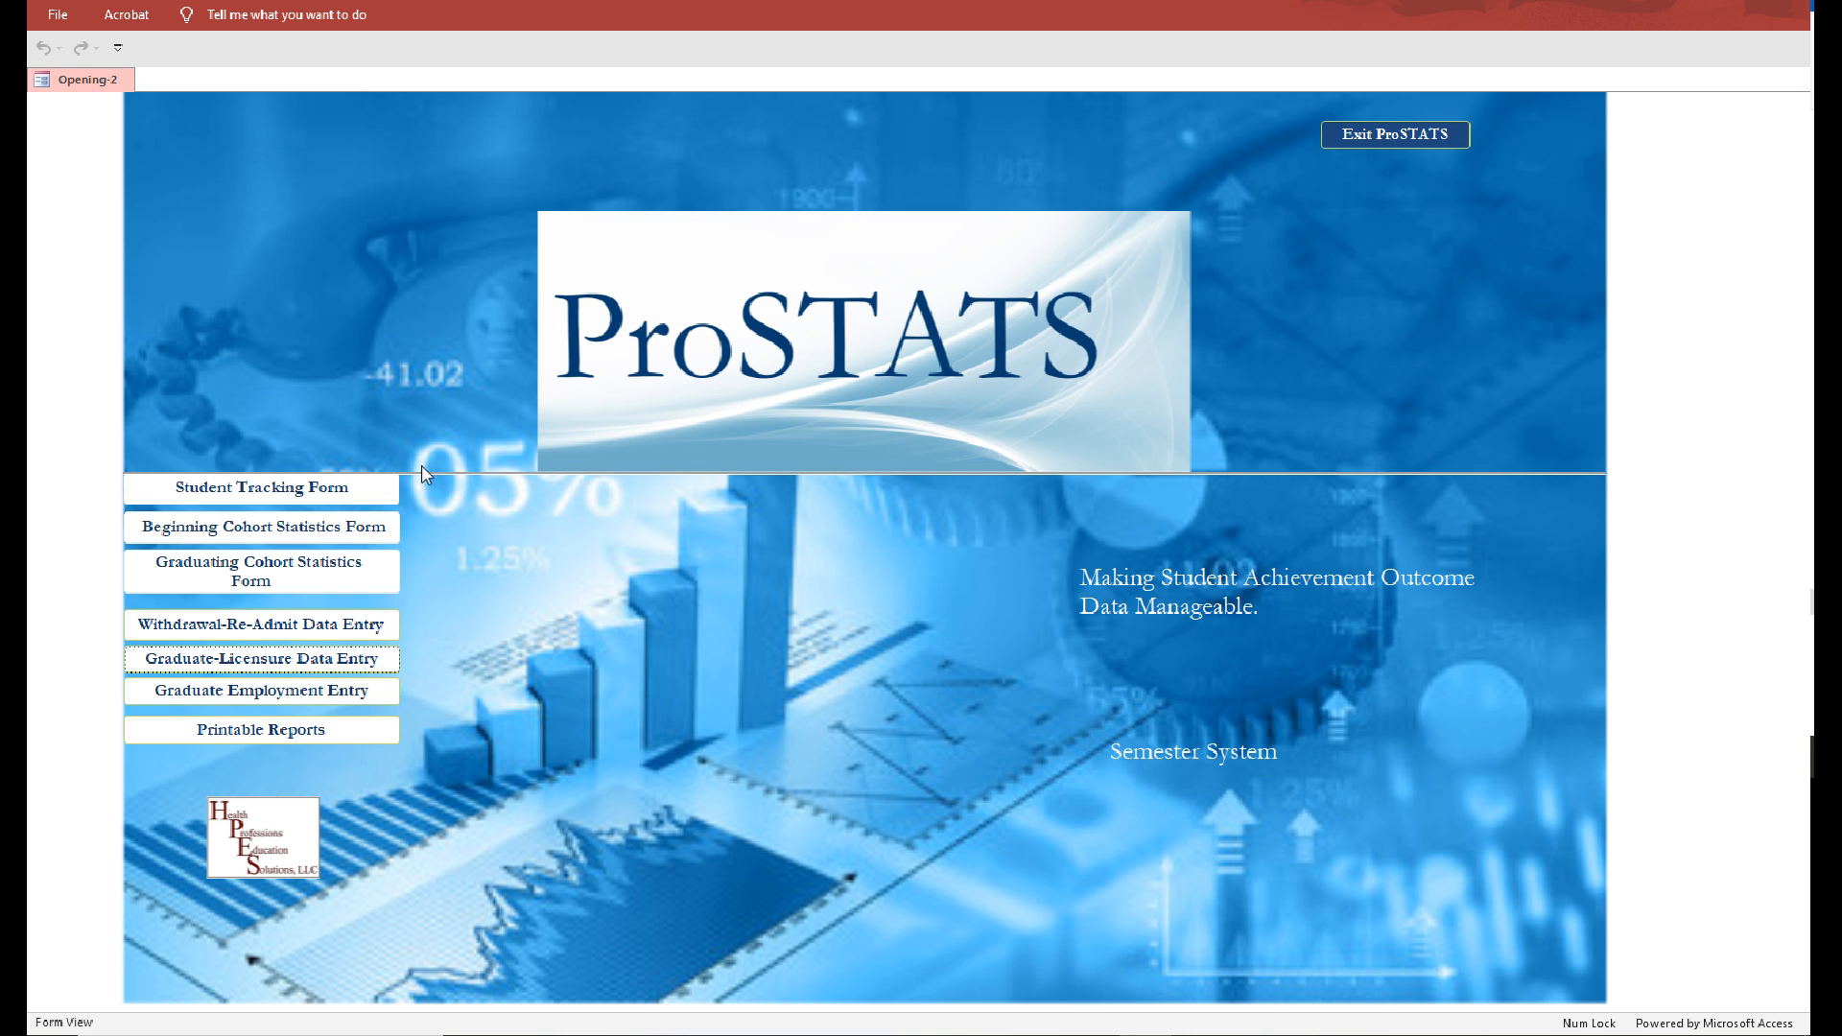
Open the Student Tracking Form and find the readmitted F17-TR student with first exit F18 by last name
{"action": "left_click", "coordinate": [298, 493]}
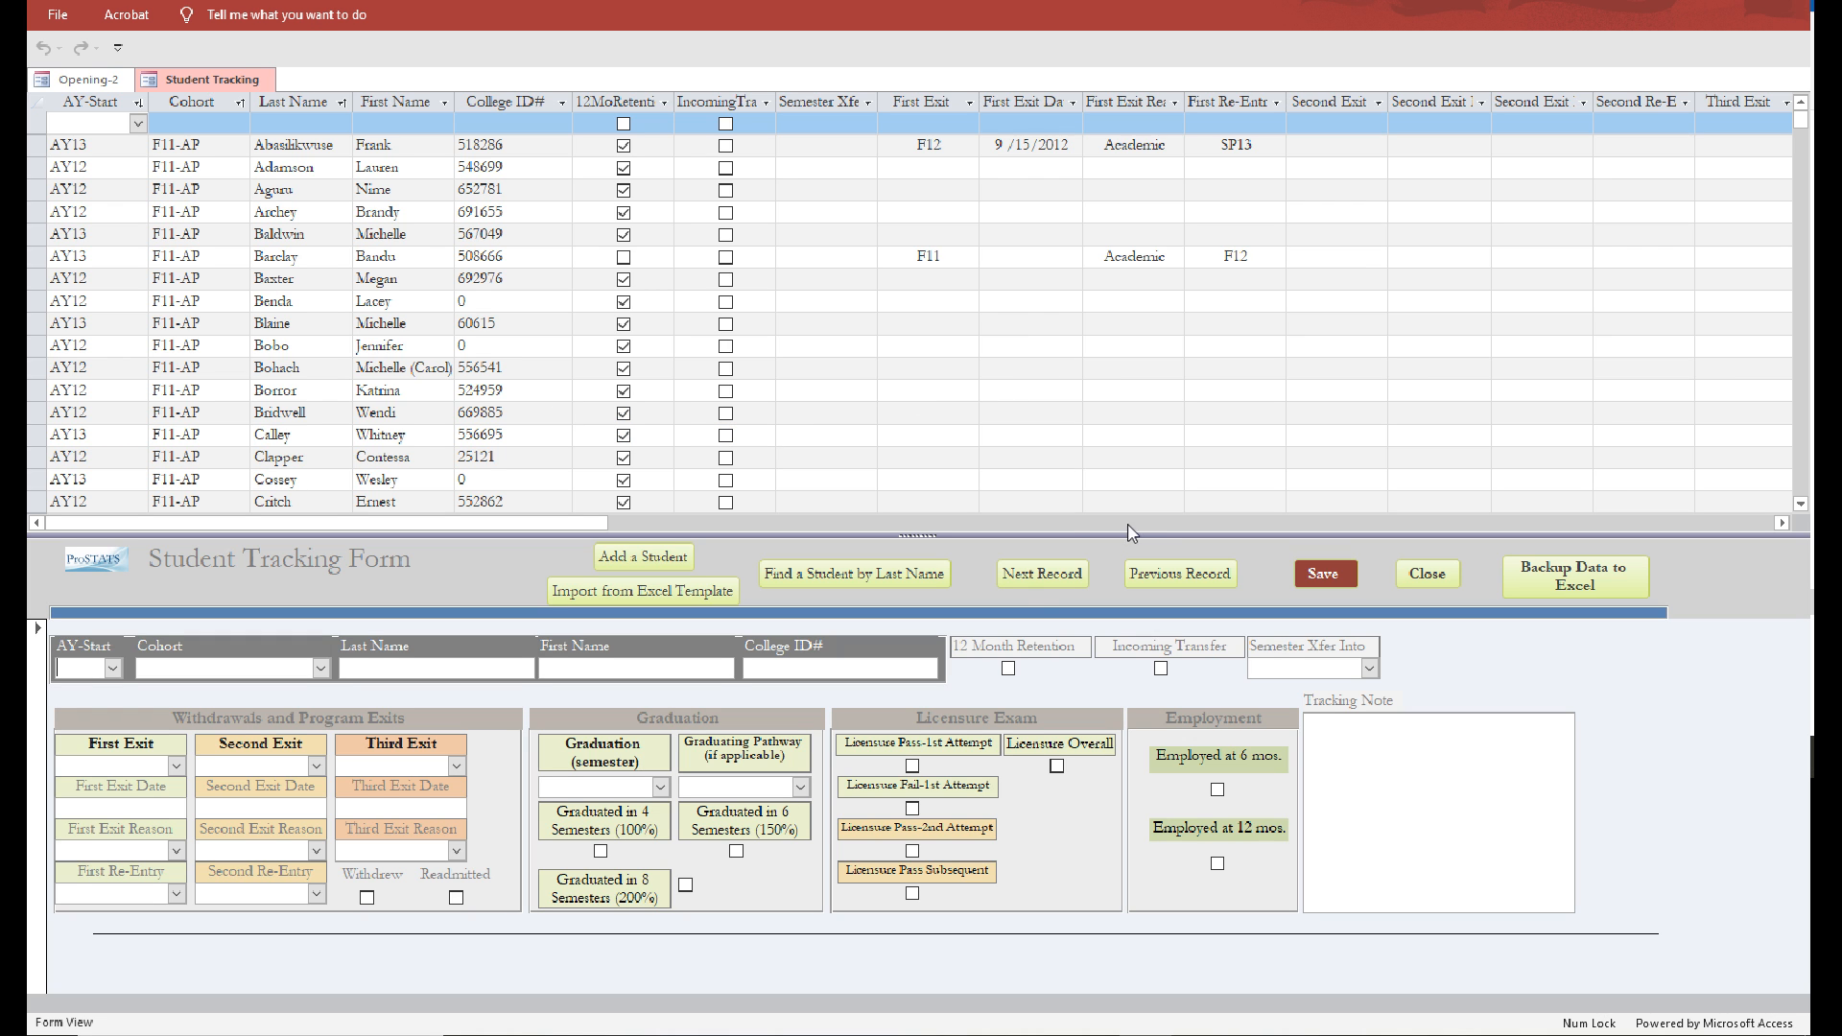
{"action": "left_click", "coordinate": [885, 575]}
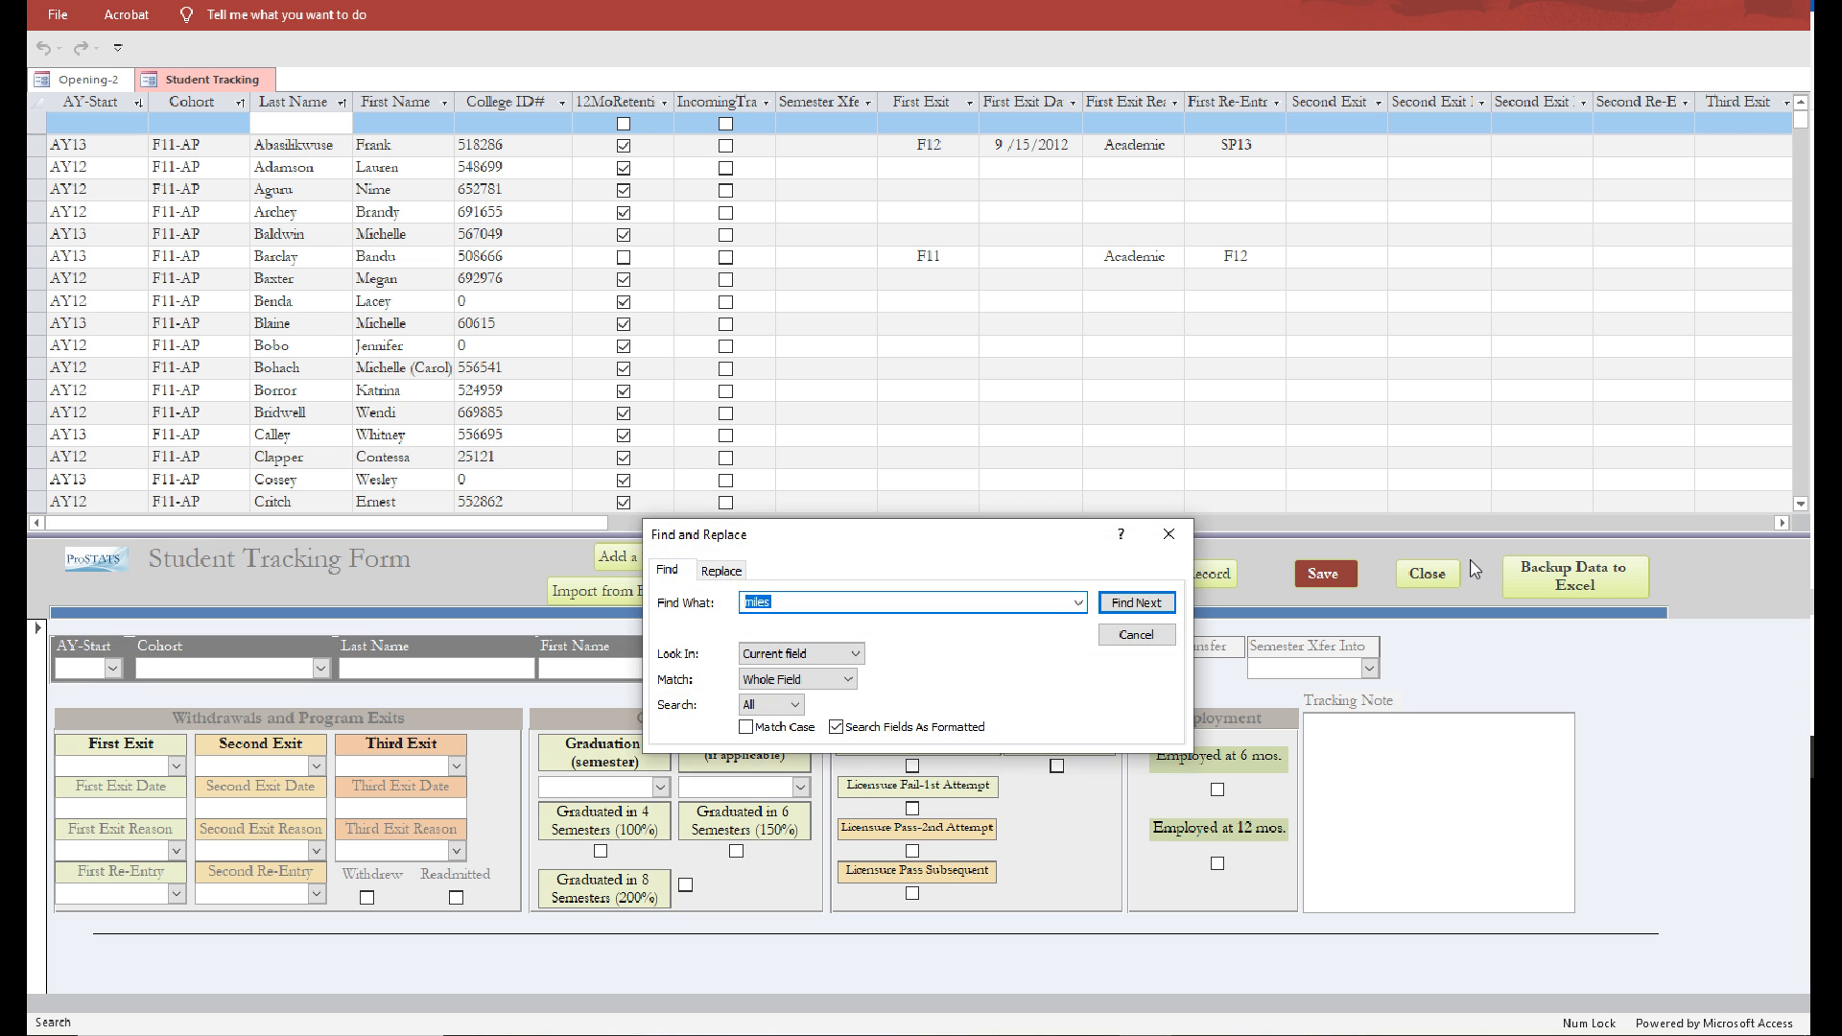
{"action": "type", "text": "vu"}
{"action": "key", "text": "Return"}
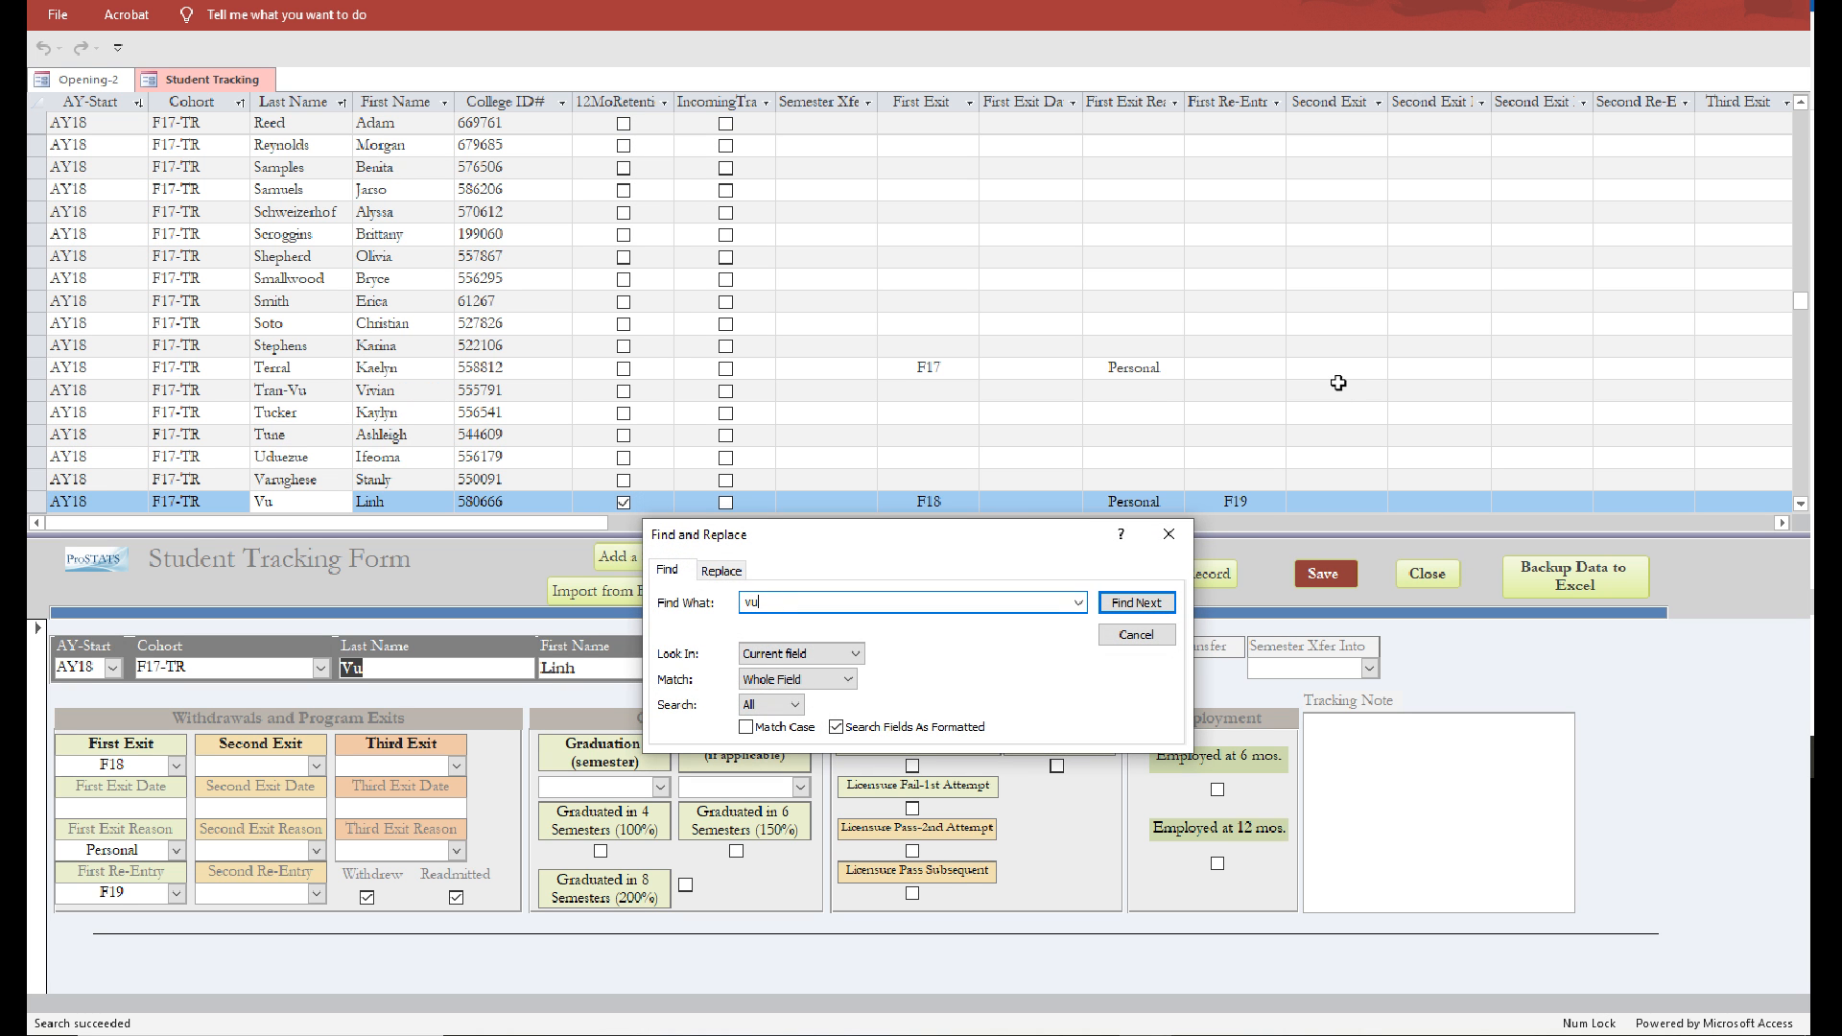
{"action": "left_click", "coordinate": [1168, 534]}
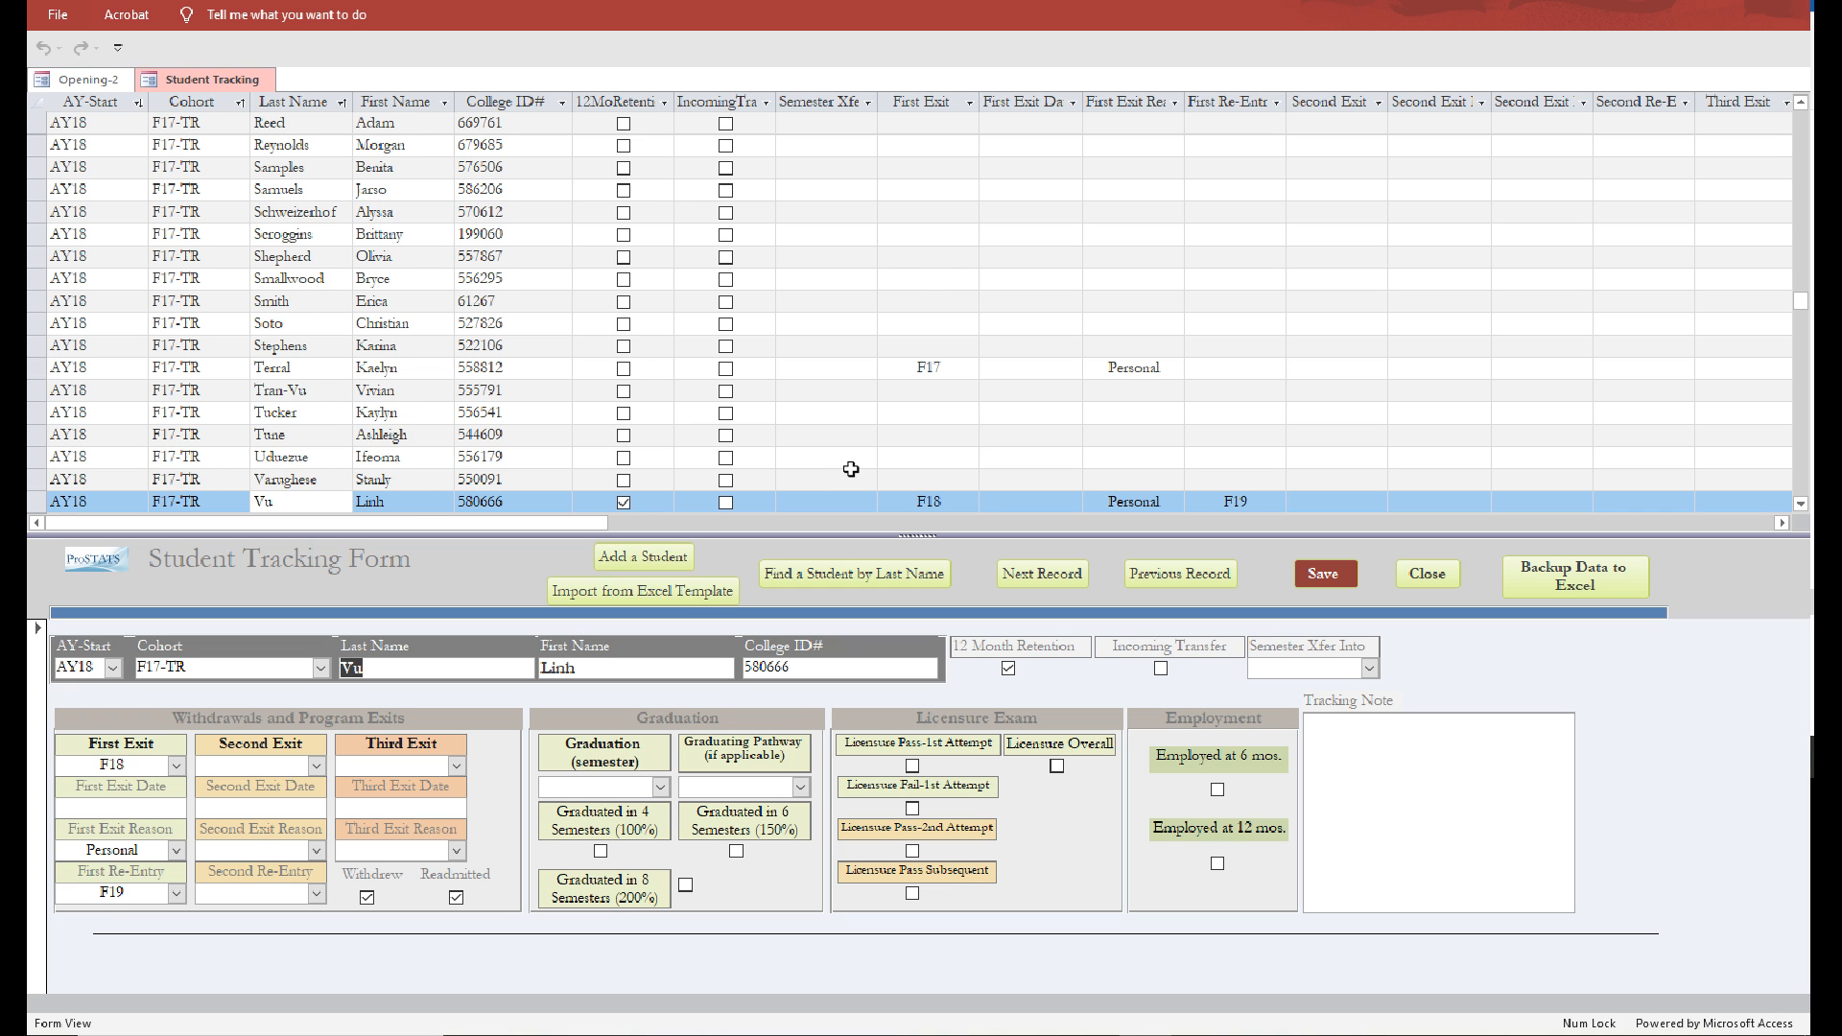
{"action": "scroll", "coordinate": [851, 469], "scroll_direction": "down", "scroll_amount": 1}
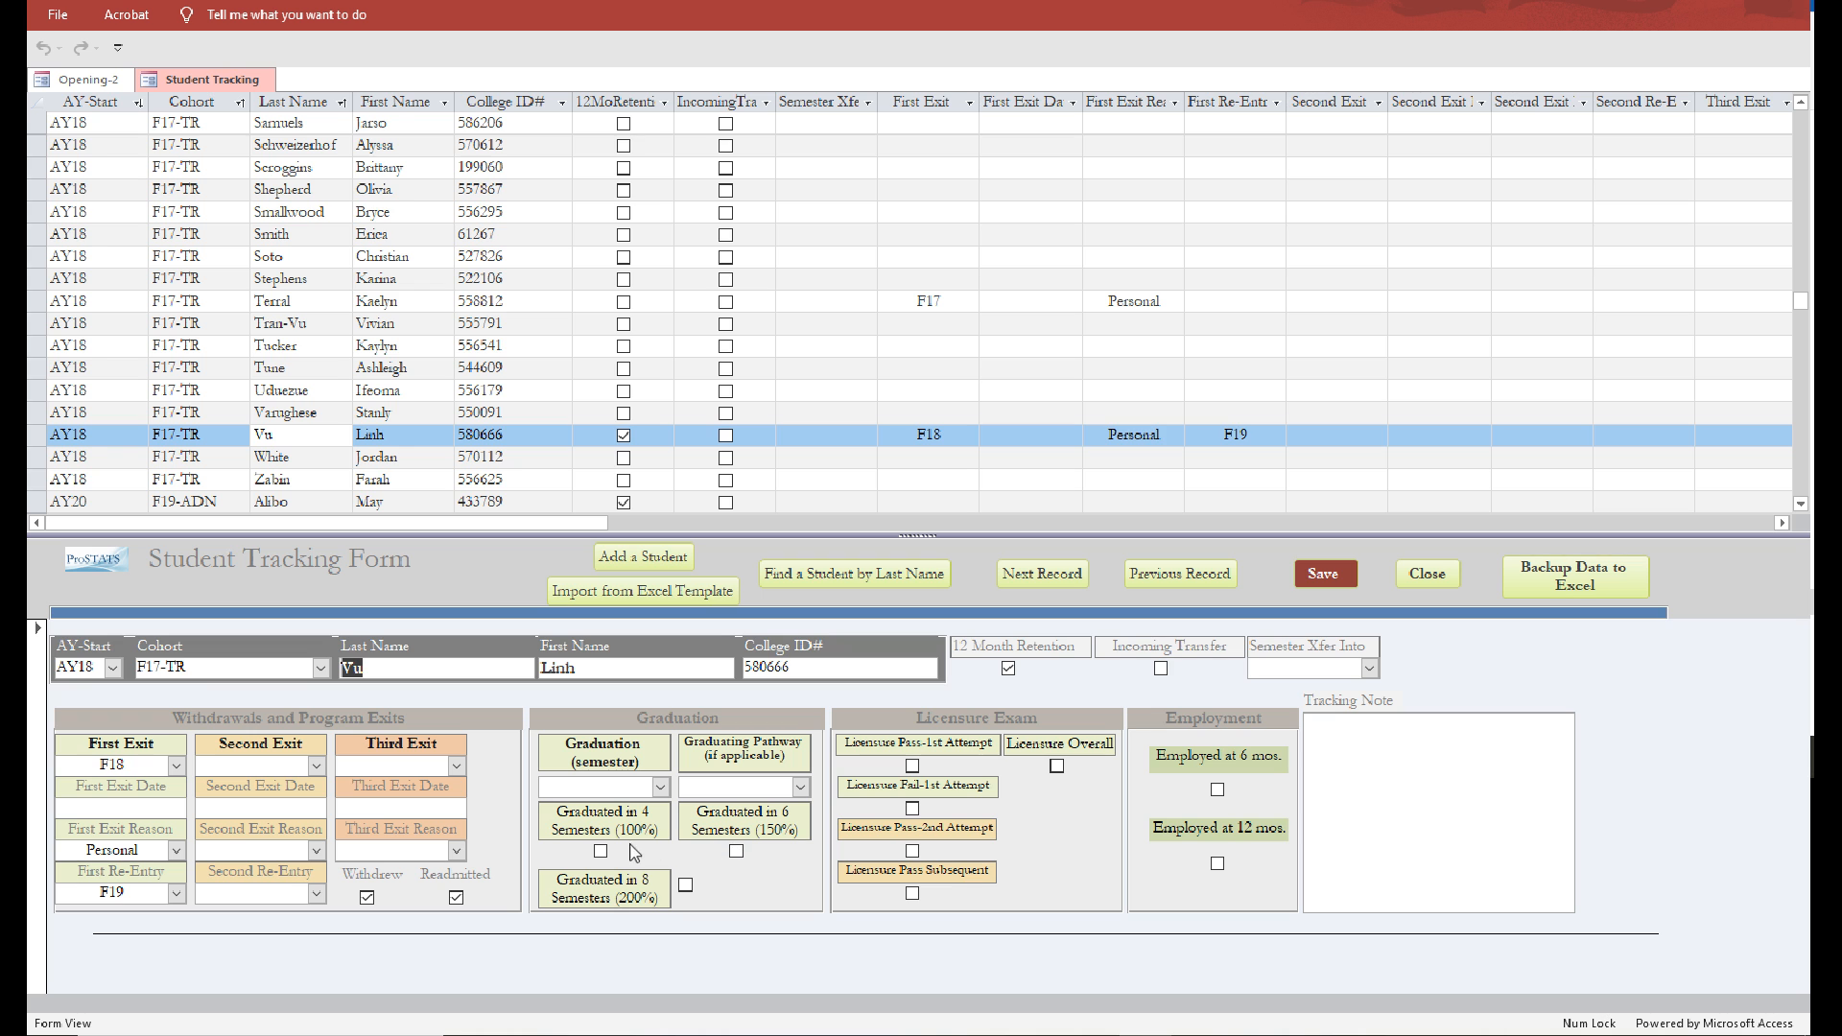
Record the student's graduation as SP21, Traditional pathway, in 6 semesters (150%), and save and close the tracking form
{"action": "left_click", "coordinate": [619, 788]}
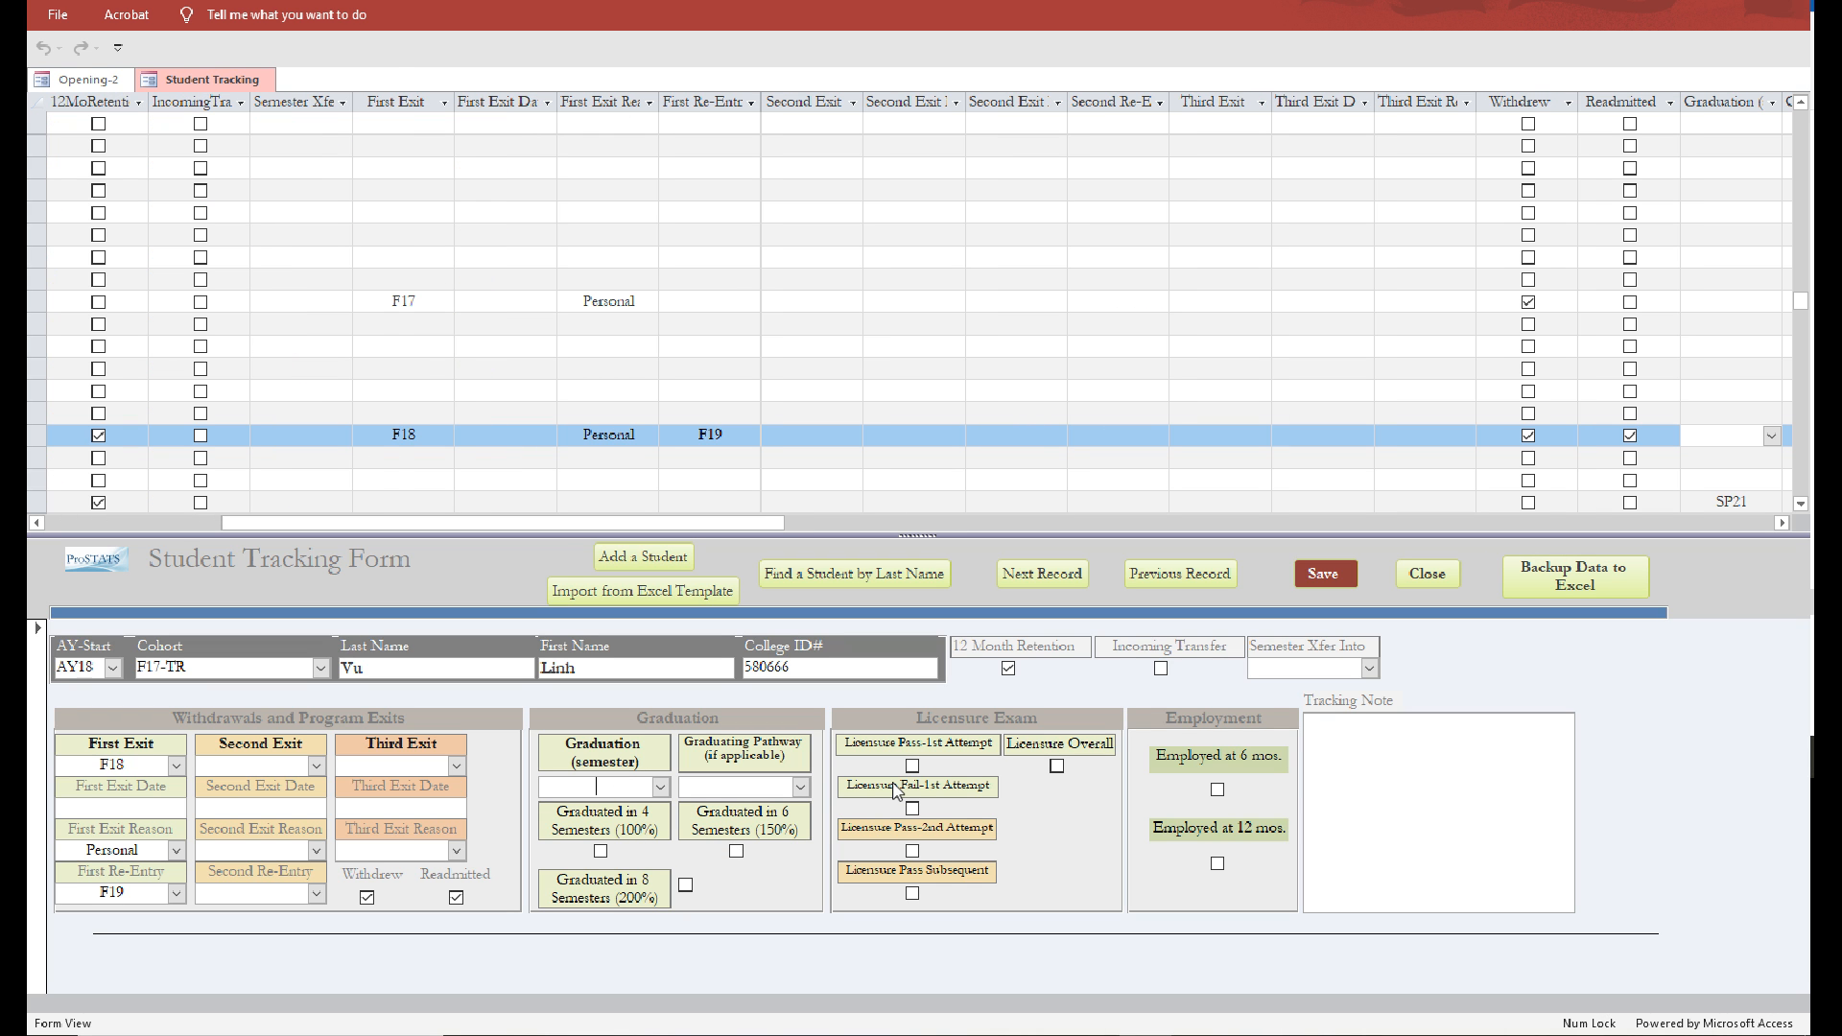
{"action": "type", "text": "SP21"}
{"action": "key", "text": "Tab"}
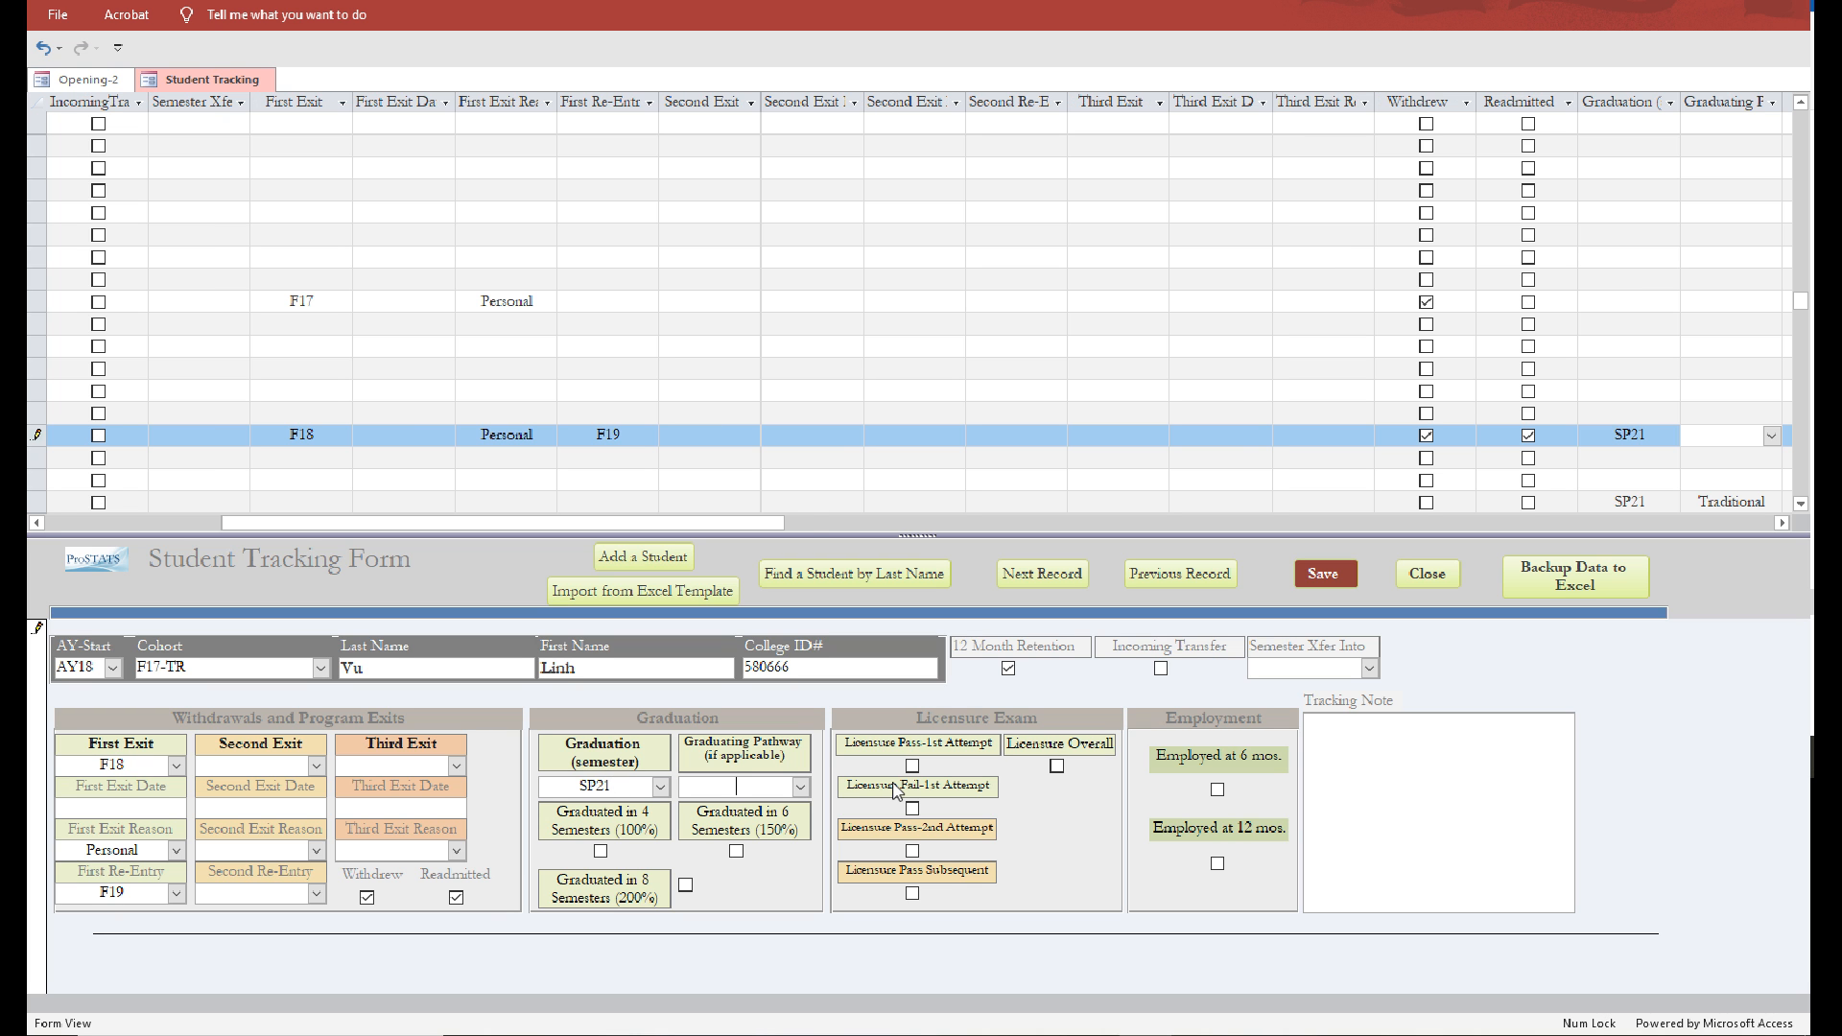
{"action": "type", "text": "t"}
{"action": "key", "text": "Tab"}
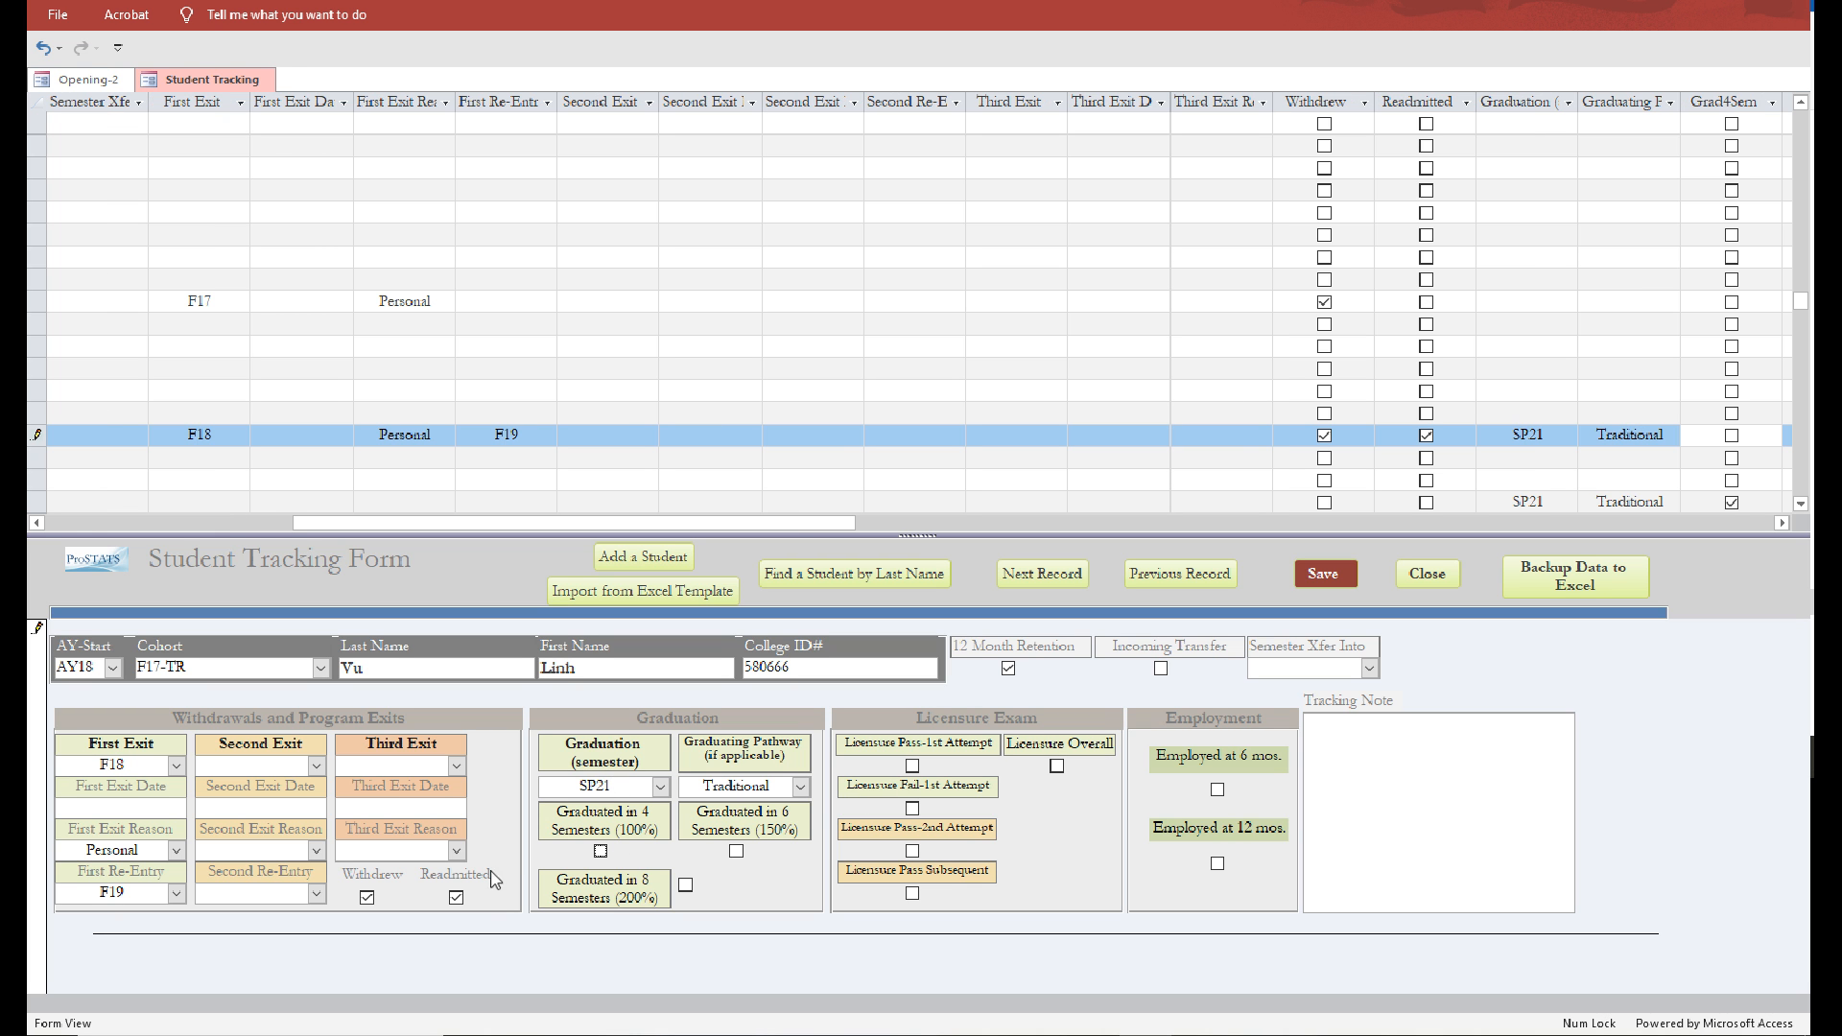
{"action": "left_click", "coordinate": [737, 851]}
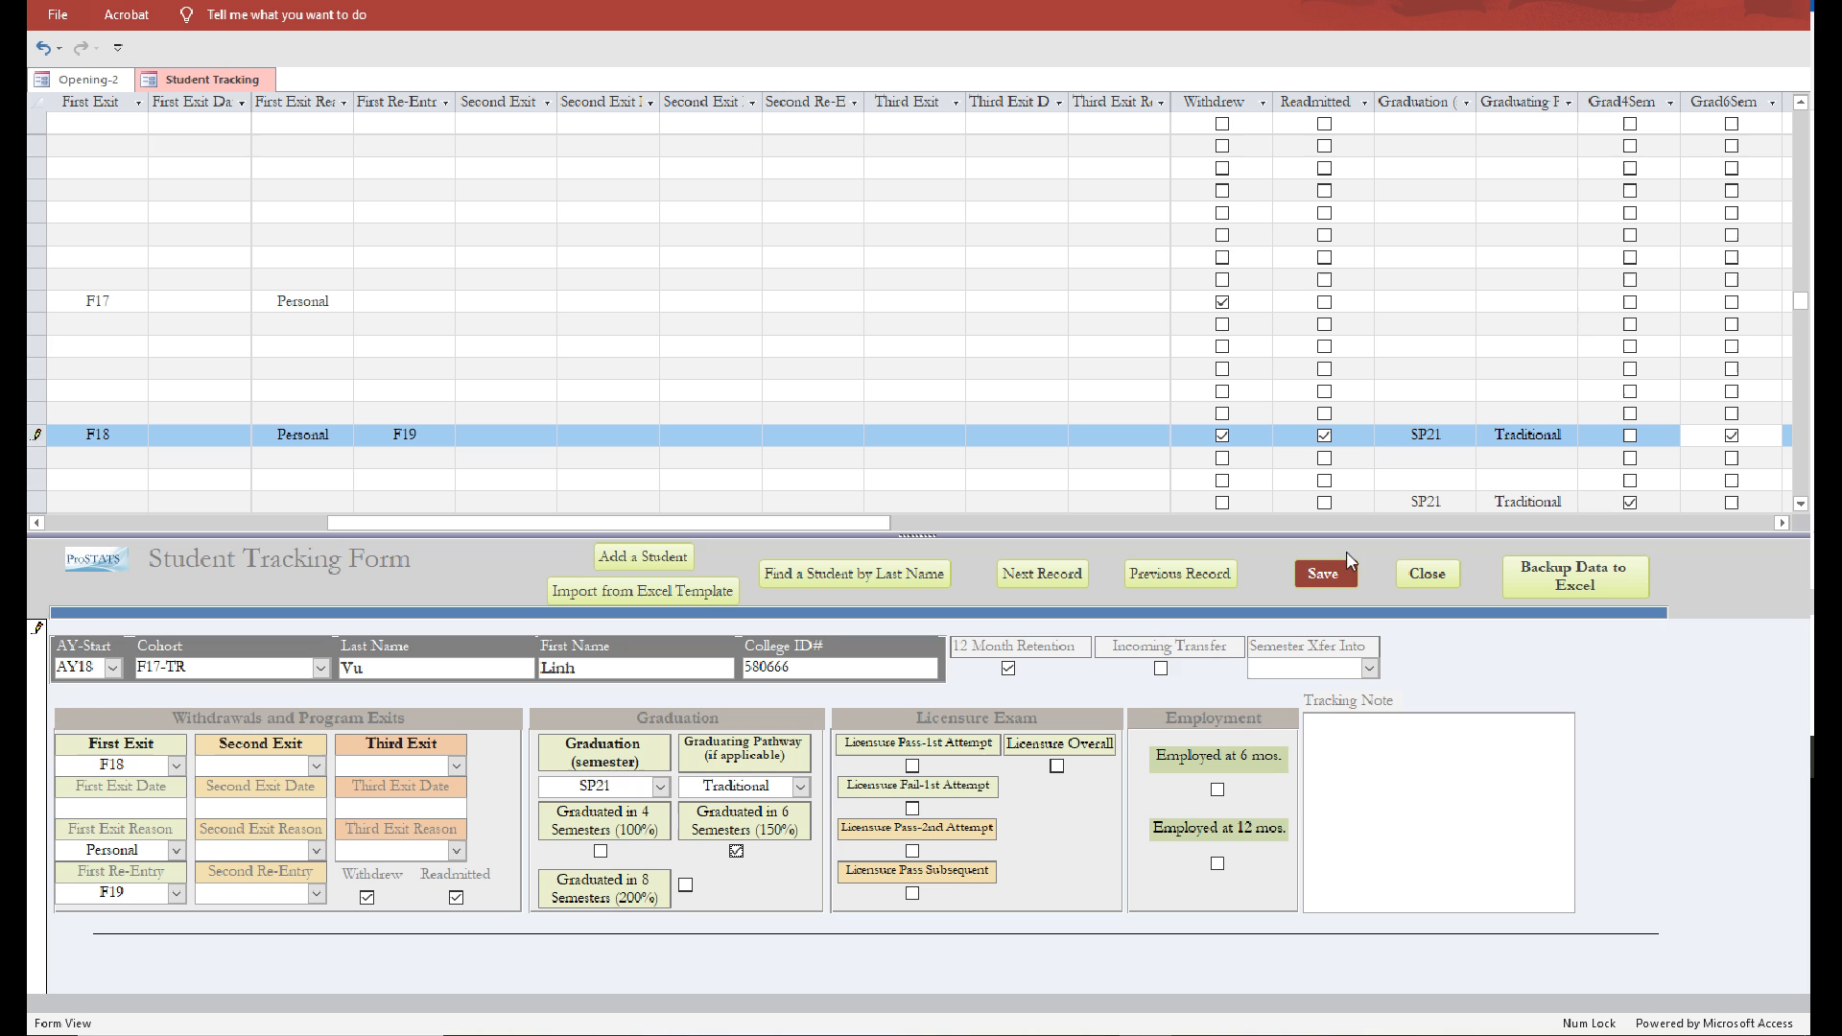
{"action": "left_click", "coordinate": [1333, 576]}
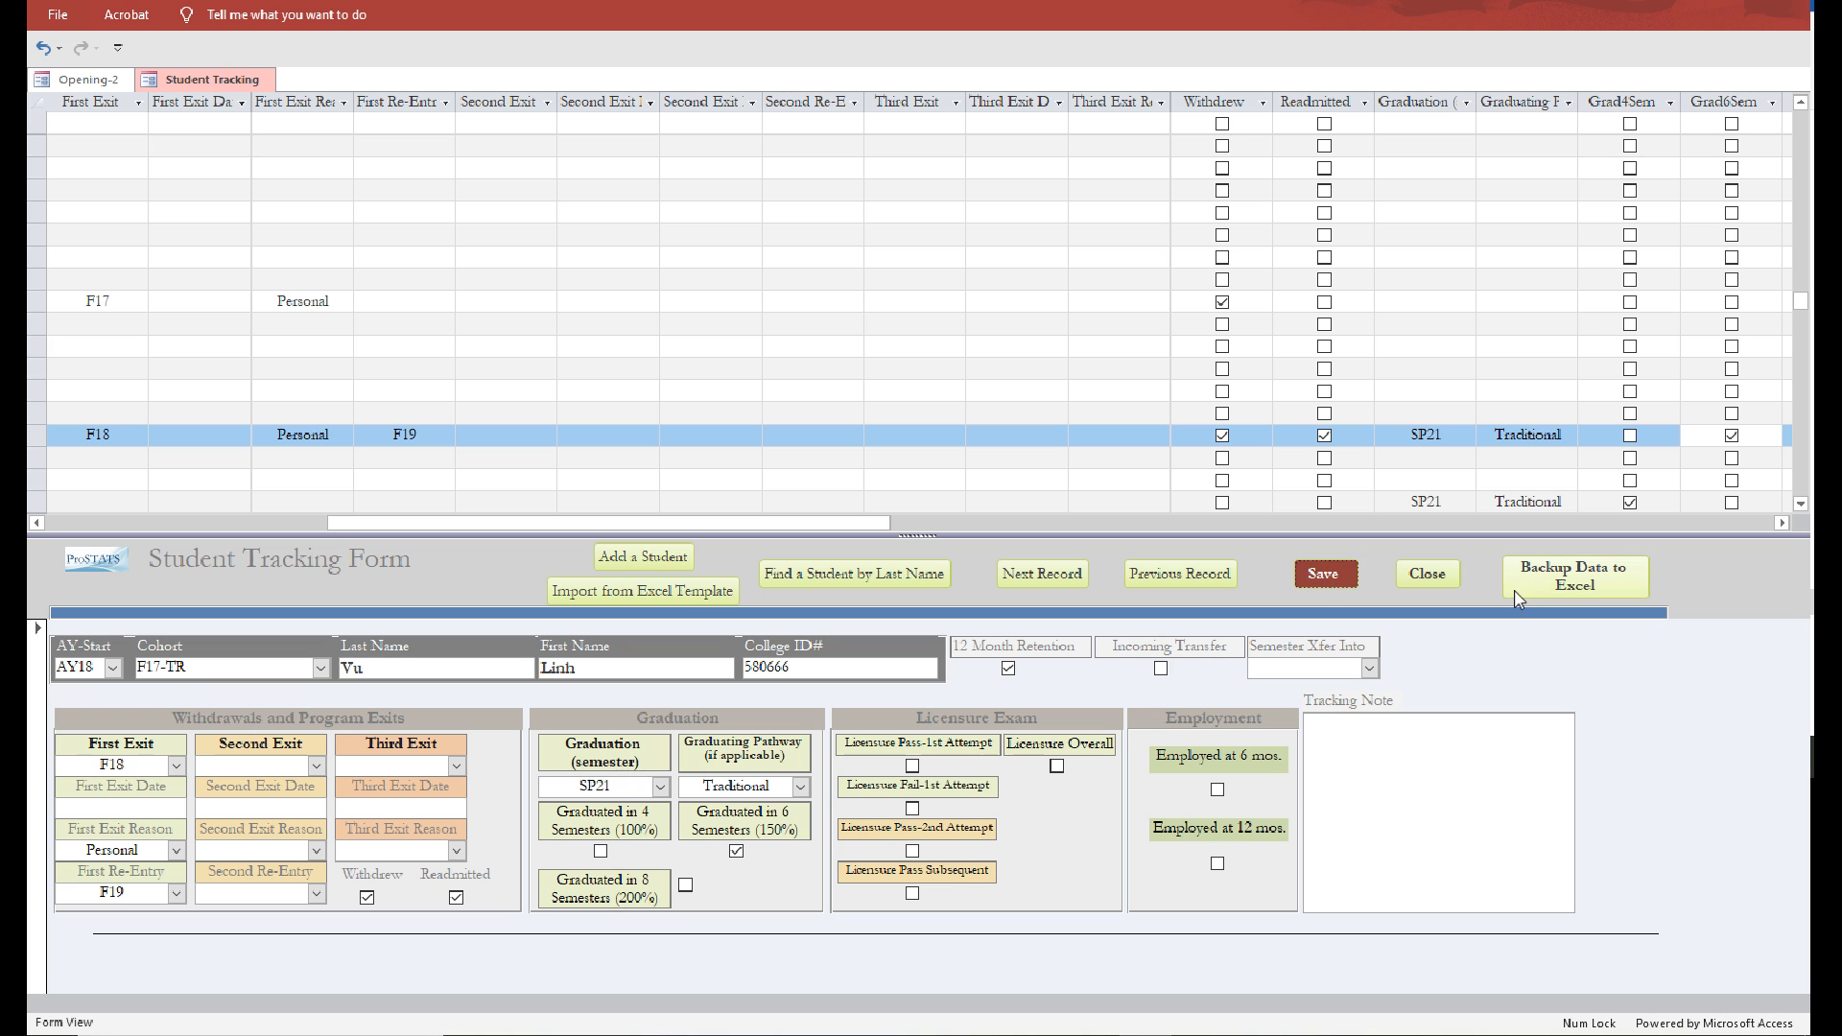
{"action": "left_click", "coordinate": [1428, 575]}
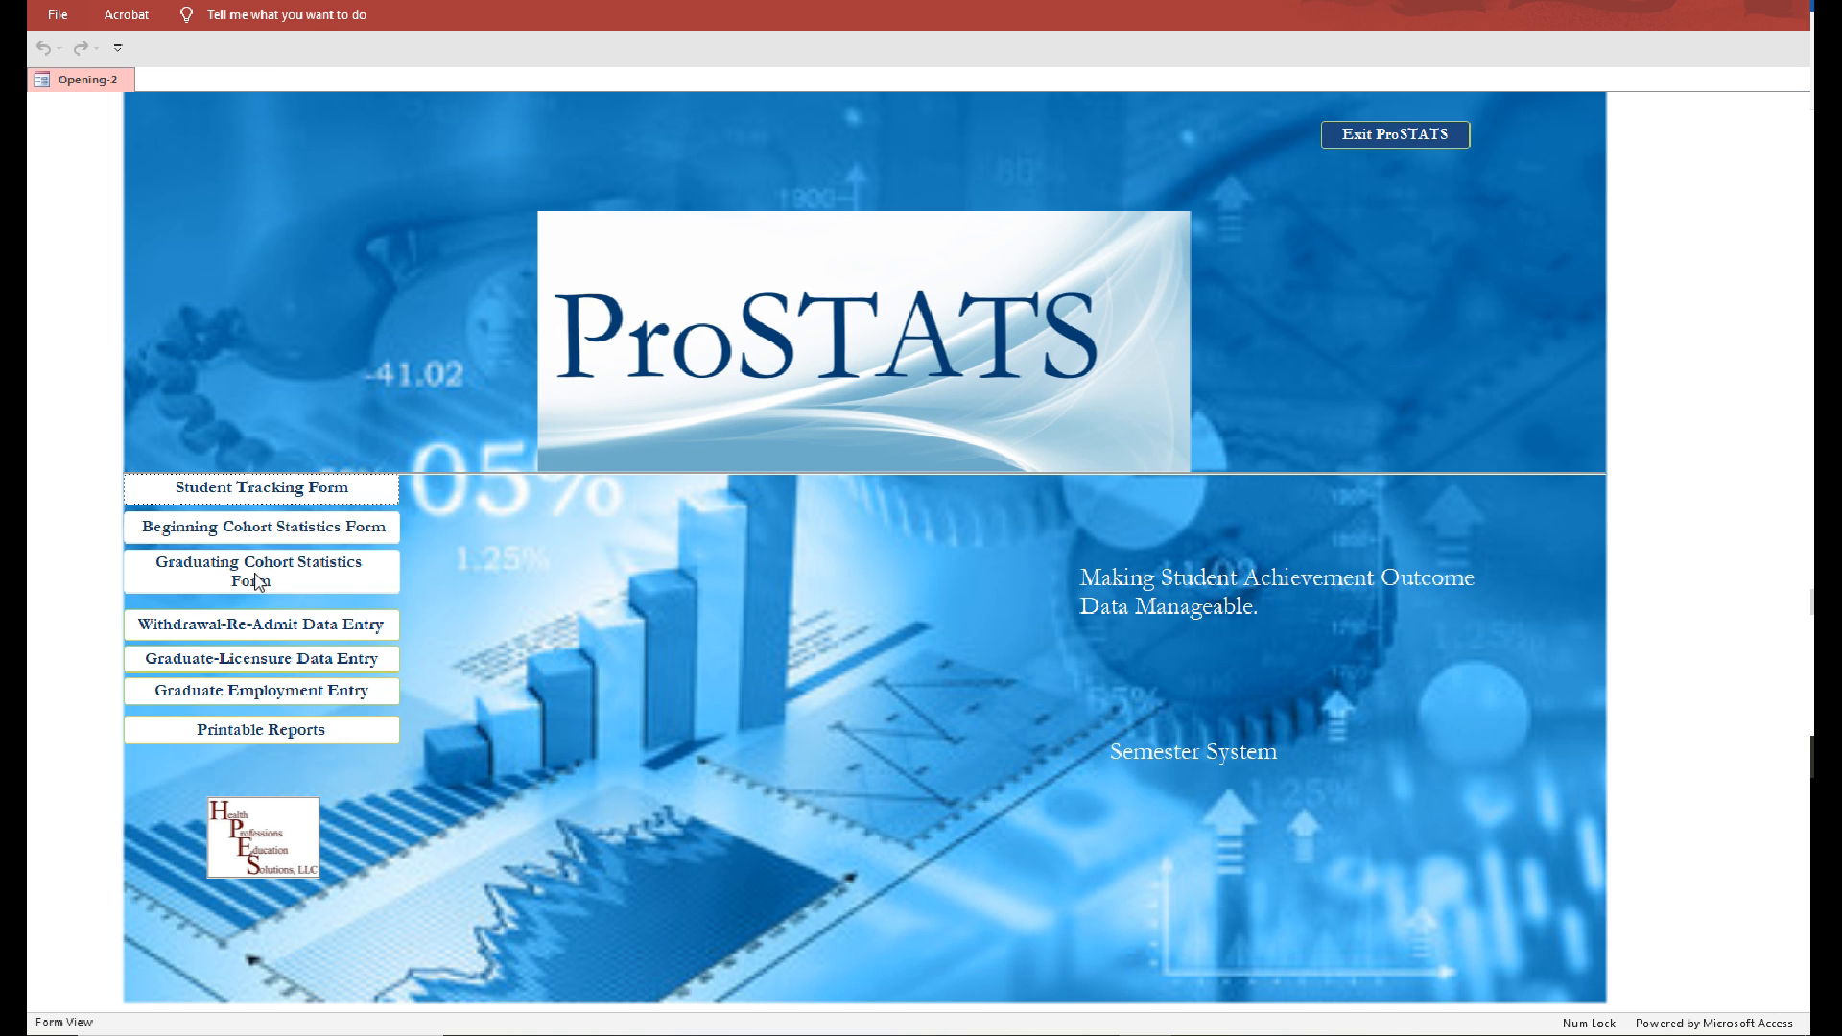
Open the Graduating Cohort Statistics Form with SP21 as the first semester graduated
{"action": "left_click", "coordinate": [257, 575]}
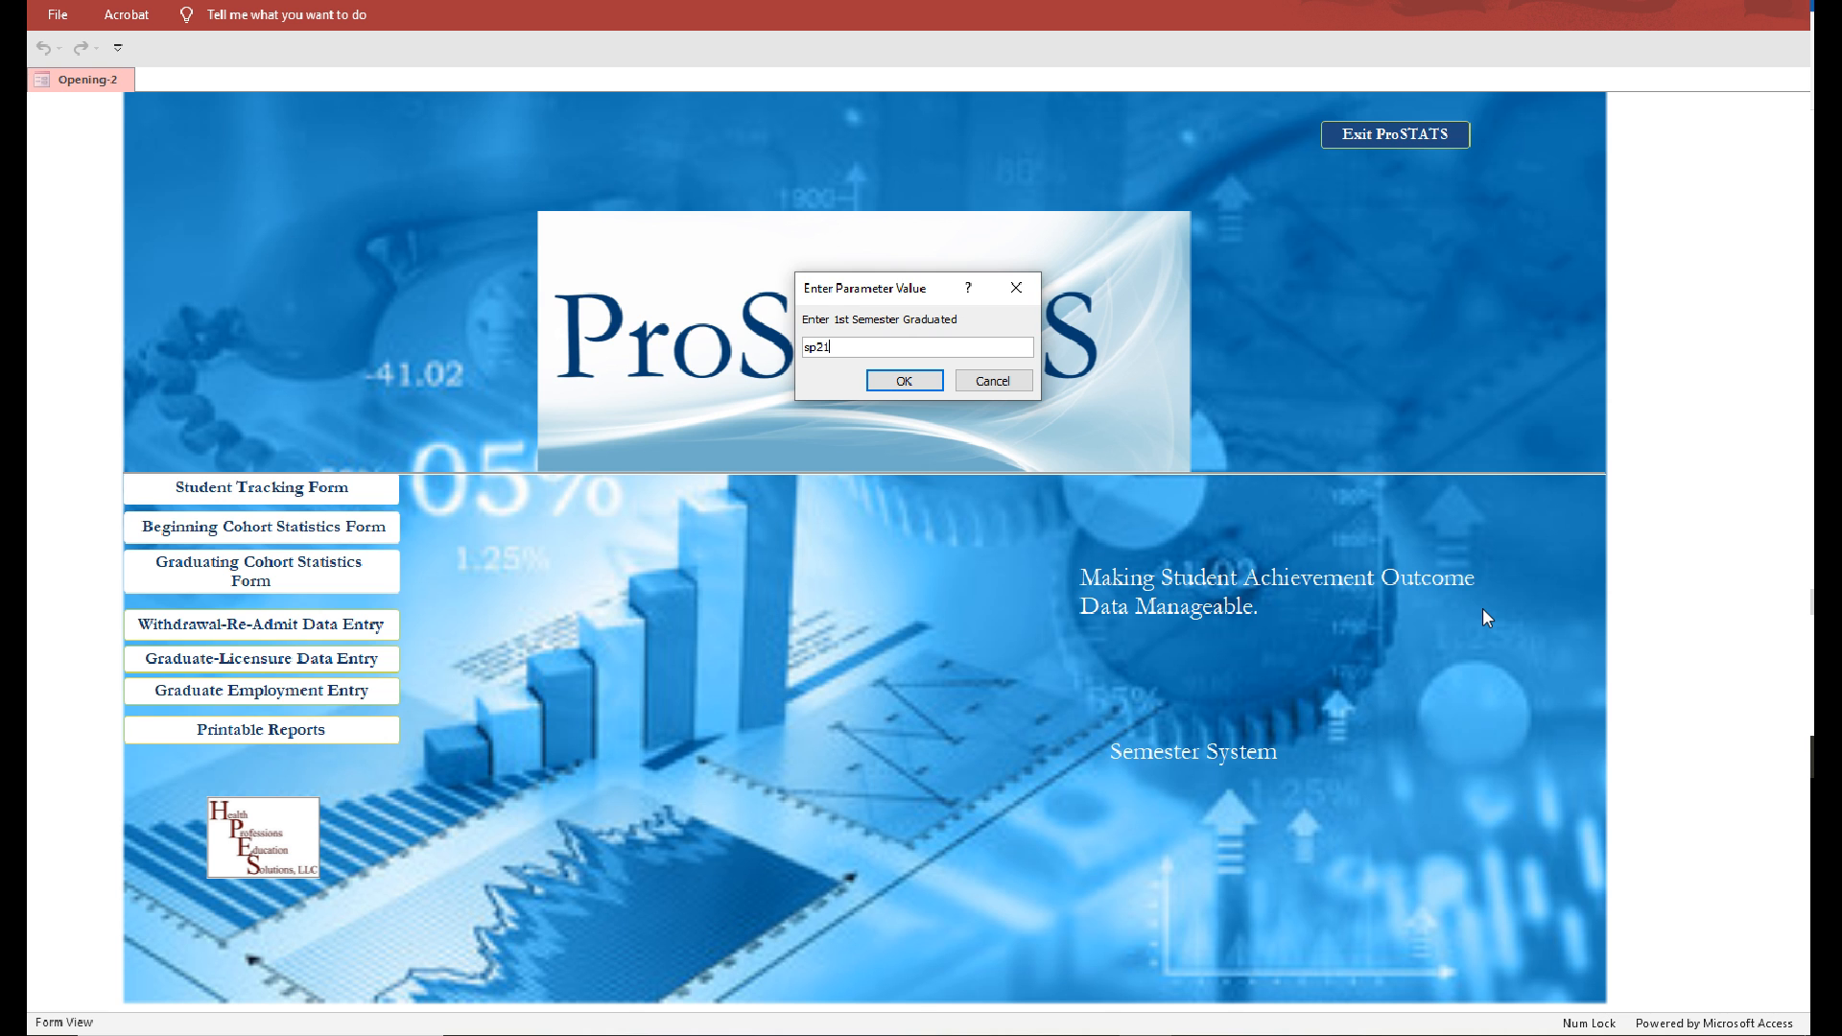
{"action": "key", "text": "Return"}
{"action": "key", "text": "Return"}
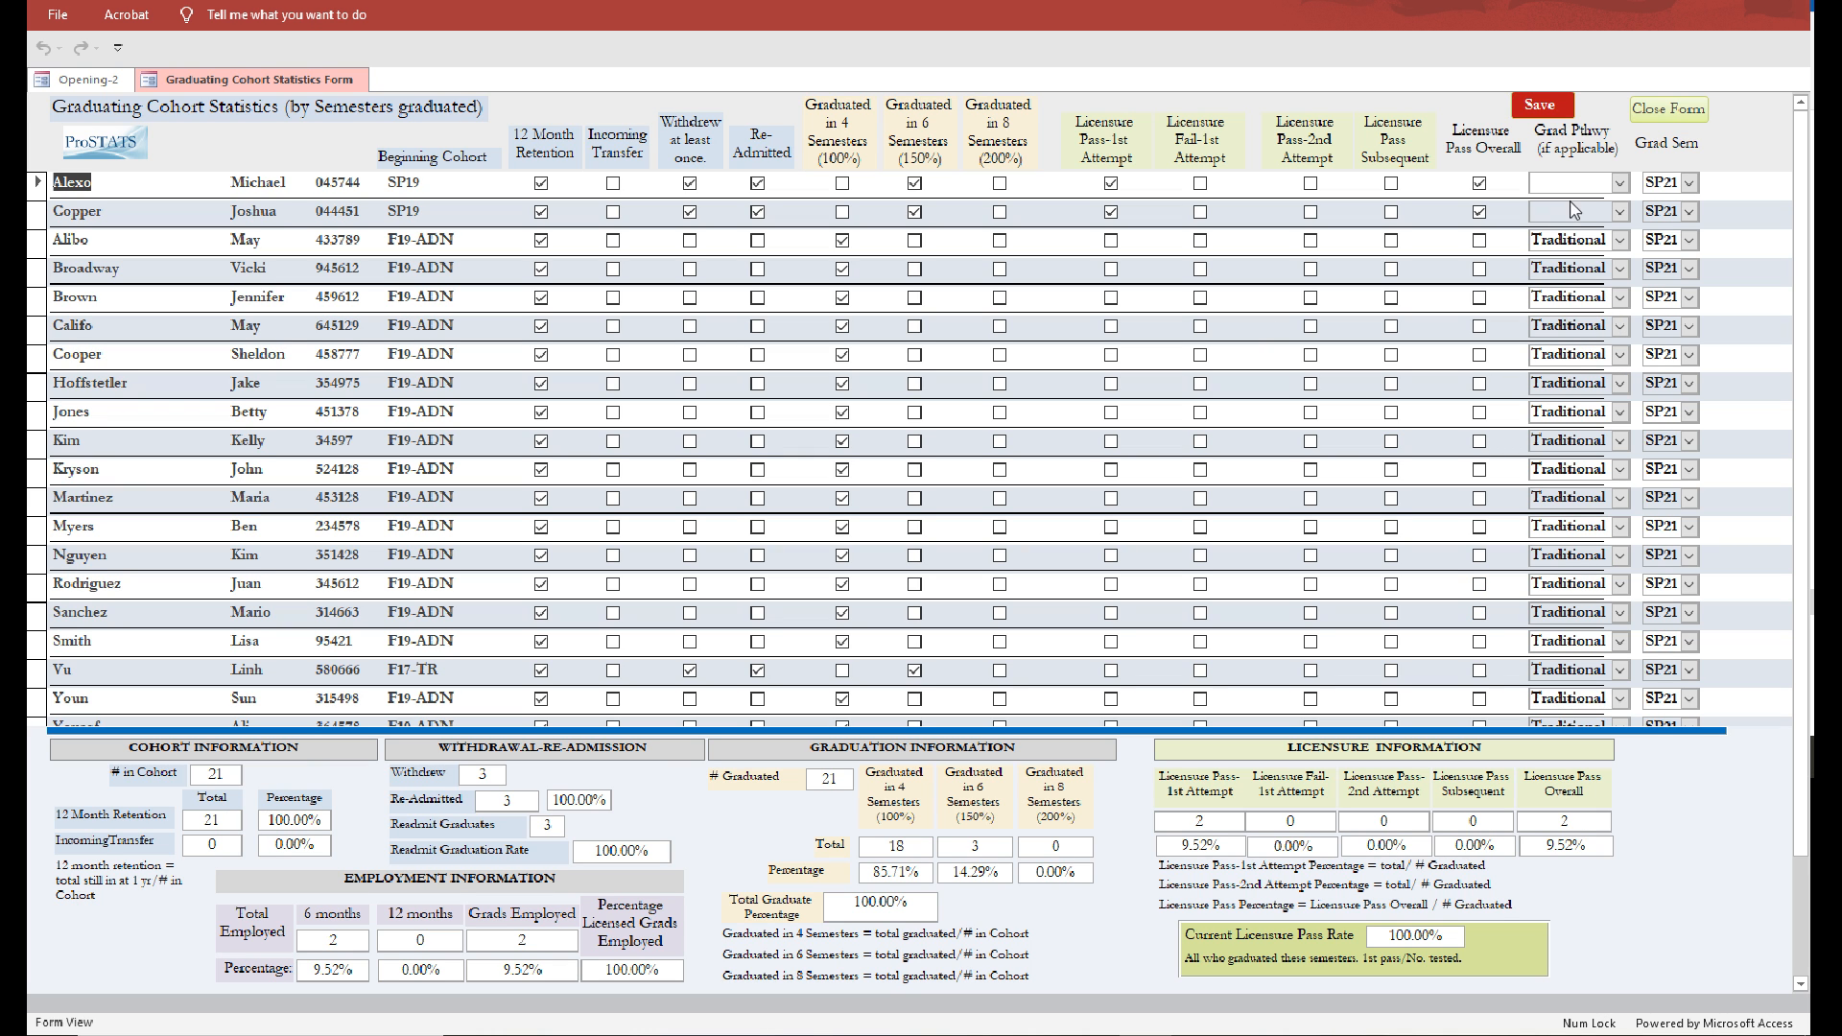
Set the graduating pathway of the two SP19 students to Traditional, and close the Graduating Cohort Statistics Form
{"action": "left_click", "coordinate": [1620, 183]}
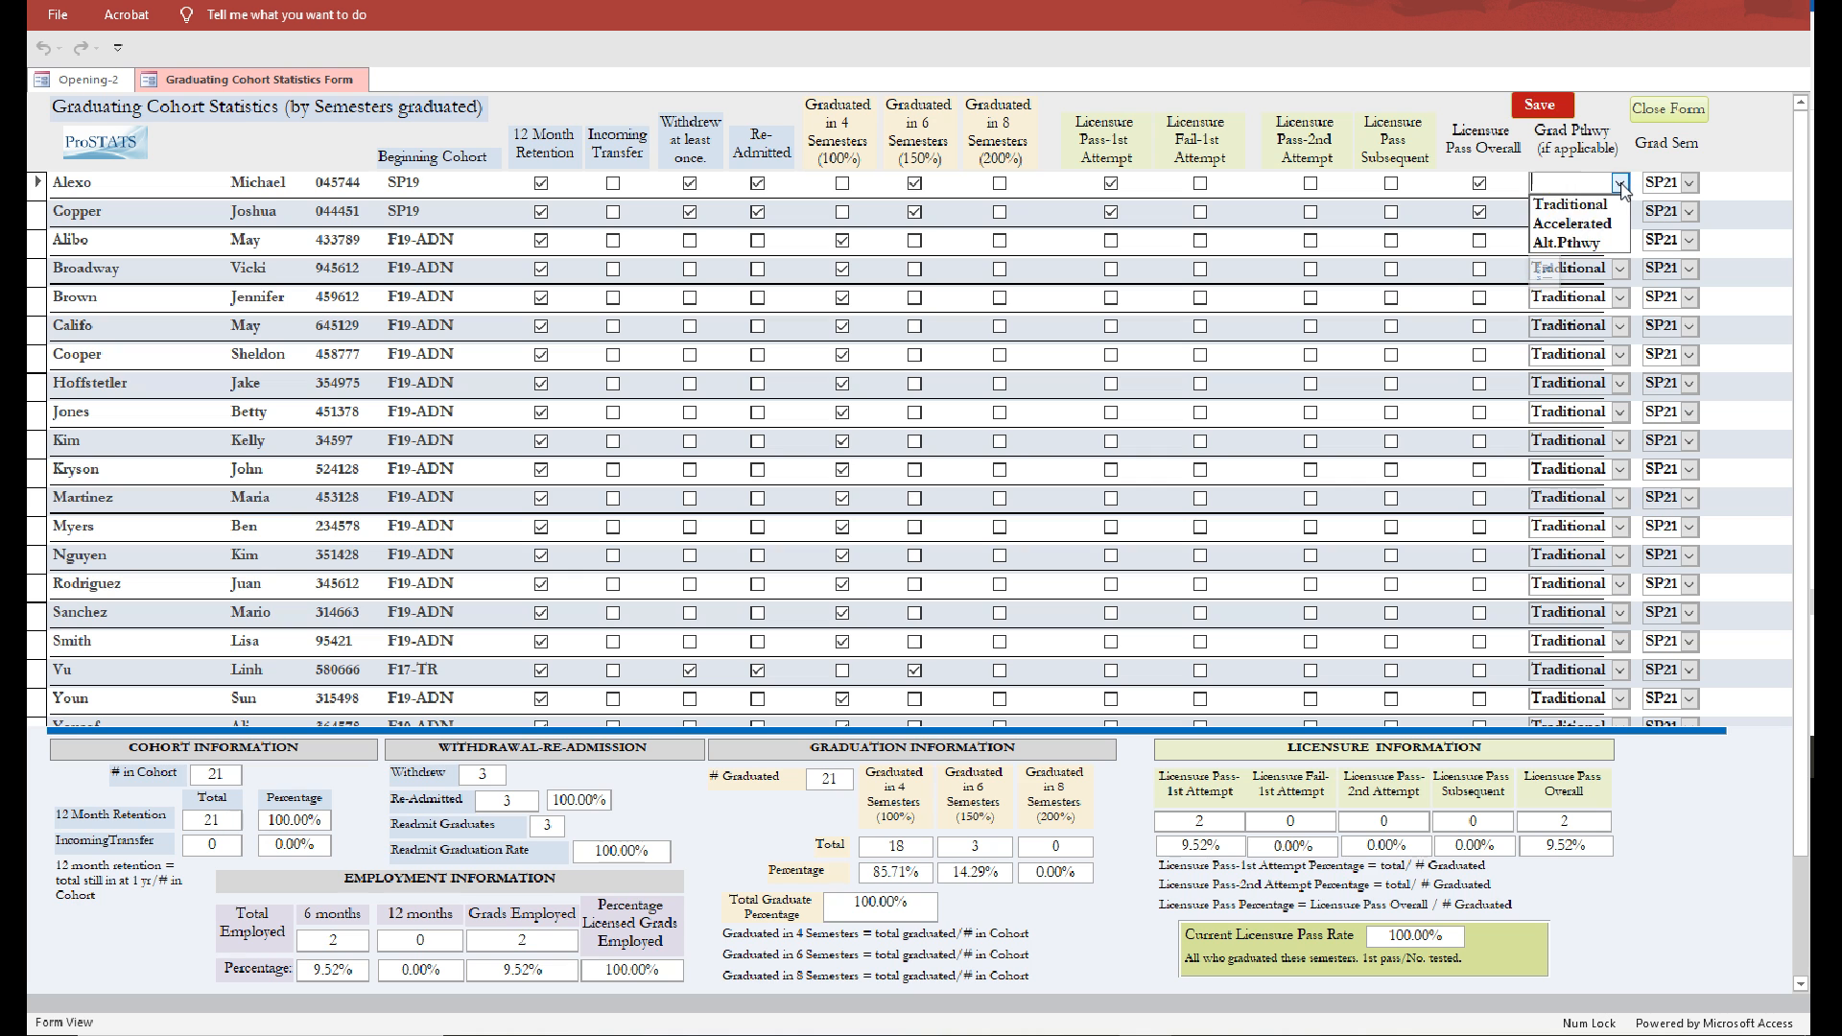
{"action": "left_click", "coordinate": [1563, 224]}
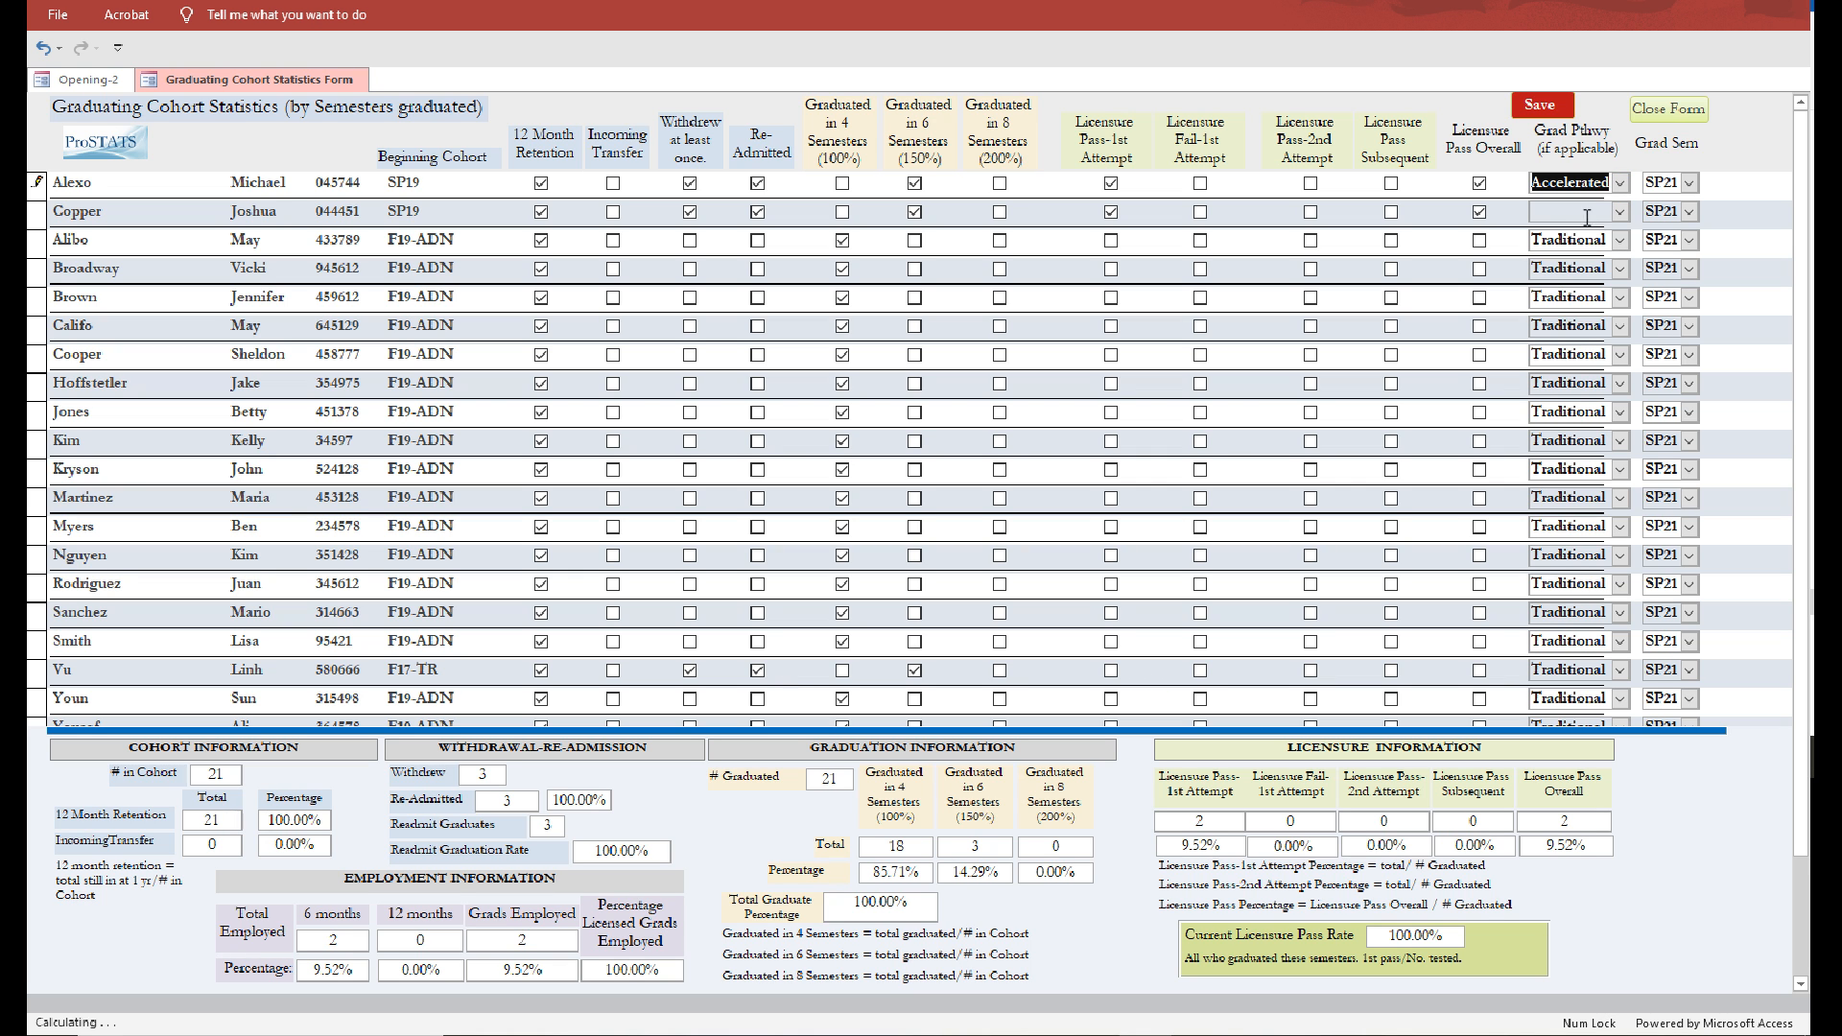
{"action": "left_click", "coordinate": [1620, 185]}
{"action": "left_click", "coordinate": [1569, 204]}
{"action": "left_click", "coordinate": [1620, 212]}
{"action": "left_click", "coordinate": [1576, 232]}
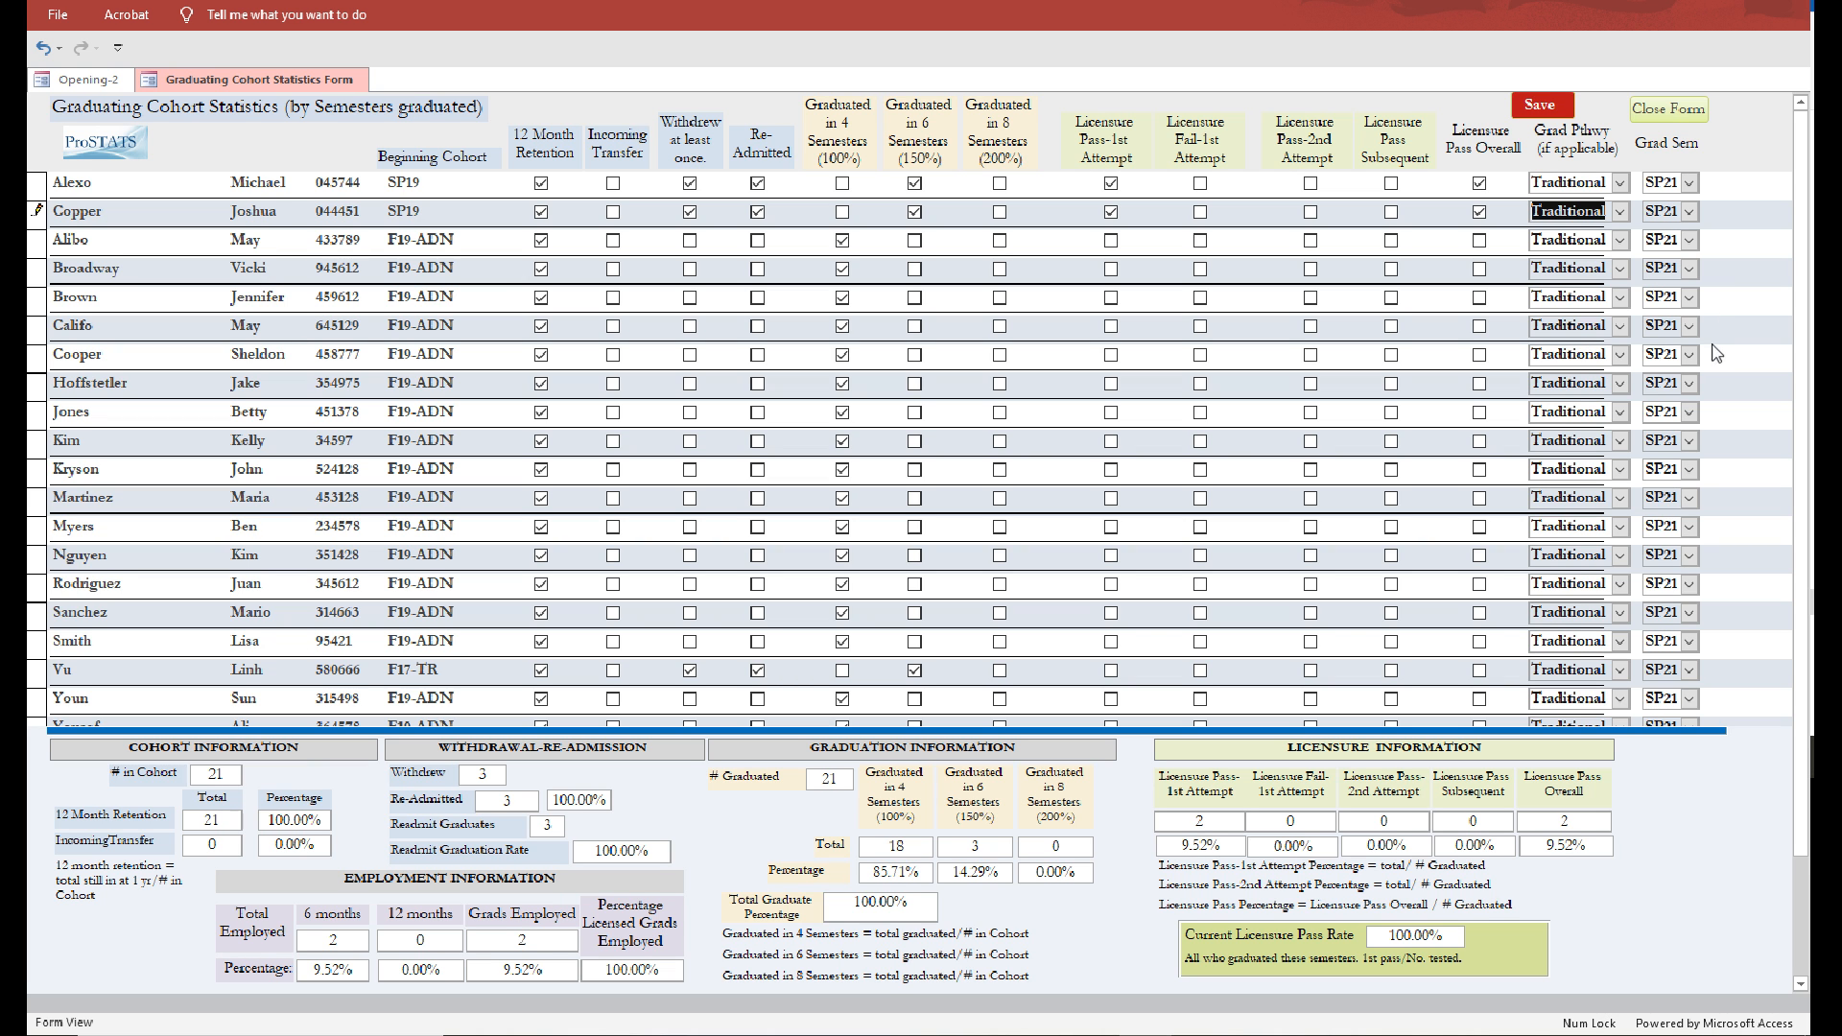
{"action": "scroll", "coordinate": [1619, 449], "scroll_direction": "down", "scroll_amount": 1}
{"action": "scroll", "coordinate": [1619, 449], "scroll_direction": "down", "scroll_amount": 1}
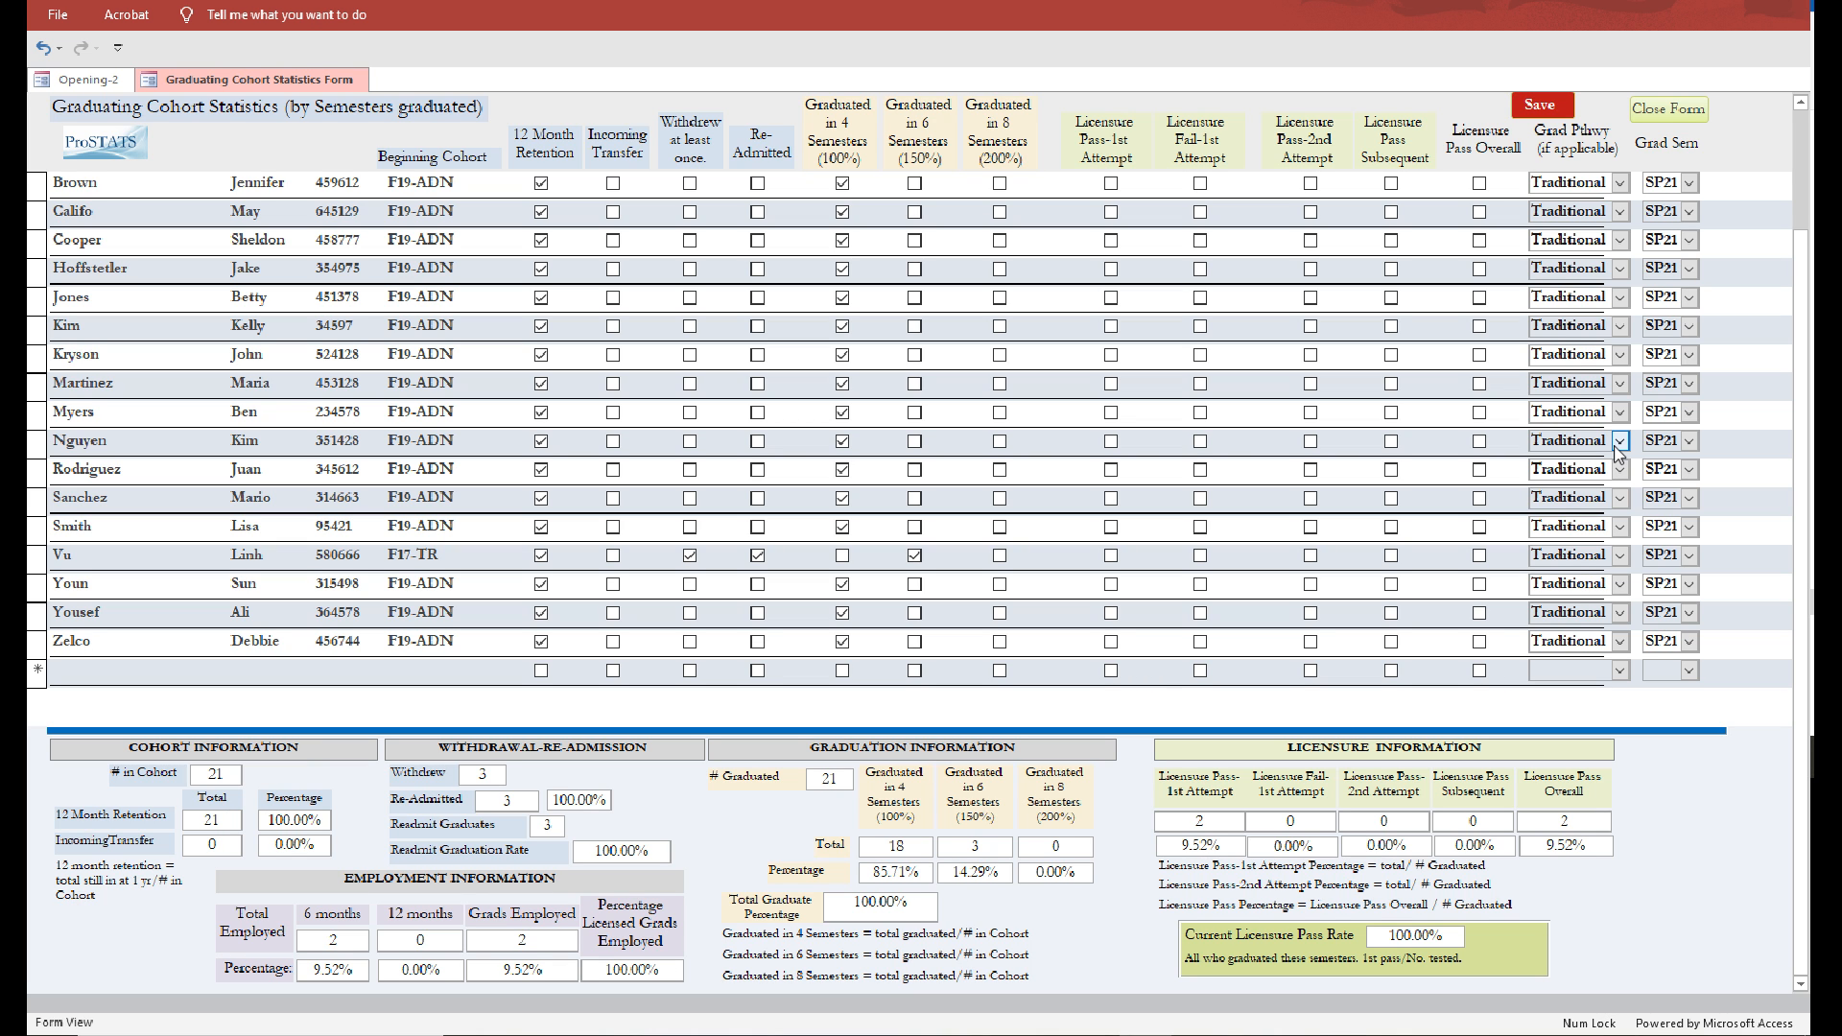
{"action": "scroll", "coordinate": [823, 379], "scroll_direction": "up", "scroll_amount": 1}
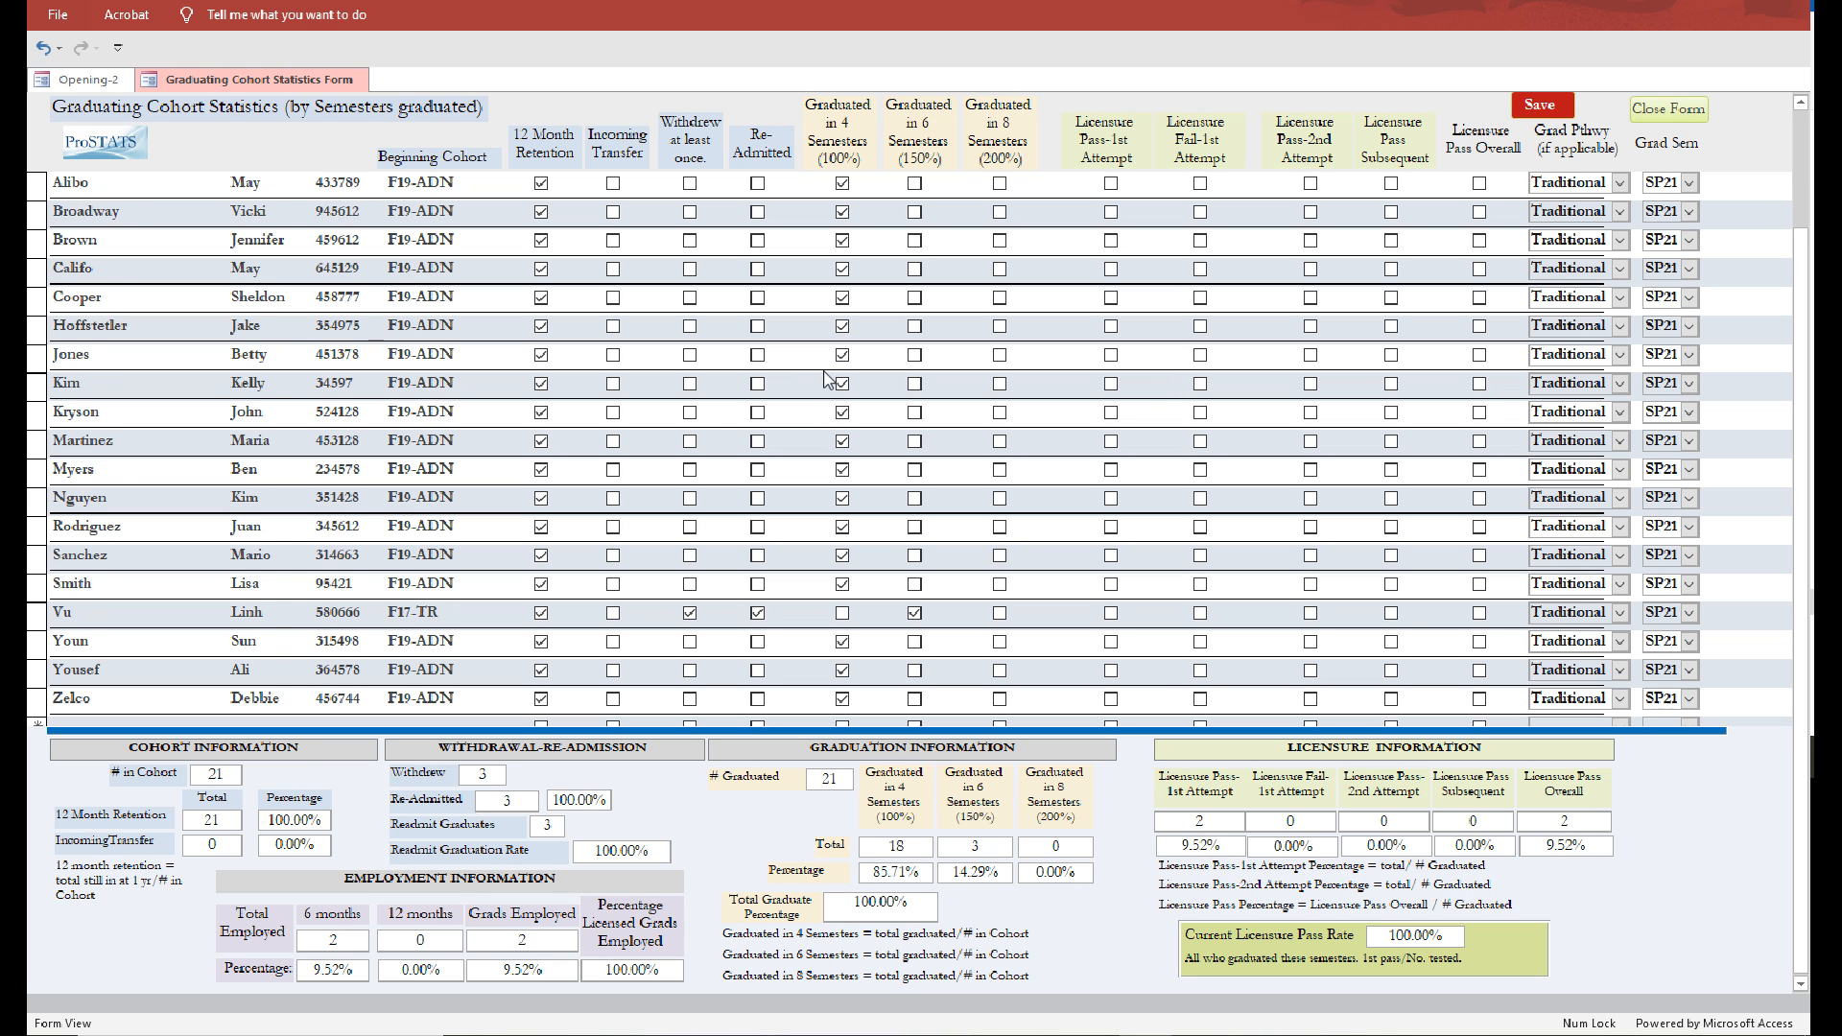
{"action": "left_click", "coordinate": [1680, 115]}
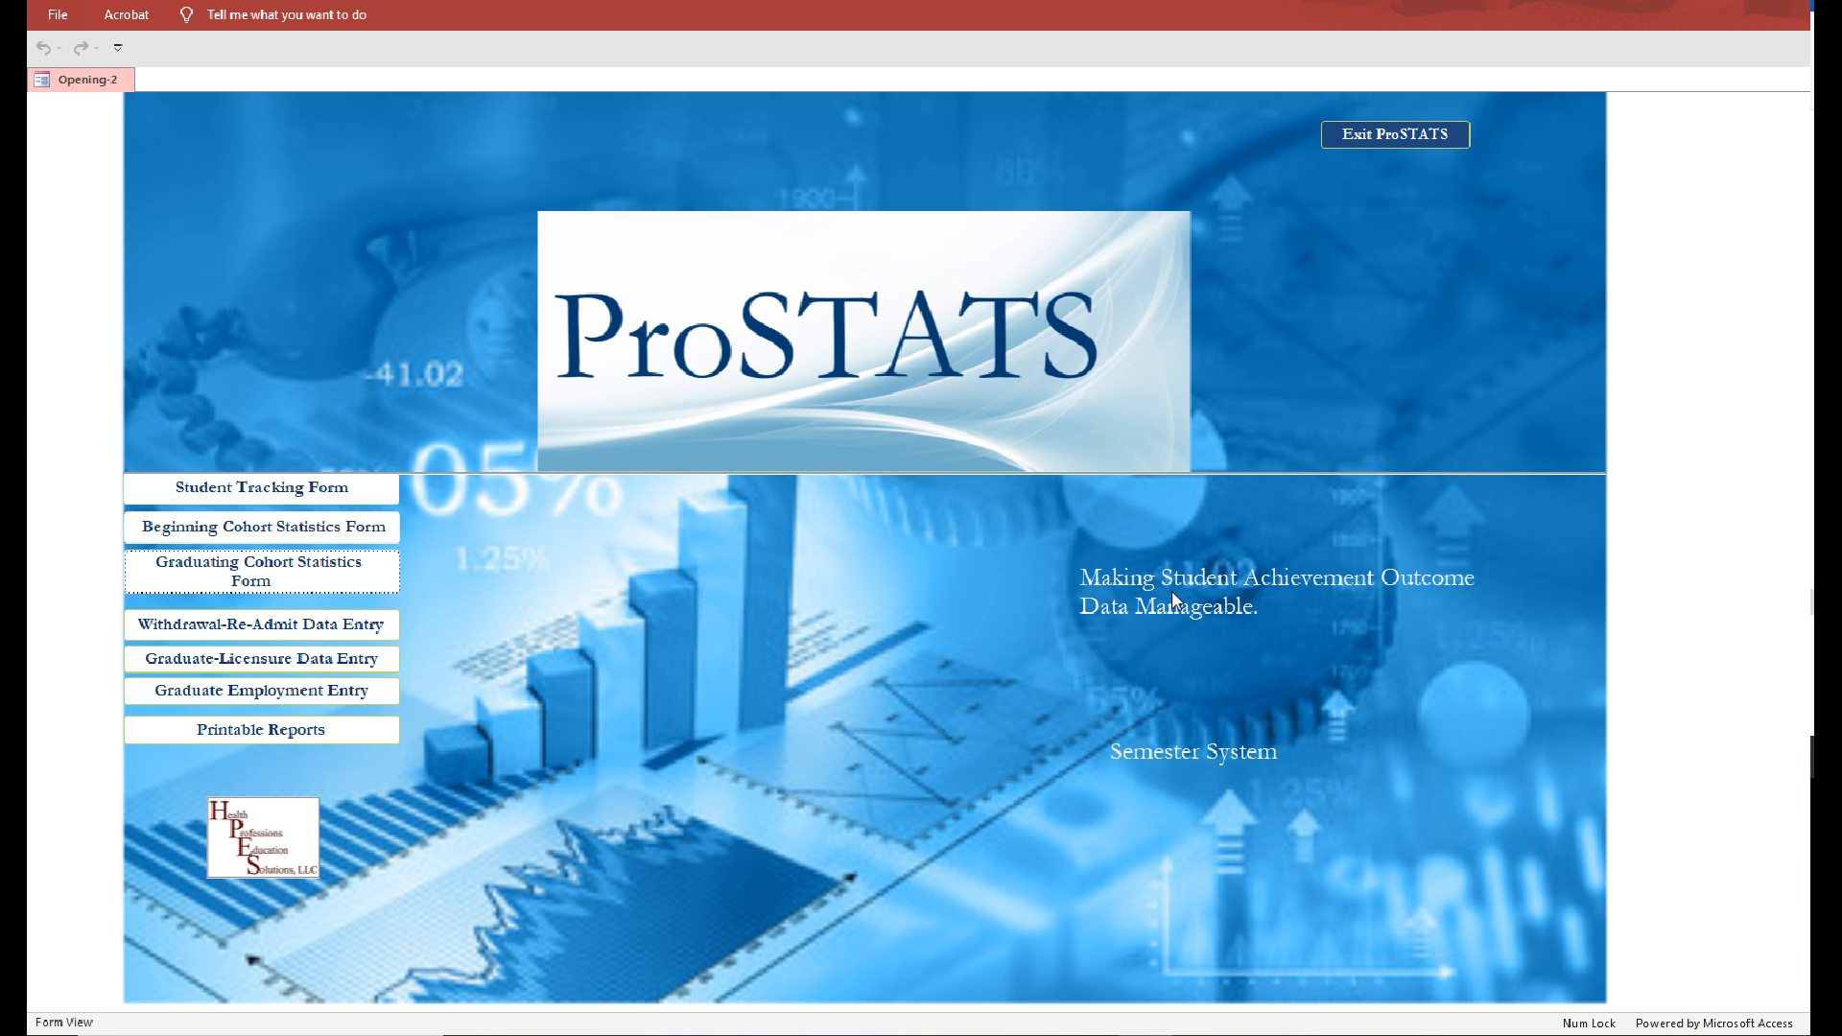
Open the Graduate-Licensure Data Entry form for cohort F19-ADN
{"action": "left_click", "coordinate": [265, 660]}
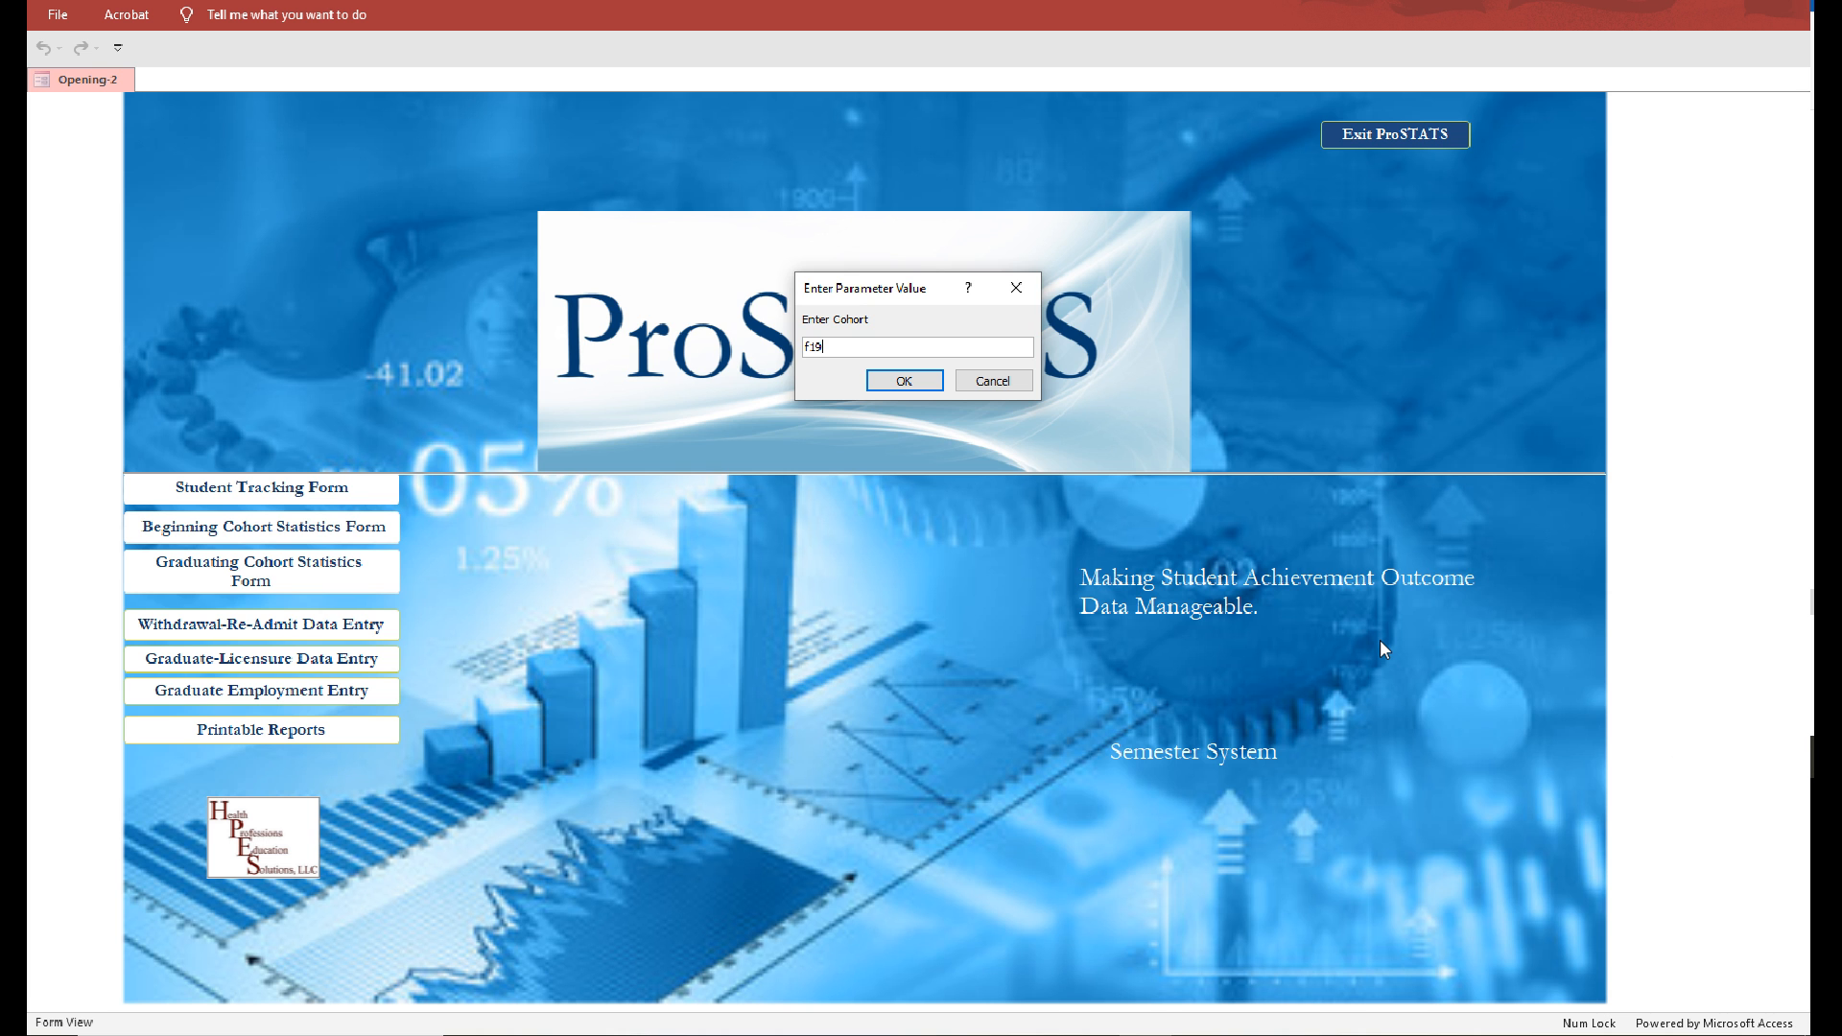
{"action": "type", "text": "f19-adn"}
{"action": "key", "text": "Return"}
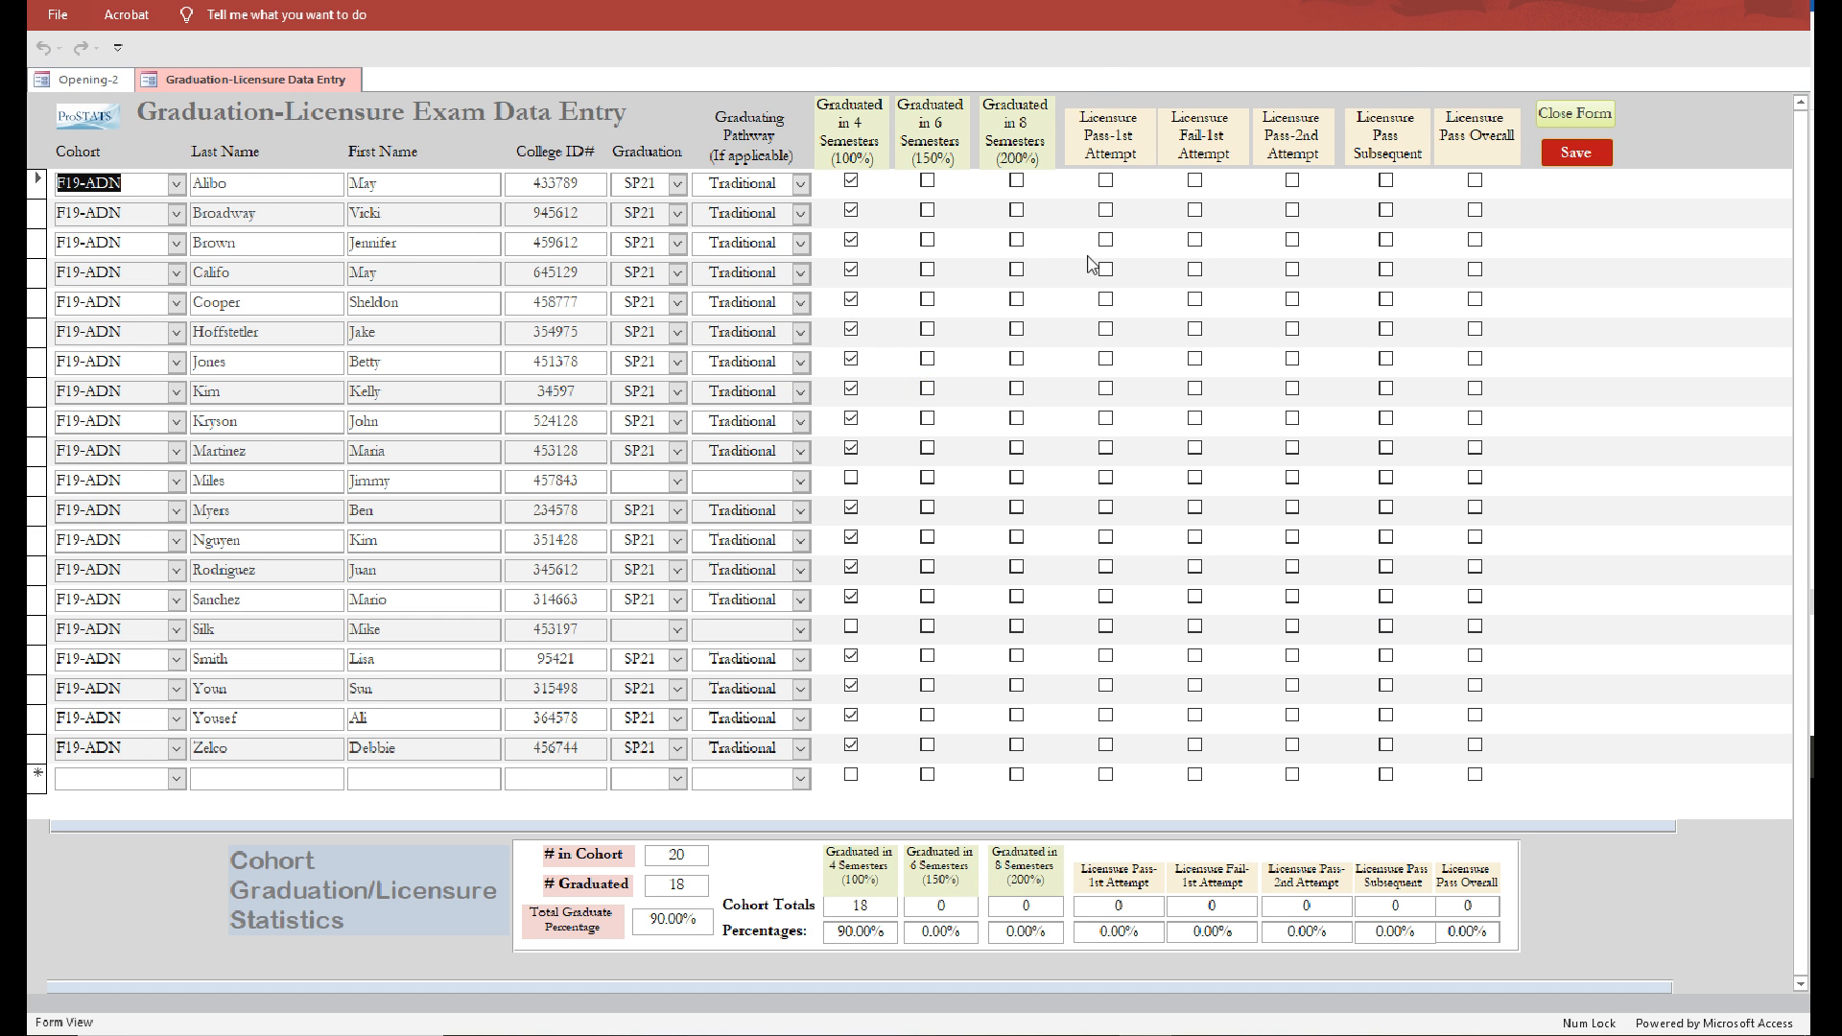
Mark students 1 and 2 as Licensure Pass-1st Attempt, and student 3 as Pass-1st, Fail-1st and Pass-2nd Attempt
{"action": "left_click", "coordinate": [1106, 180]}
{"action": "left_click", "coordinate": [1107, 211]}
{"action": "left_click", "coordinate": [1106, 240]}
{"action": "left_click", "coordinate": [1195, 241]}
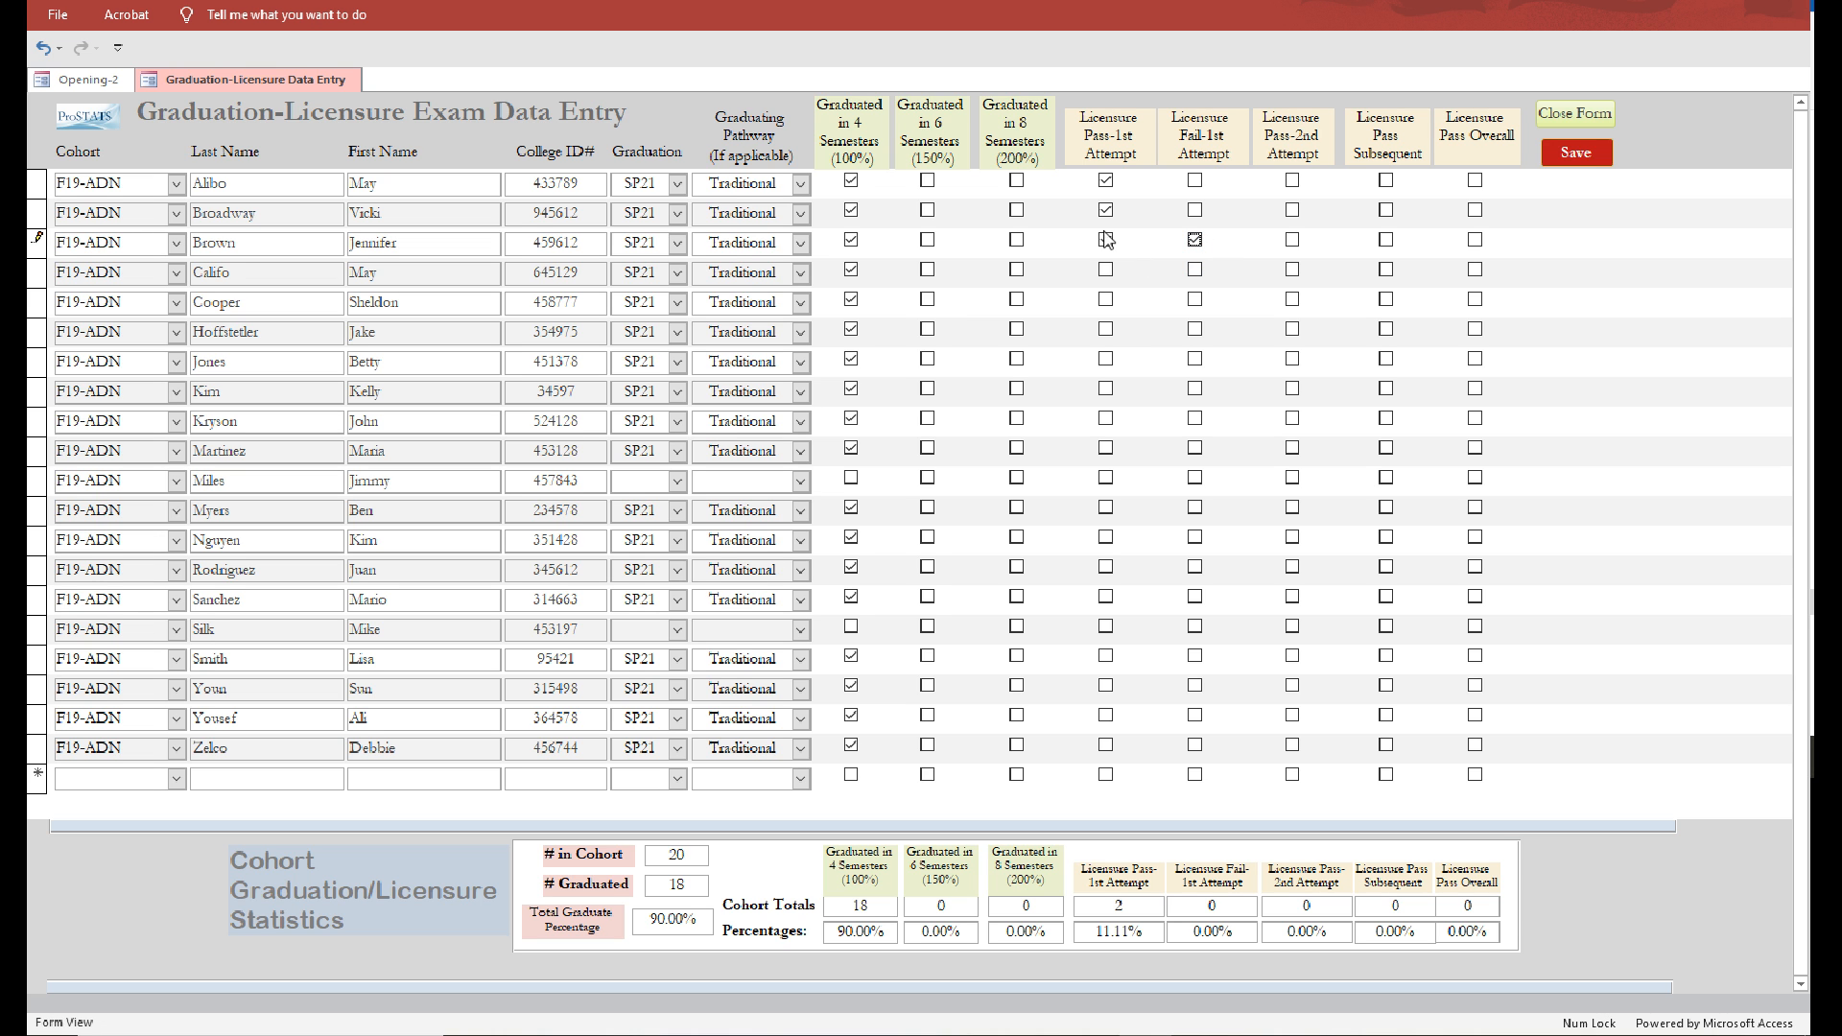
{"action": "left_click", "coordinate": [1292, 241]}
Mark students 5 to 7 as Pass-1st Attempt, student 8 as Fail-1st and Pass-2nd, and student 9 as Fail-1st and Pass Subsequent
{"action": "left_click", "coordinate": [1106, 300]}
{"action": "left_click", "coordinate": [1106, 330]}
{"action": "left_click", "coordinate": [1106, 360]}
{"action": "left_click", "coordinate": [1194, 388]}
{"action": "left_click", "coordinate": [1293, 388]}
{"action": "left_click", "coordinate": [1194, 418]}
{"action": "left_click", "coordinate": [1385, 419]}
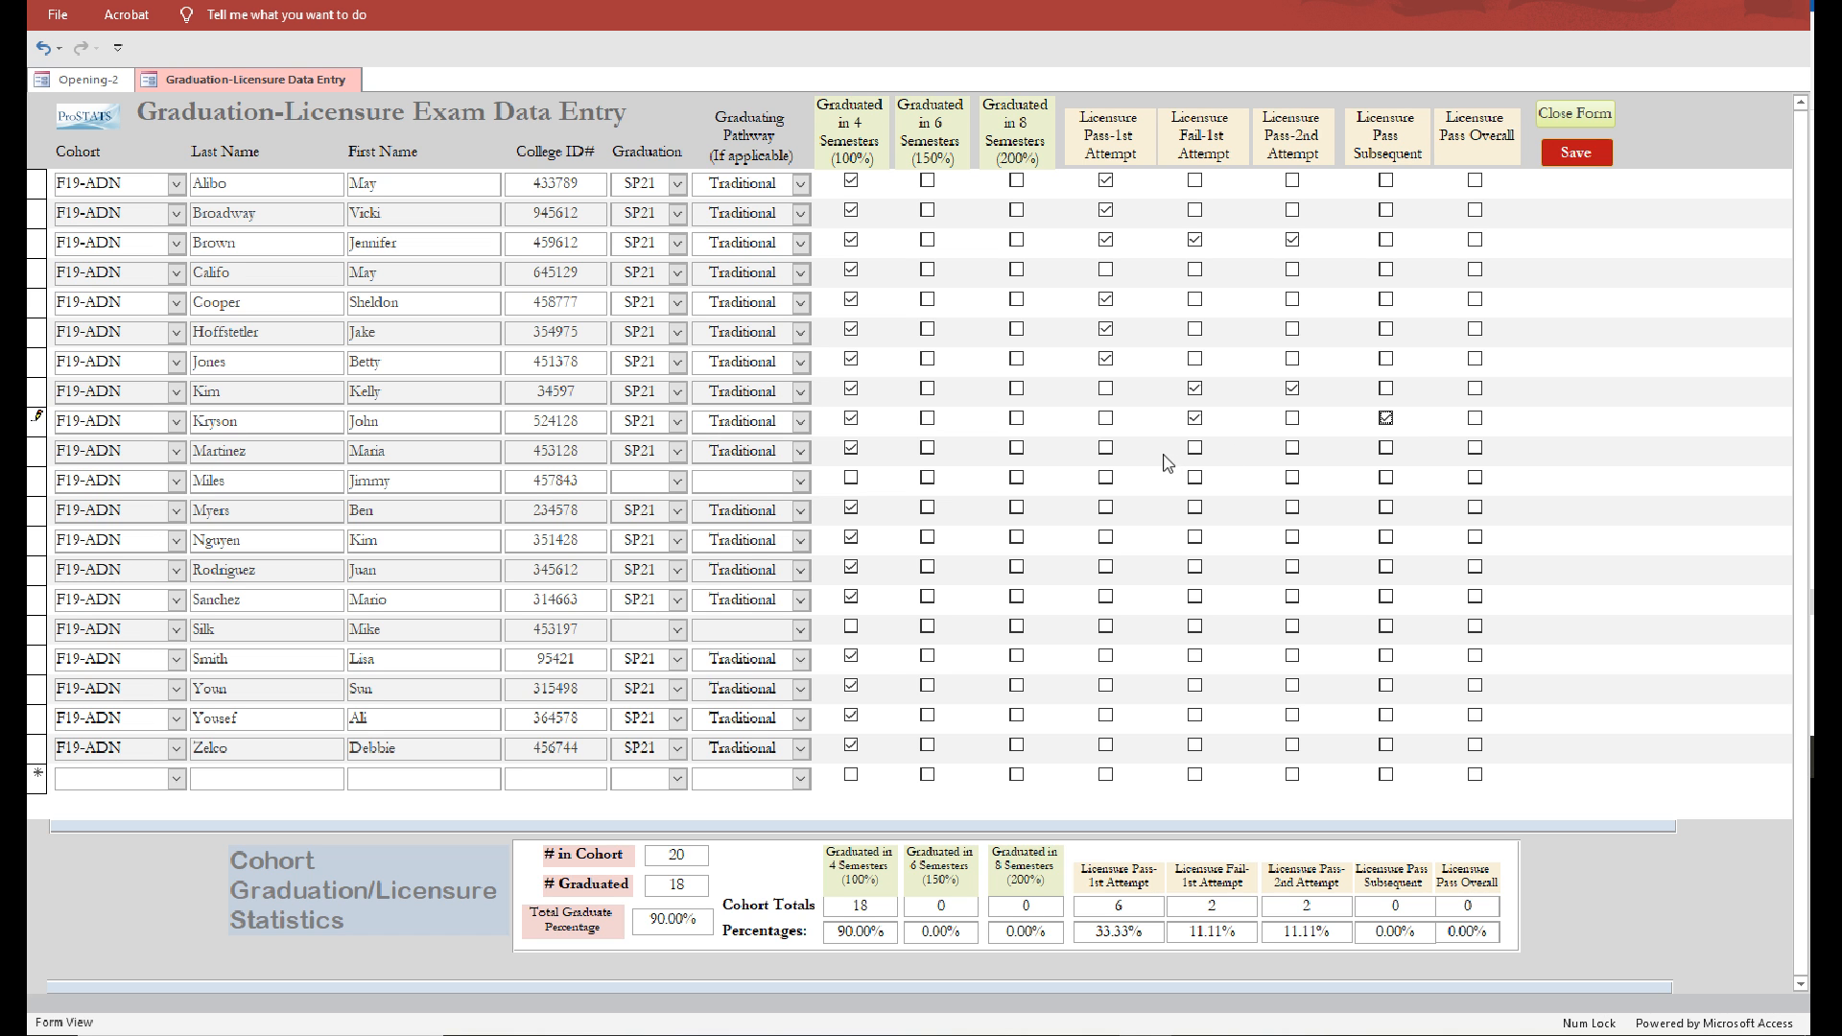
Mark students 10, 12 to 15 and 17 to 20 as Licensure Pass-1st Attempt, and save the records
{"action": "left_click", "coordinate": [1105, 453]}
{"action": "left_click", "coordinate": [1105, 507]}
{"action": "left_click", "coordinate": [1105, 538]}
{"action": "left_click", "coordinate": [1105, 568]}
{"action": "left_click", "coordinate": [1105, 598]}
{"action": "left_click", "coordinate": [1105, 656]}
{"action": "left_click", "coordinate": [1105, 686]}
{"action": "left_click", "coordinate": [1105, 715]}
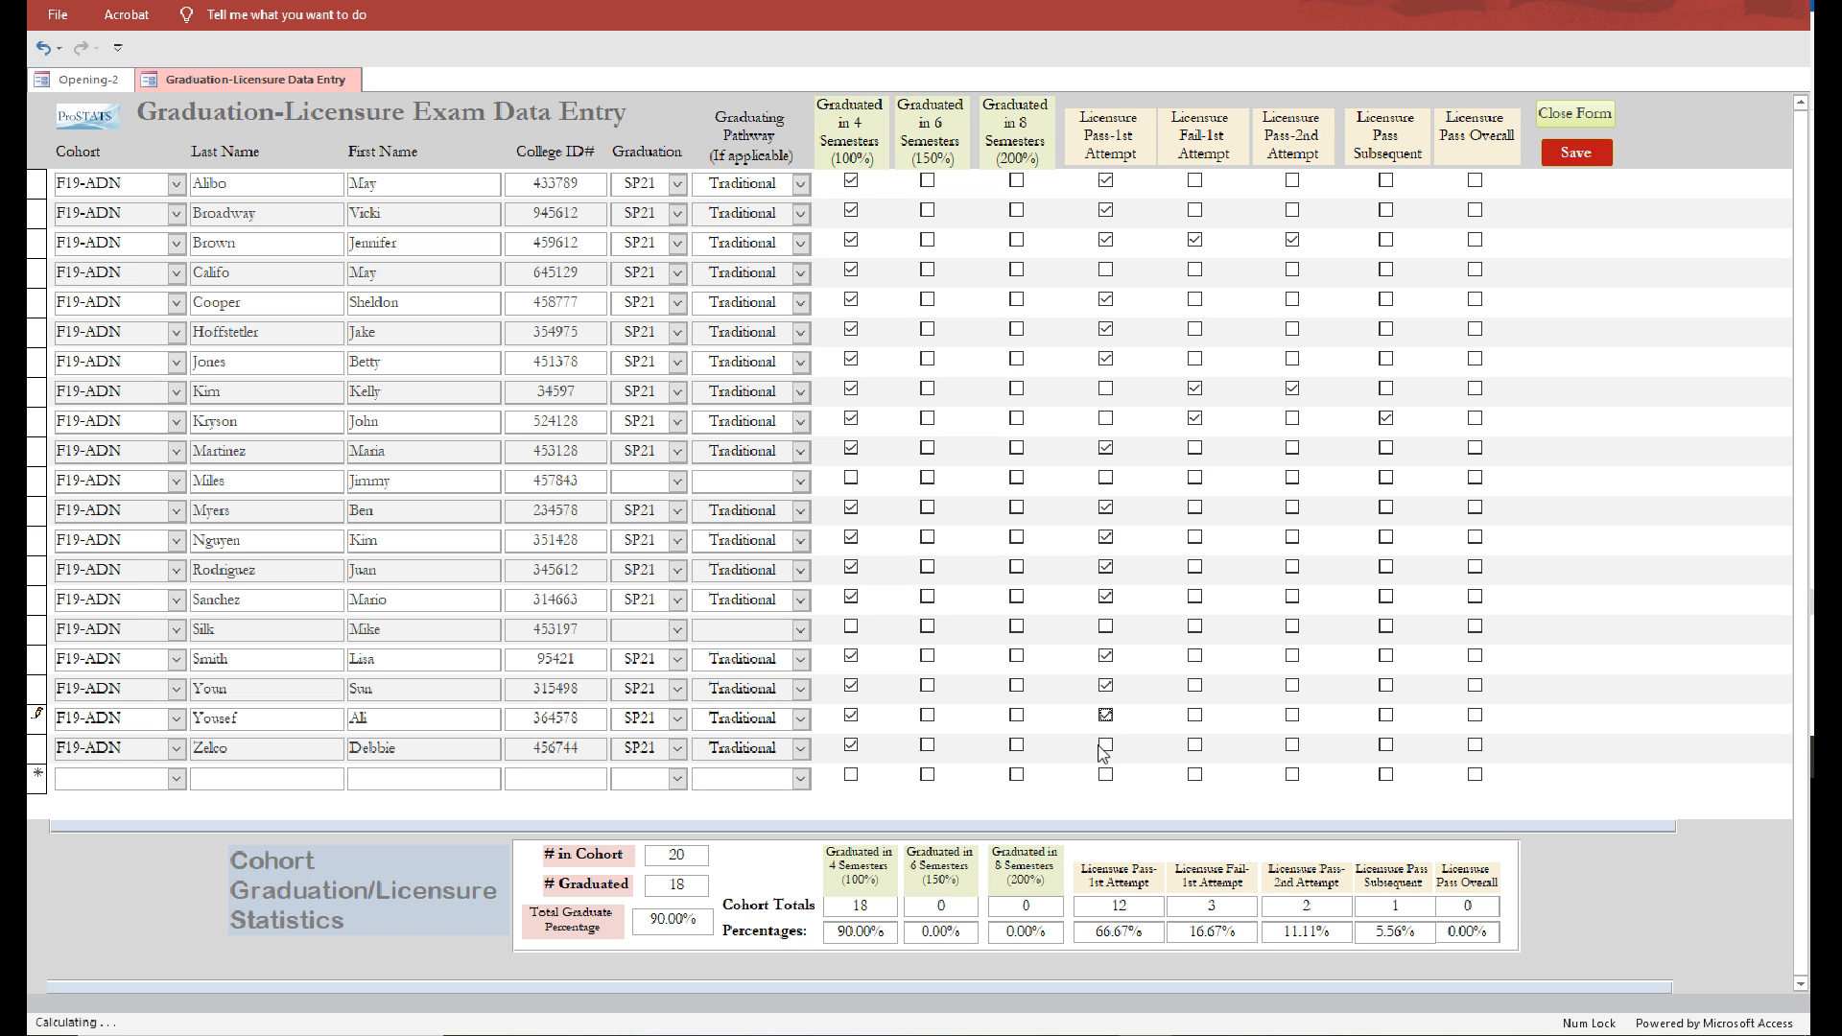
{"action": "left_click", "coordinate": [1105, 746]}
{"action": "left_click", "coordinate": [1578, 157]}
Mark students 1 to 3 and 5 to 9 as Licensure Pass Overall
{"action": "left_click", "coordinate": [1474, 180]}
{"action": "left_click", "coordinate": [1475, 210]}
{"action": "left_click", "coordinate": [1477, 242]}
{"action": "left_click", "coordinate": [1475, 299]}
{"action": "left_click", "coordinate": [1478, 331]}
{"action": "left_click", "coordinate": [1476, 359]}
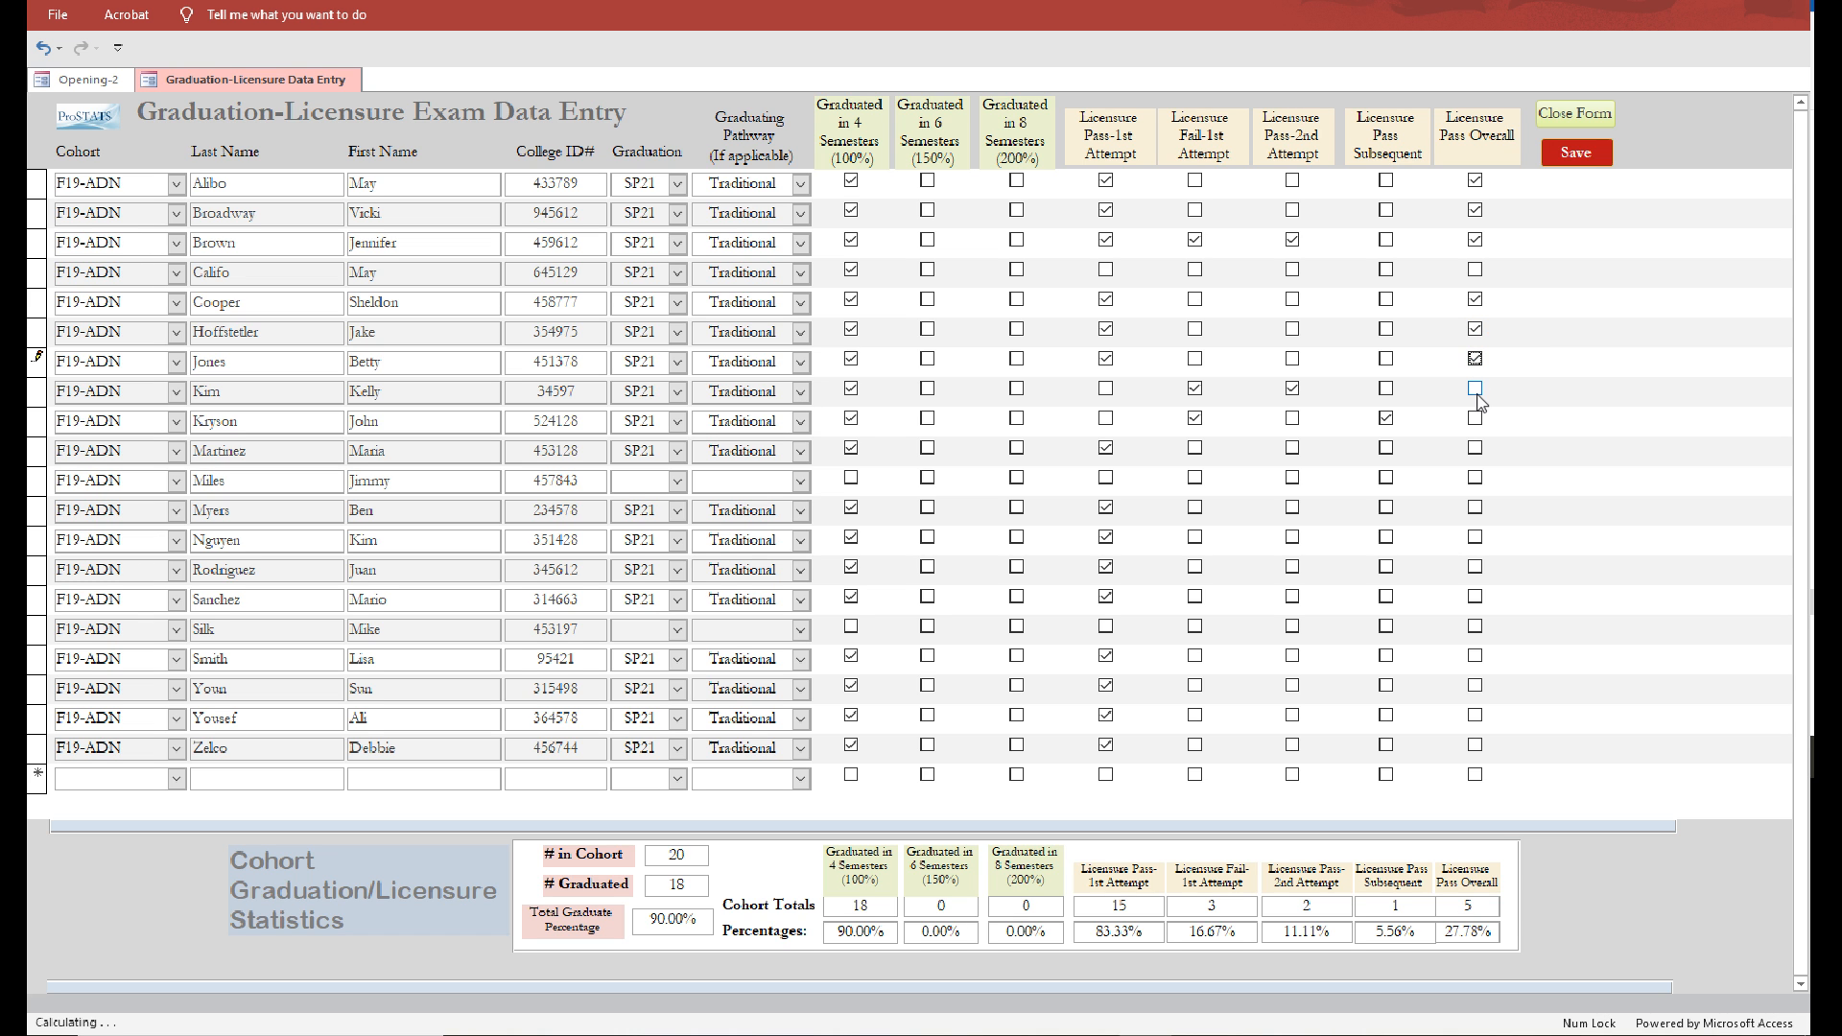
{"action": "left_click", "coordinate": [1475, 389]}
{"action": "left_click", "coordinate": [1475, 419]}
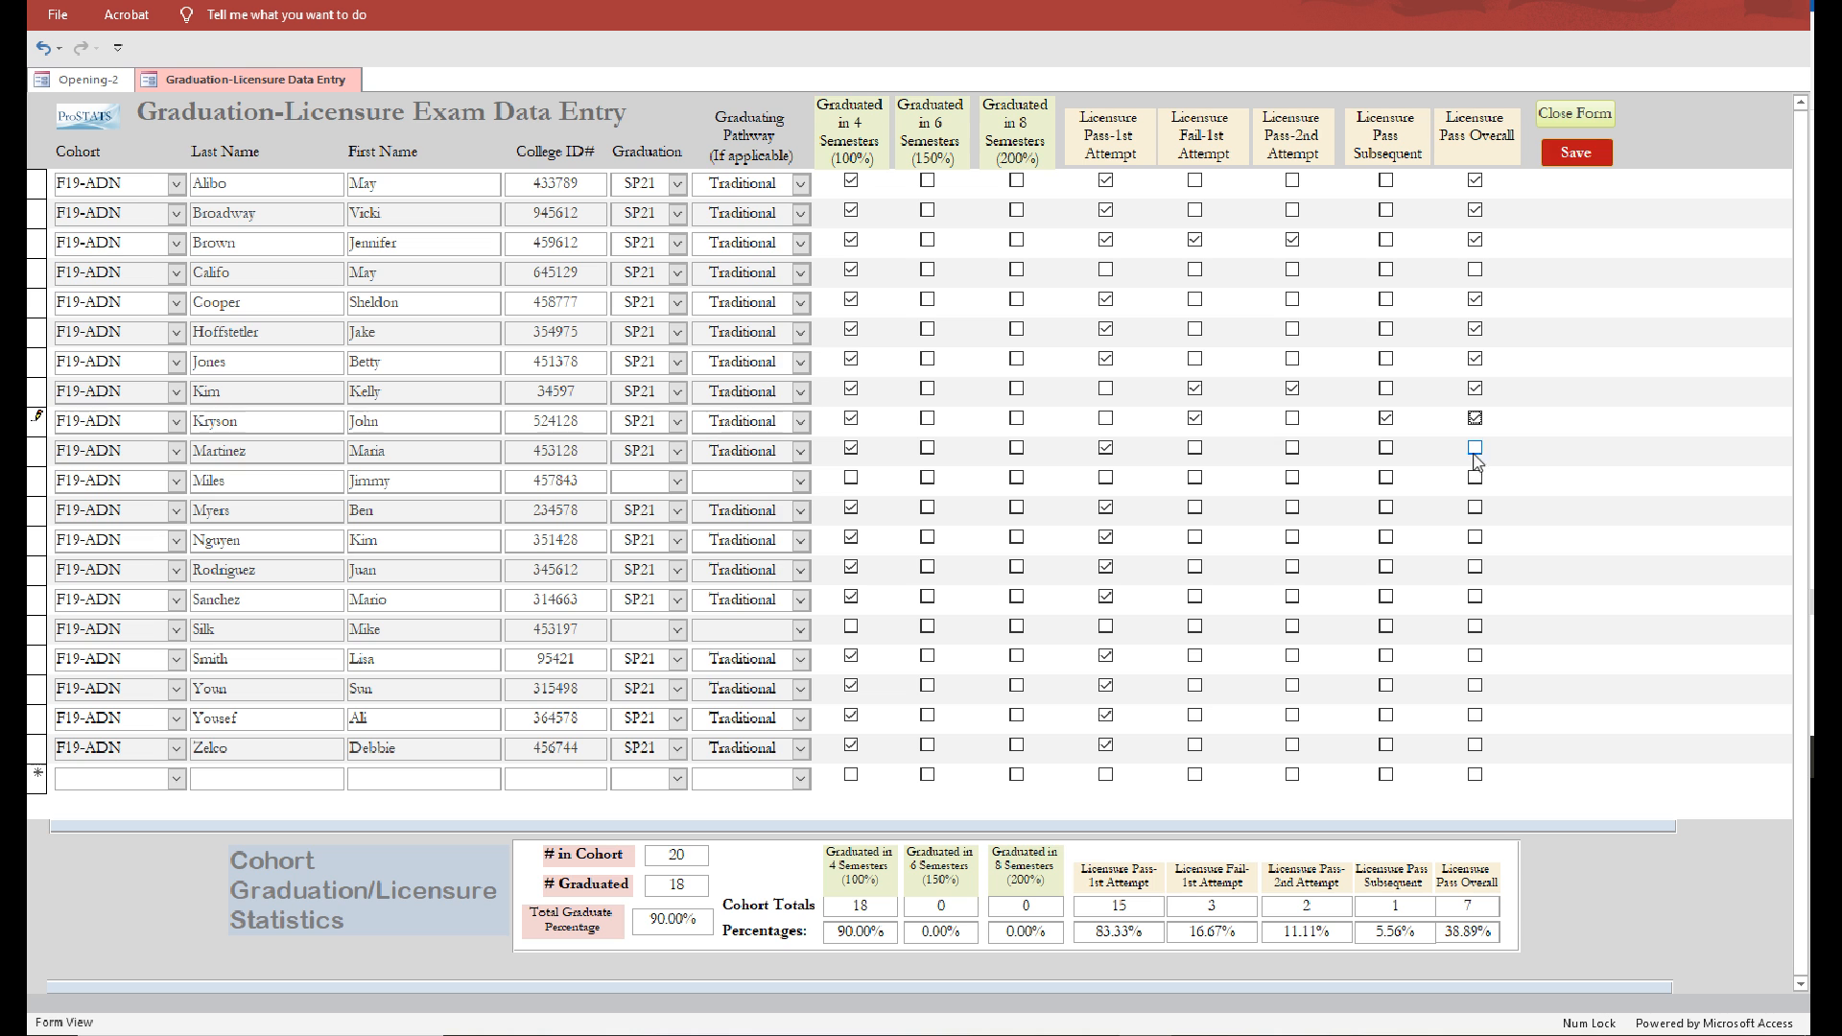
Mark students 10, 12 to 15 and 17 to 20 as Licensure Pass Overall, and save and close the form
{"action": "left_click", "coordinate": [1475, 450]}
{"action": "left_click", "coordinate": [1475, 508]}
{"action": "left_click", "coordinate": [1475, 542]}
{"action": "left_click", "coordinate": [1476, 567]}
{"action": "left_click", "coordinate": [1475, 597]}
{"action": "left_click", "coordinate": [1474, 658]}
{"action": "left_click", "coordinate": [1476, 688]}
{"action": "left_click", "coordinate": [1475, 716]}
{"action": "left_click", "coordinate": [1474, 746]}
{"action": "left_click", "coordinate": [1575, 159]}
{"action": "left_click", "coordinate": [1581, 113]}
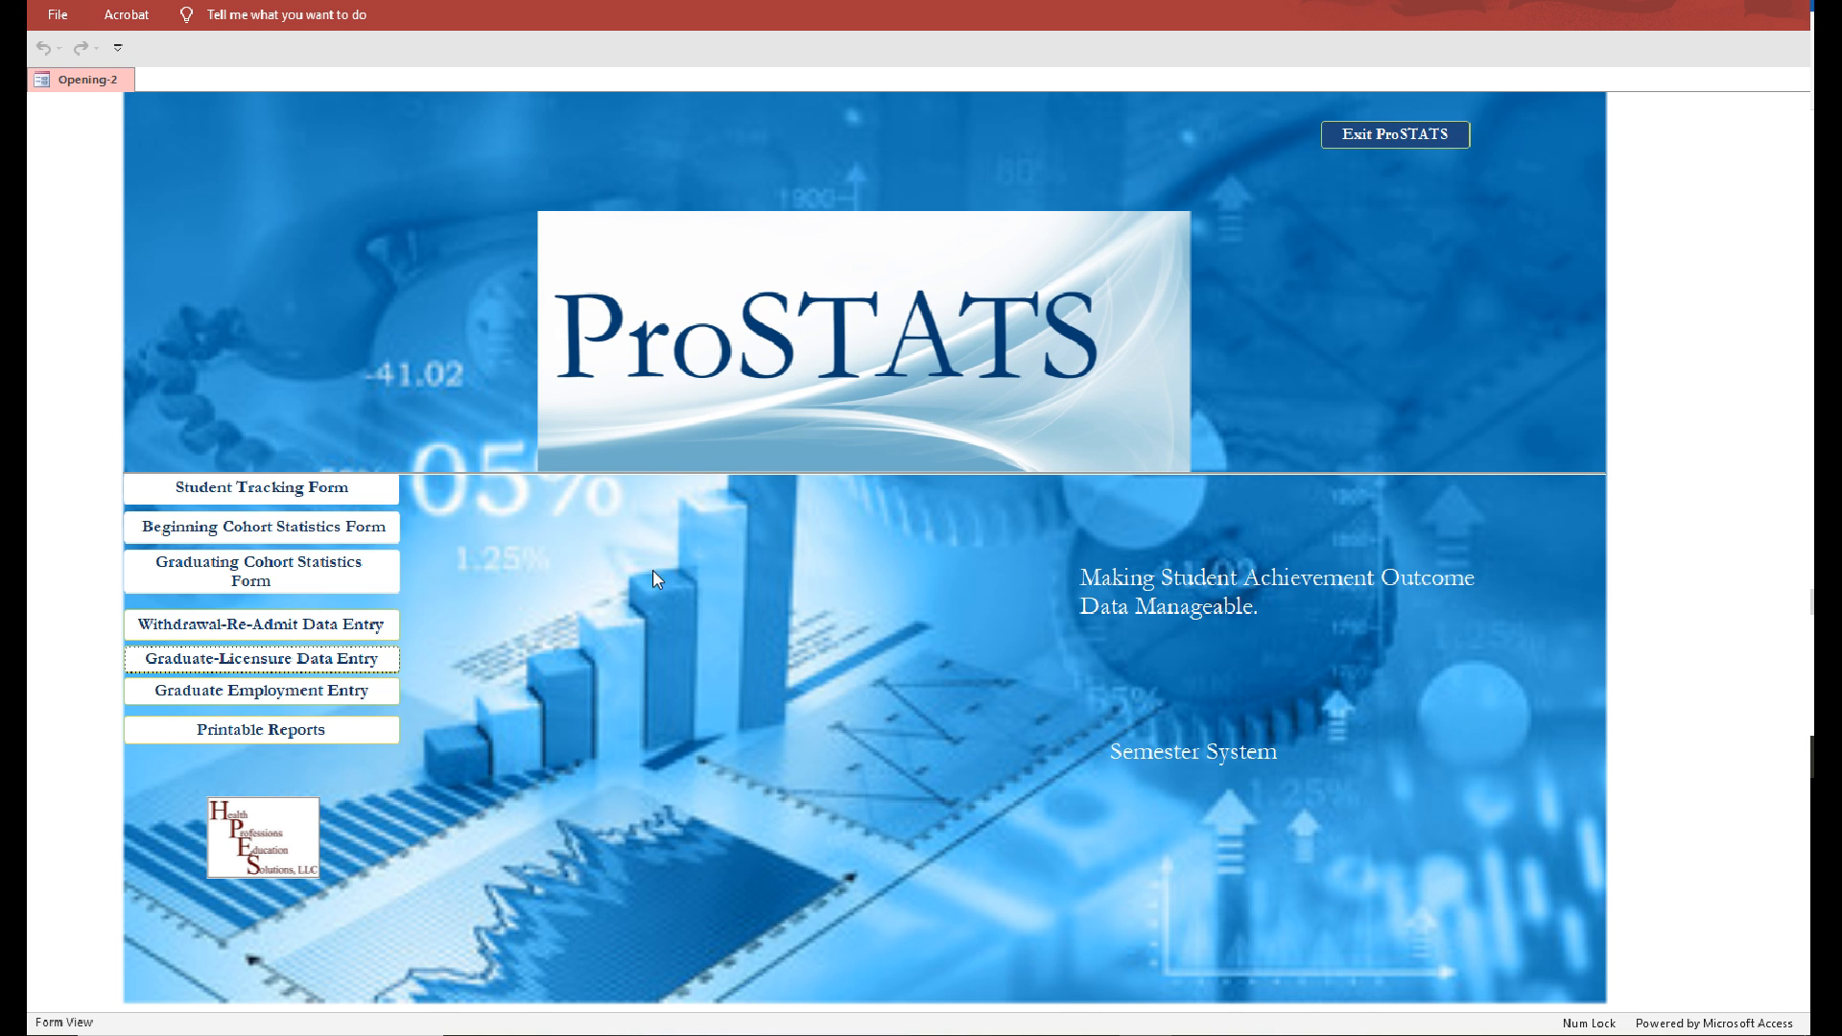
Open the Graduate Employment entry form for graduating semester SP21 and look through the list of graduates
{"action": "left_click", "coordinate": [302, 691]}
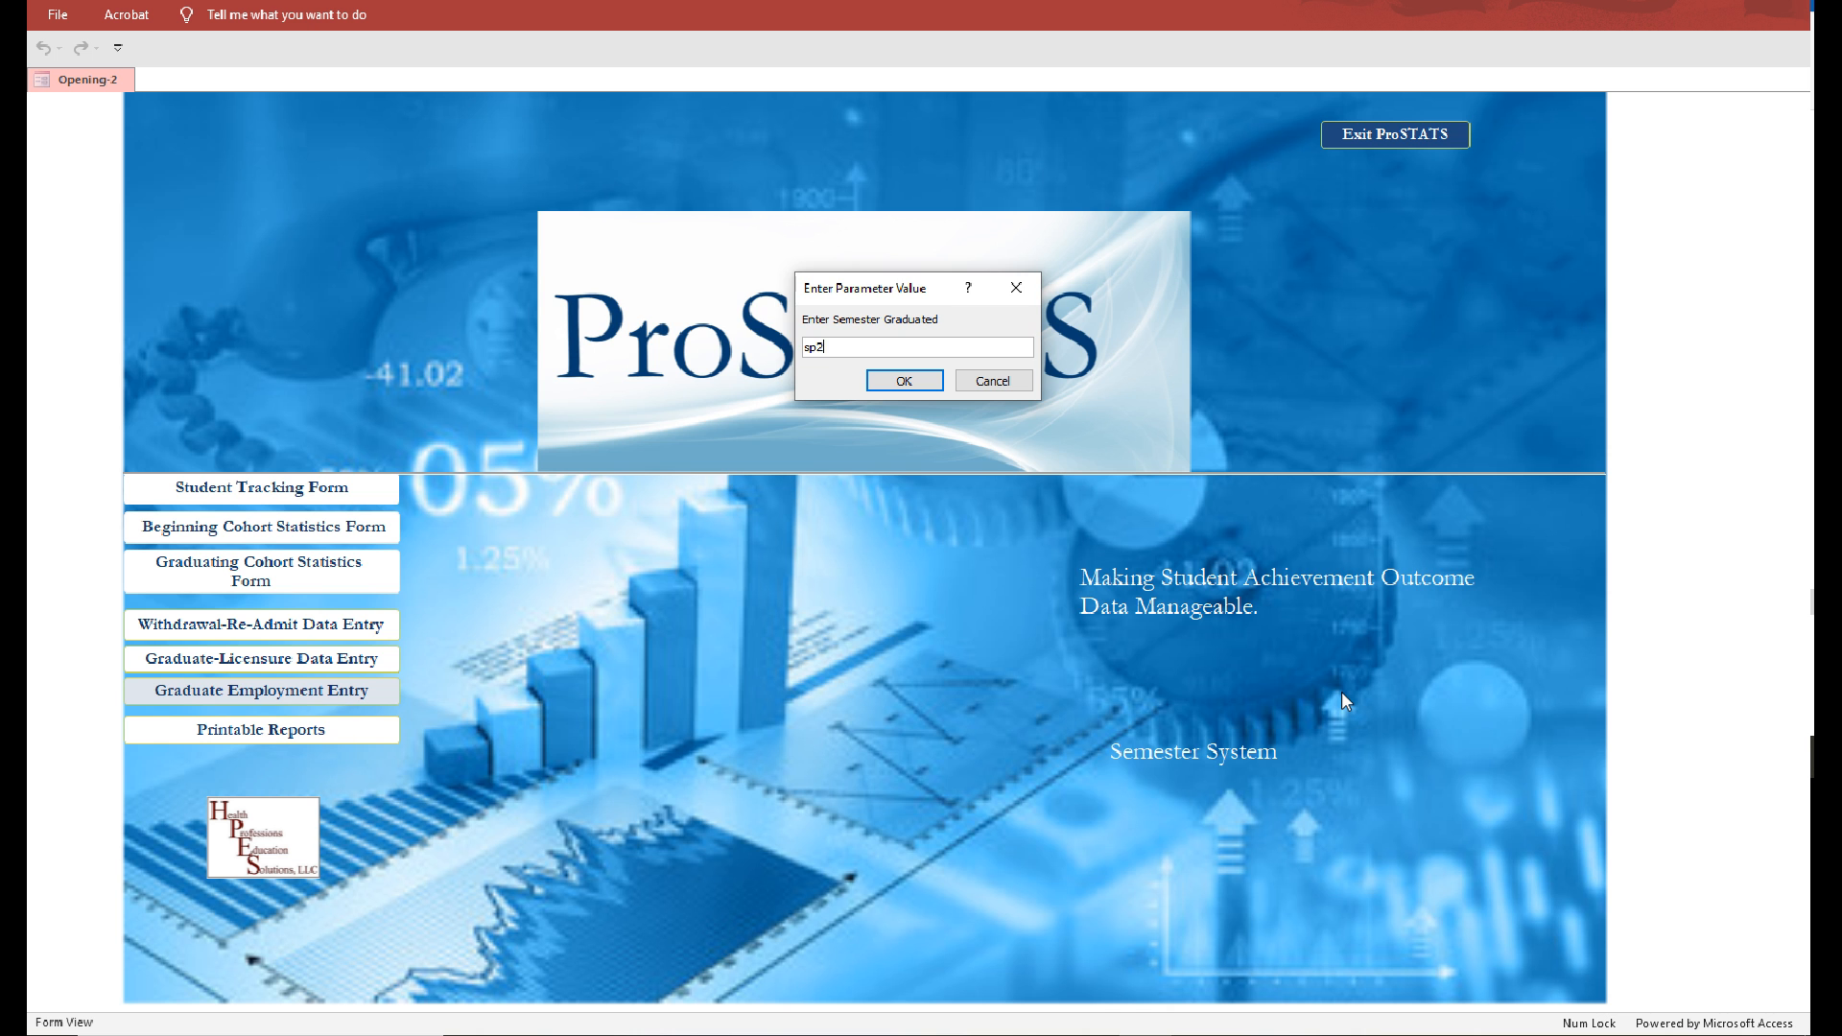
{"action": "key", "text": "Return"}
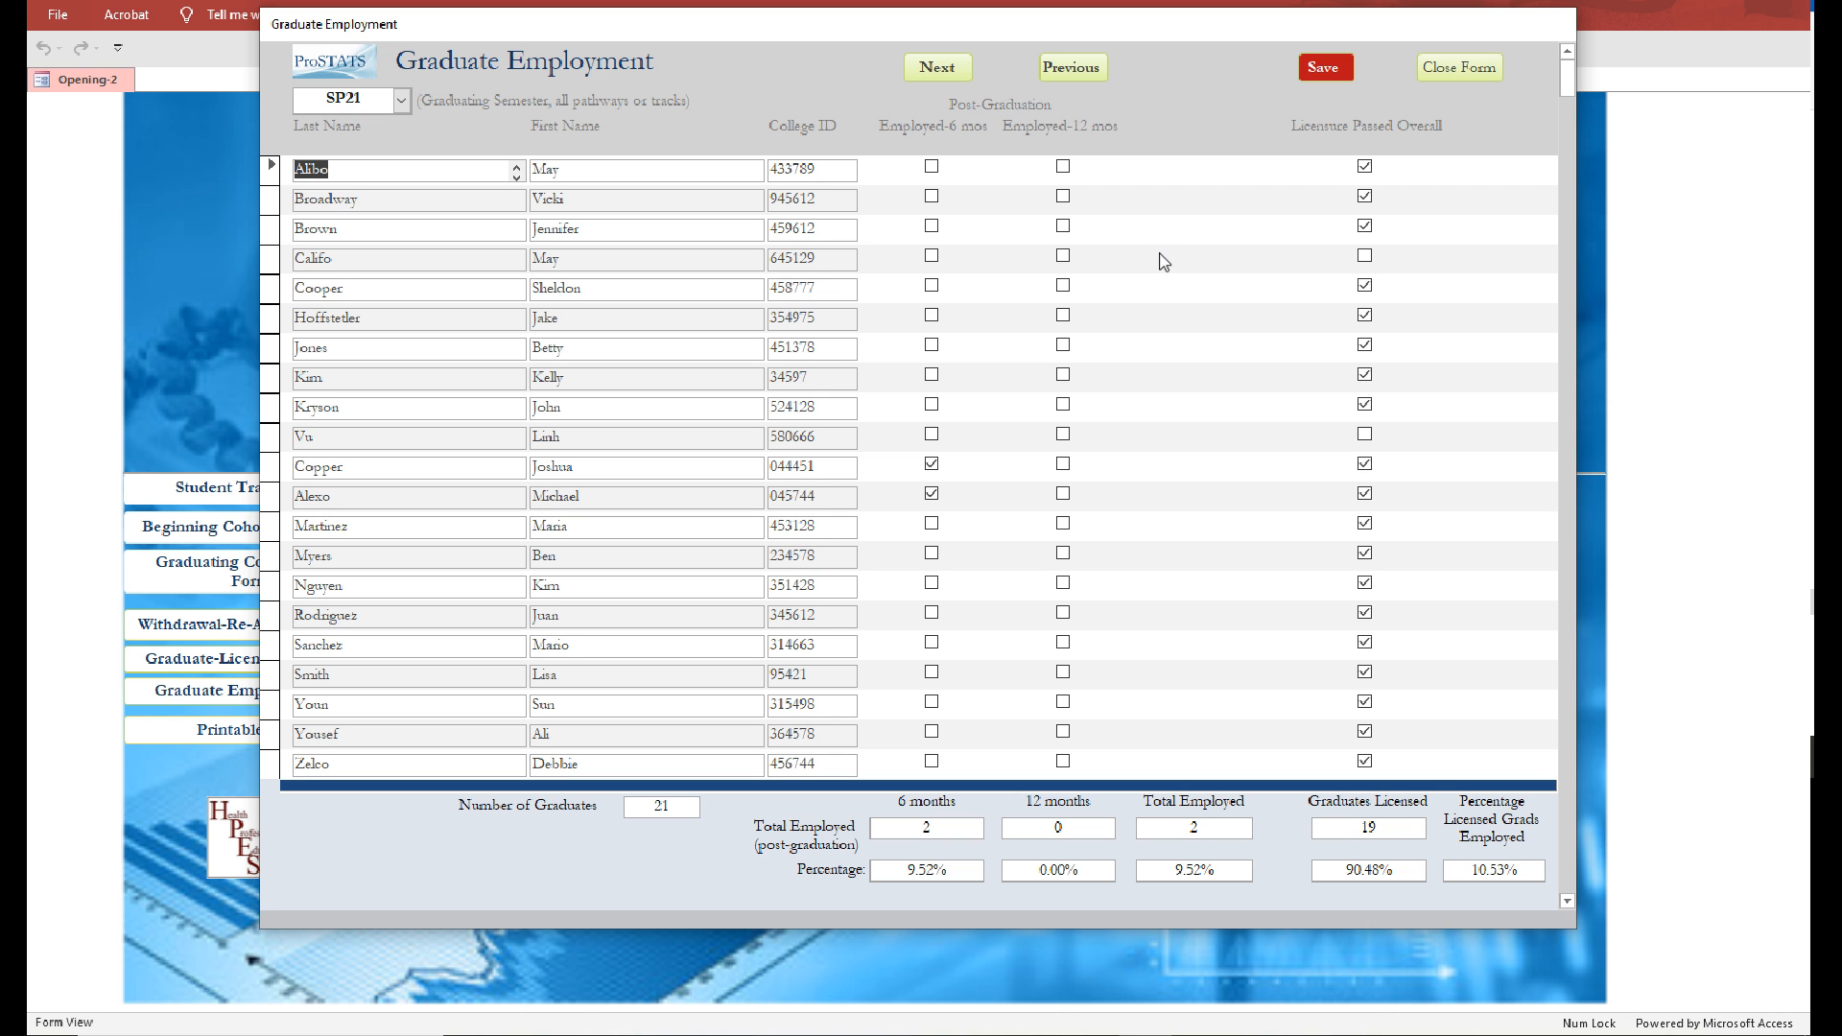
{"action": "scroll", "coordinate": [1163, 261], "scroll_direction": "down", "scroll_amount": 2}
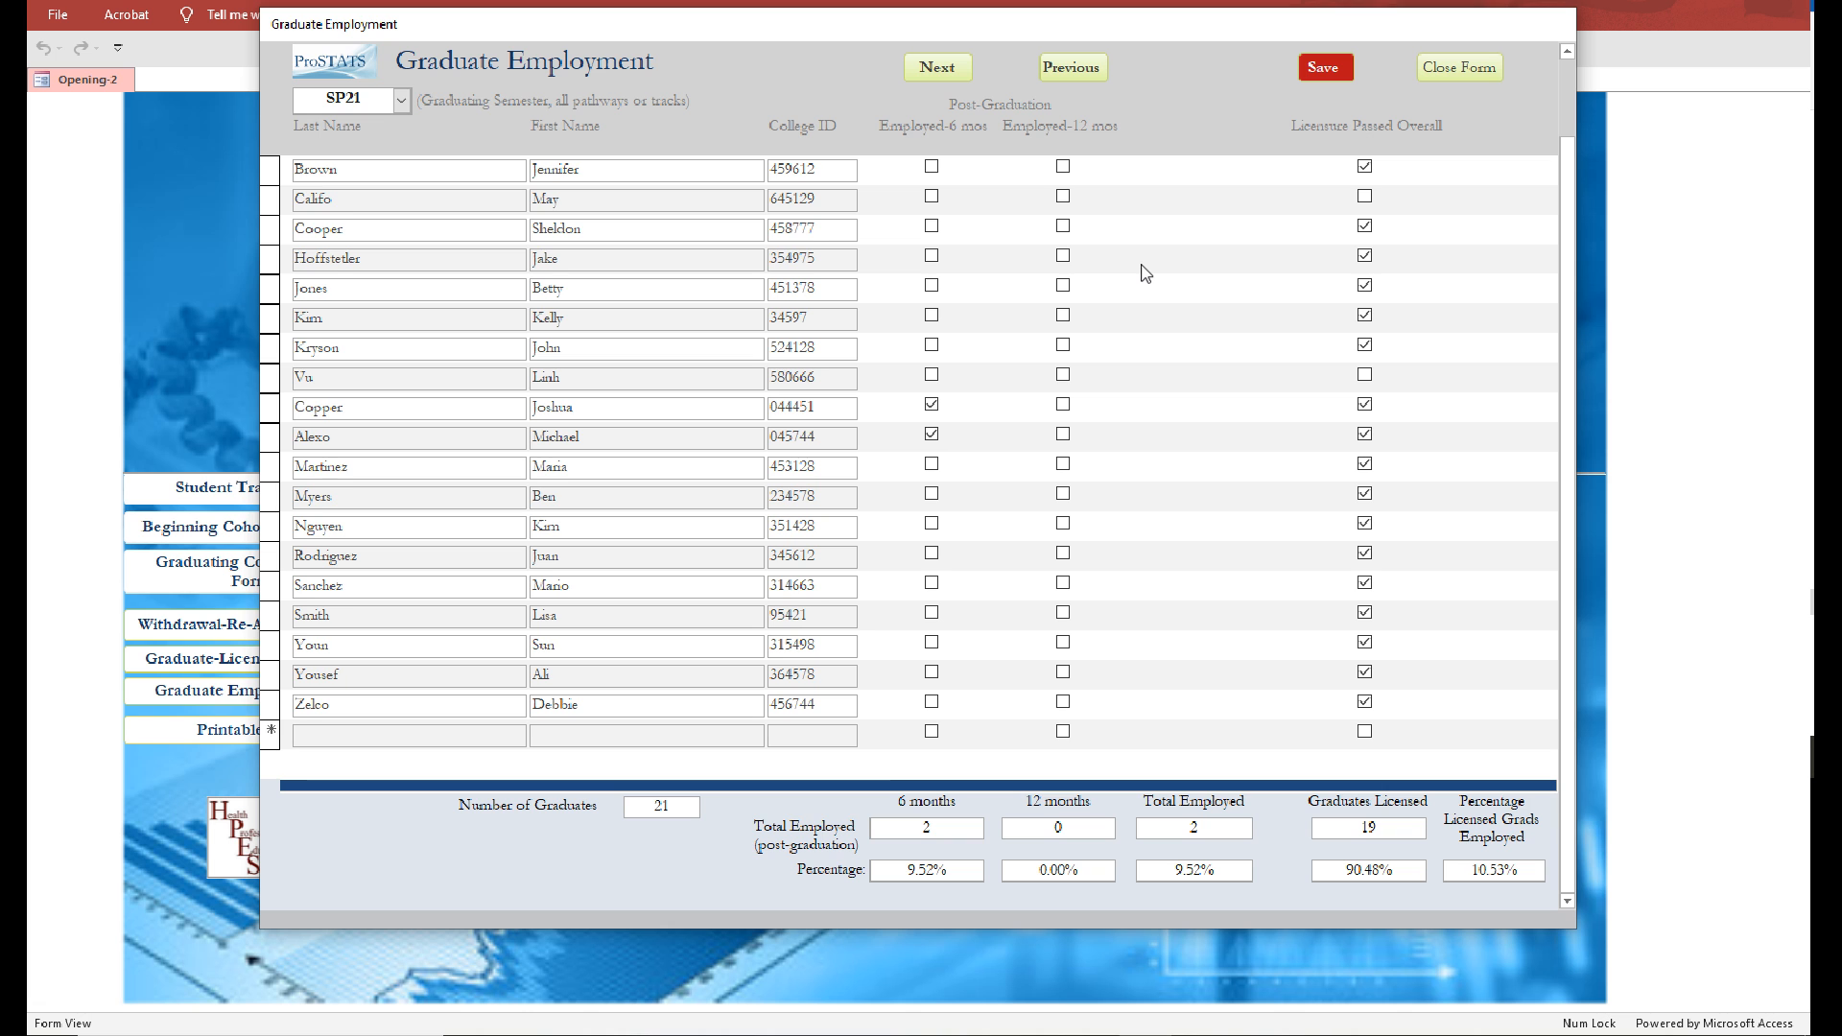
{"action": "scroll", "coordinate": [1141, 273], "scroll_direction": "up", "scroll_amount": 2}
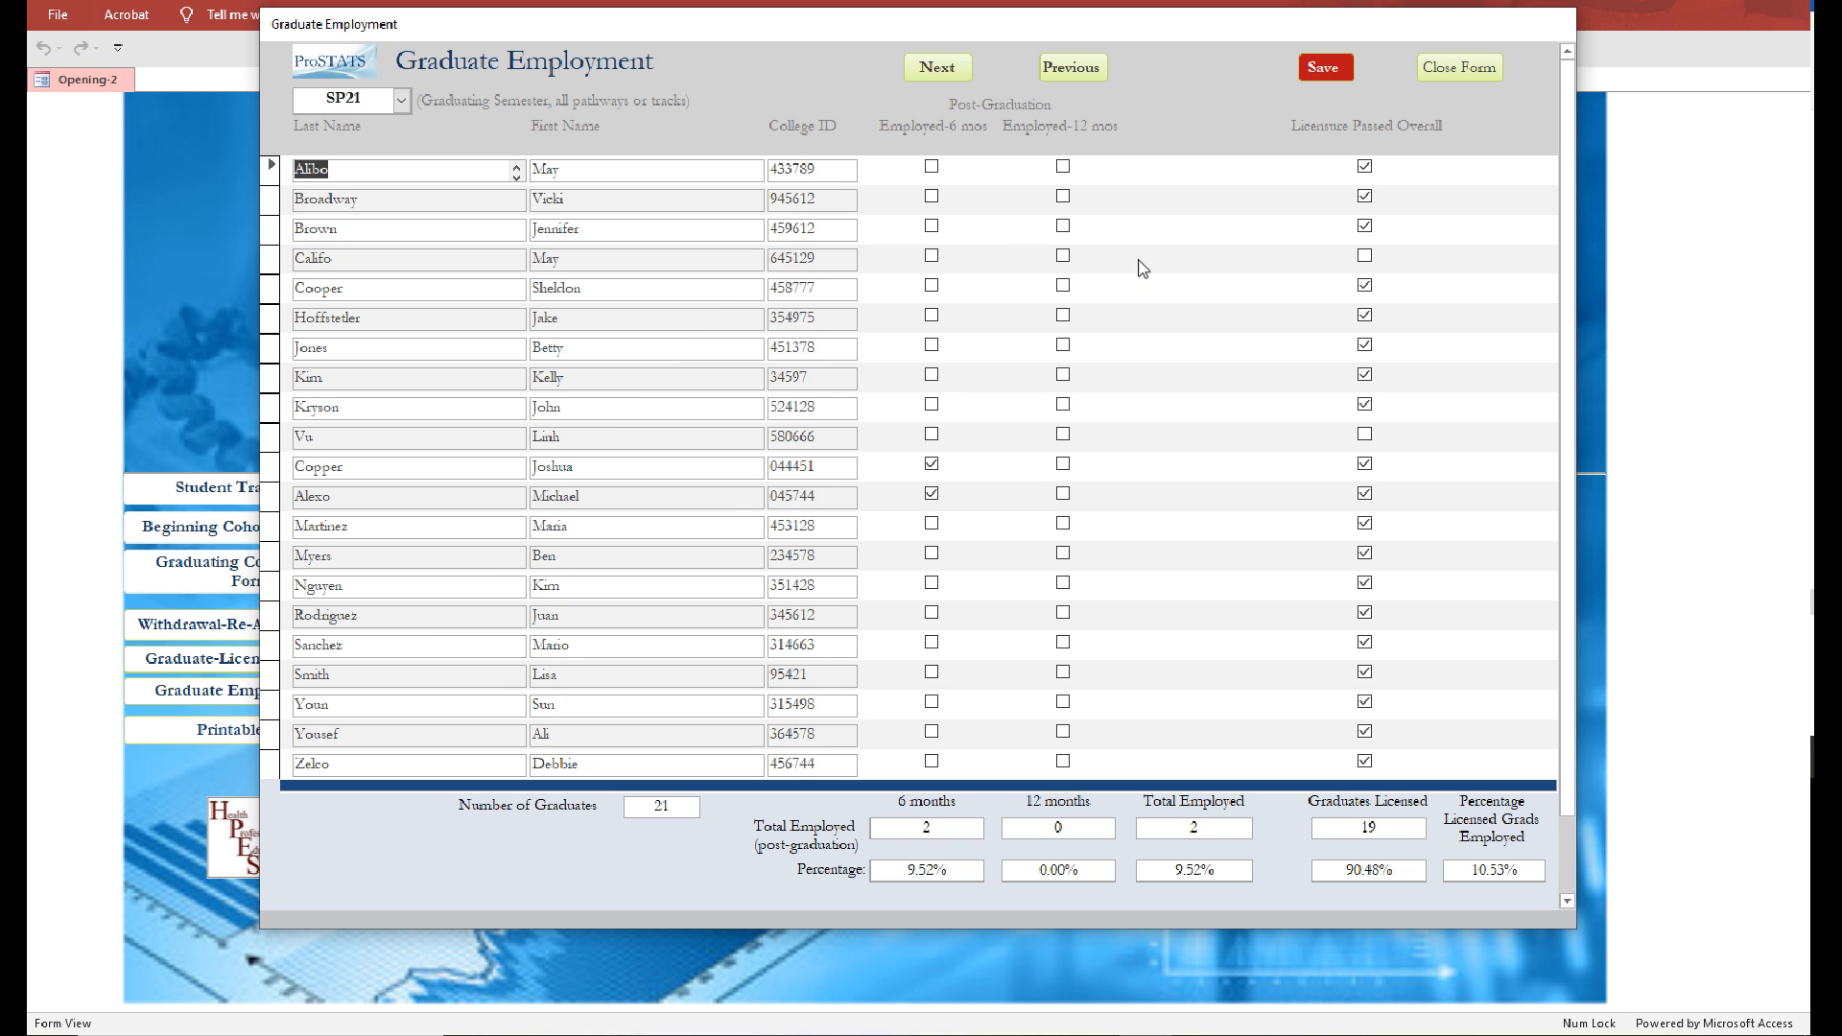
Mark graduates 1 and 2 as employed at 6 months, and graduates 3 and 5 to 9 as employed at 12 months
{"action": "left_click", "coordinate": [930, 167]}
{"action": "left_click", "coordinate": [930, 198]}
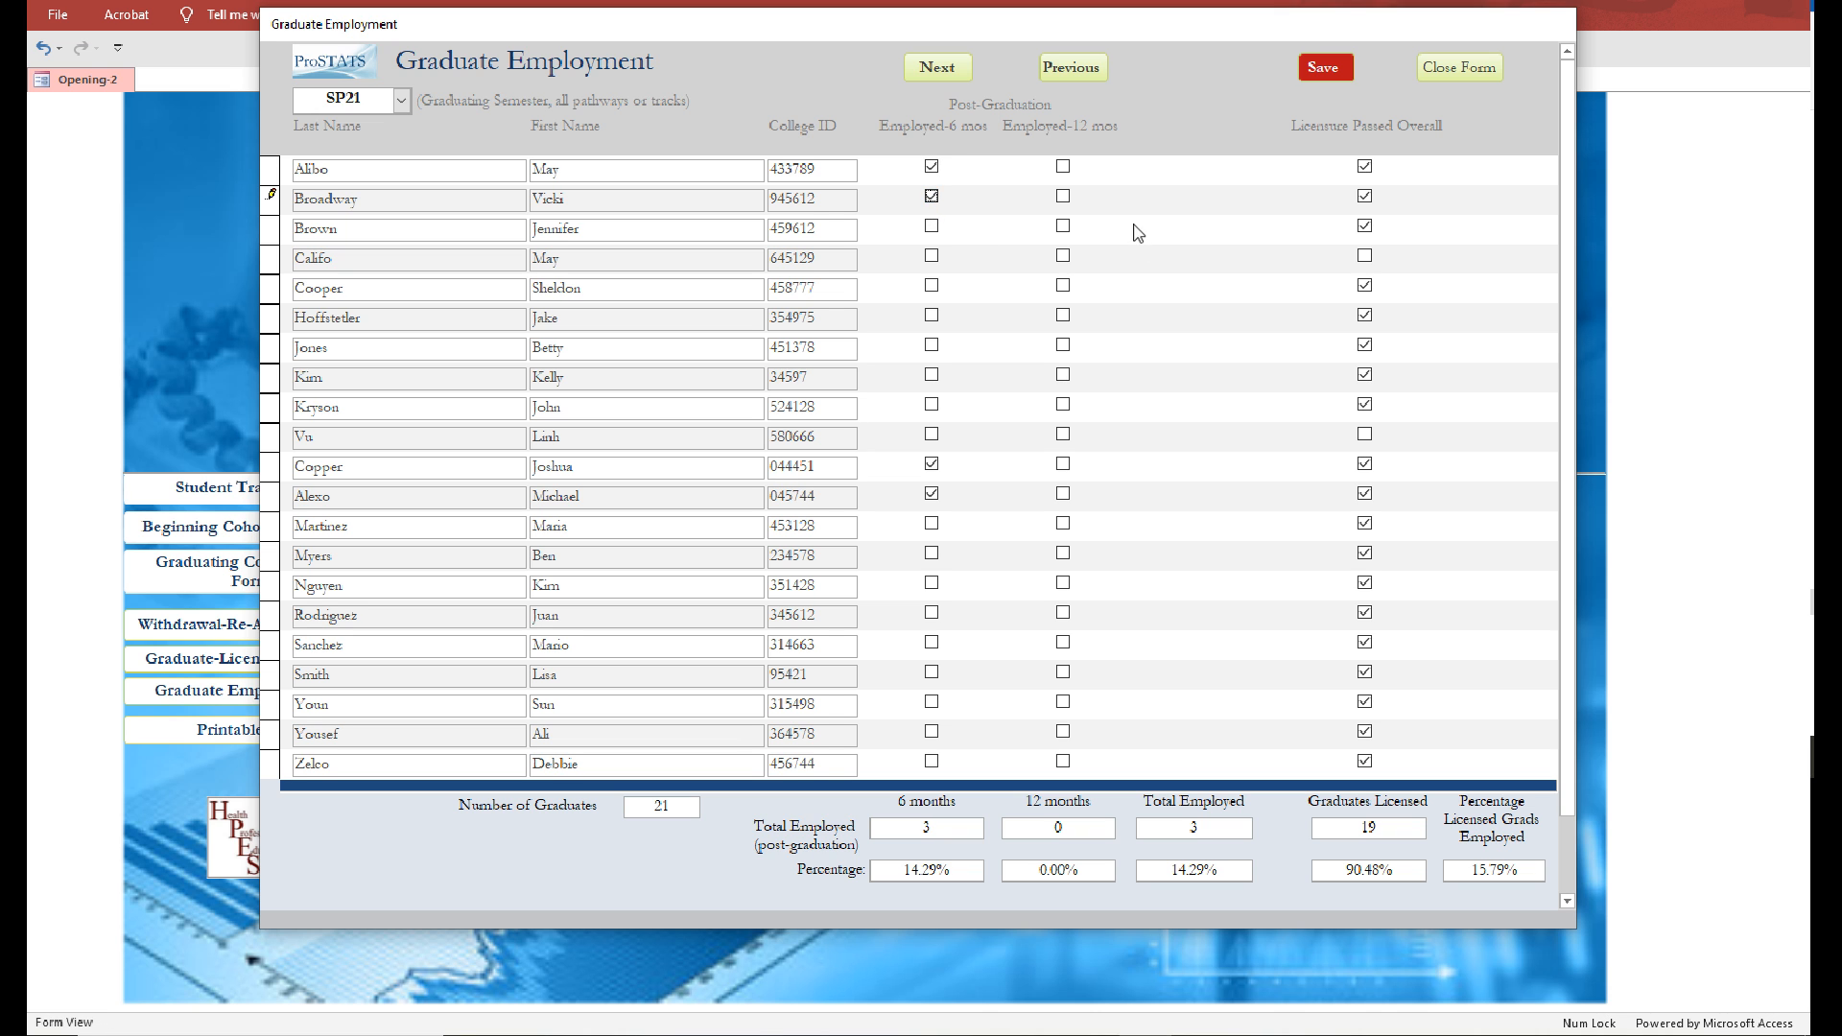
{"action": "left_click", "coordinate": [1062, 225]}
{"action": "left_click", "coordinate": [1063, 286]}
{"action": "left_click", "coordinate": [1065, 318]}
{"action": "left_click", "coordinate": [1065, 348]}
{"action": "left_click", "coordinate": [1067, 379]}
{"action": "left_click", "coordinate": [1067, 408]}
Mark graduates 13 to 16 as employed at 6 months, and save and close the Graduate Employment form
{"action": "left_click", "coordinate": [929, 524]}
{"action": "left_click", "coordinate": [930, 554]}
{"action": "left_click", "coordinate": [931, 583]}
{"action": "left_click", "coordinate": [930, 613]}
{"action": "left_click", "coordinate": [1323, 72]}
{"action": "left_click", "coordinate": [1466, 69]}
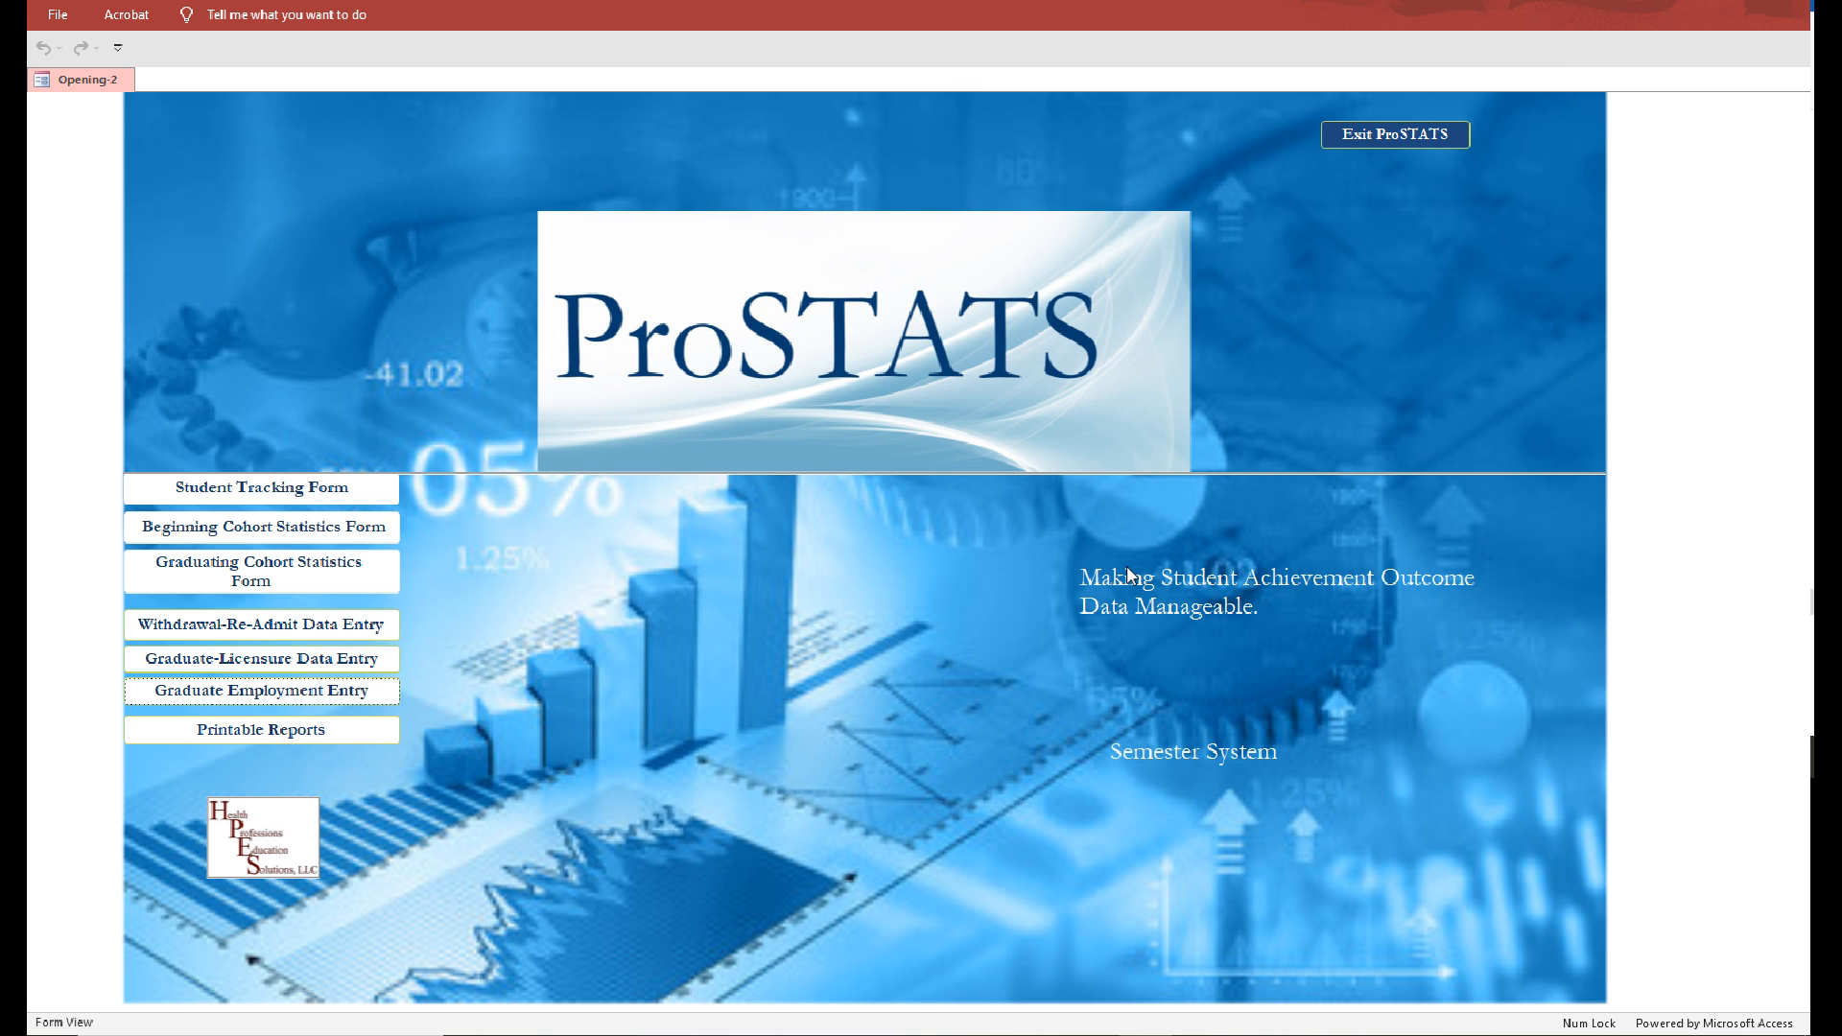